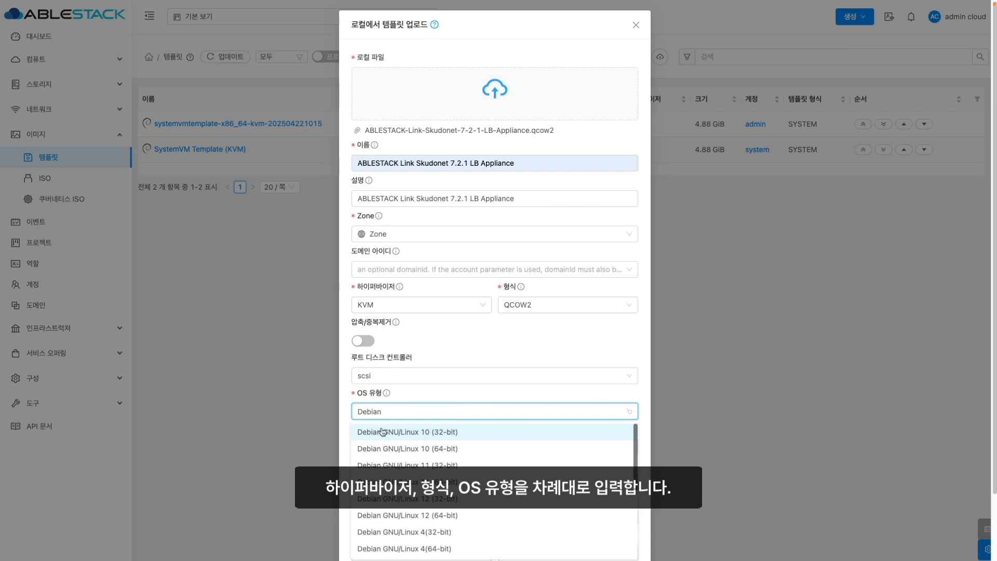
- Set OS Debian GNU/Linux 12 (64-bit), type VNF, extractable, dynamically scalable, featured, public, and submit
{"action": "left_click", "coordinate": [402, 515]}
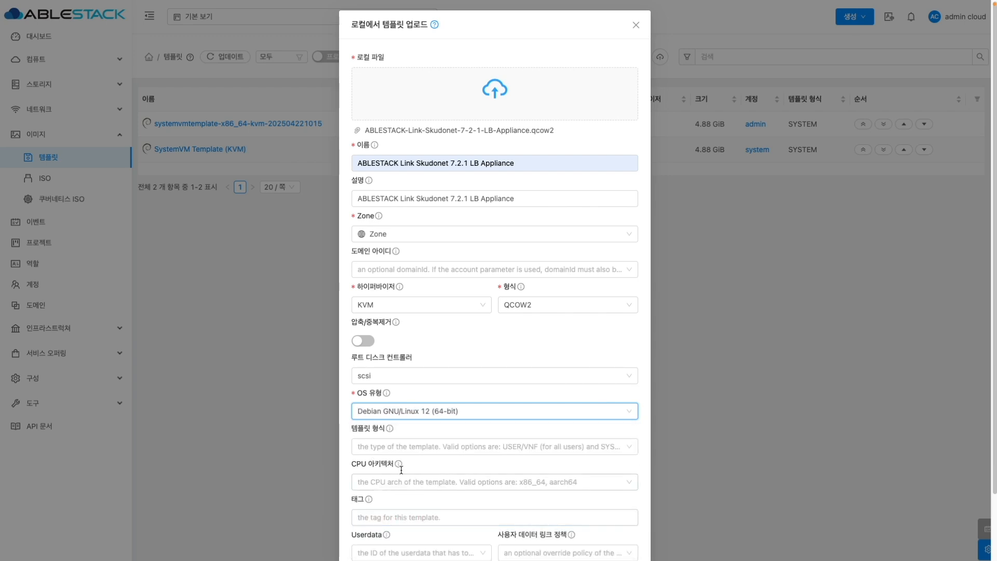
{"action": "left_click", "coordinate": [402, 439]}
{"action": "left_click", "coordinate": [379, 482]}
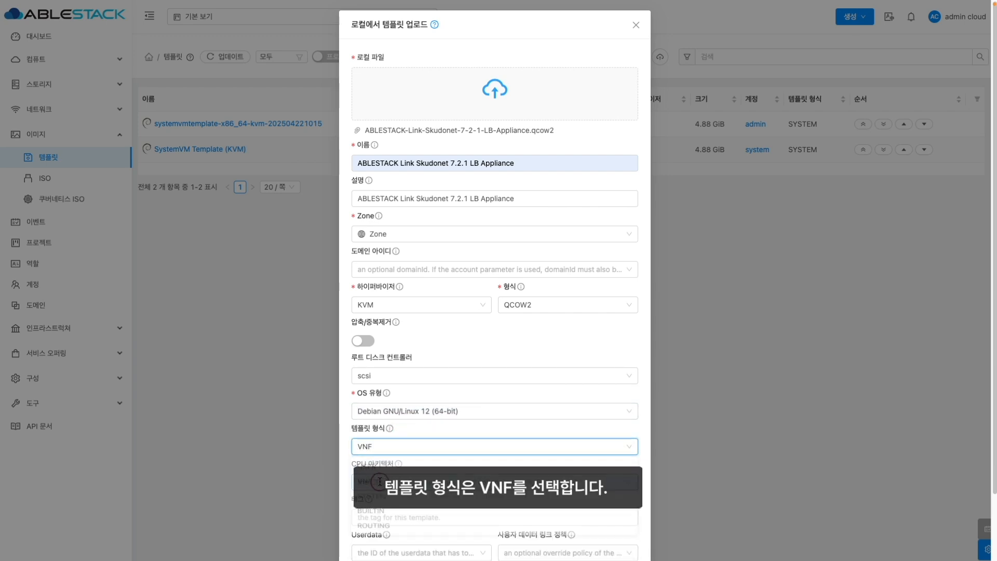
{"action": "scroll", "coordinate": [358, 498], "scroll_direction": "down", "scroll_amount": 3}
{"action": "left_click", "coordinate": [355, 494]}
{"action": "left_click", "coordinate": [356, 504]}
{"action": "left_click", "coordinate": [356, 516]}
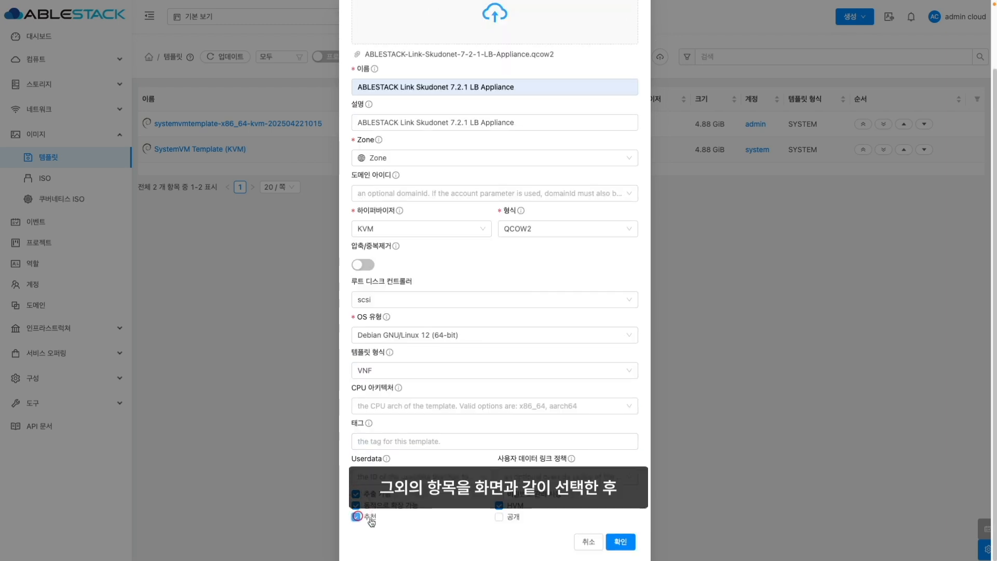
{"action": "left_click", "coordinate": [499, 517]}
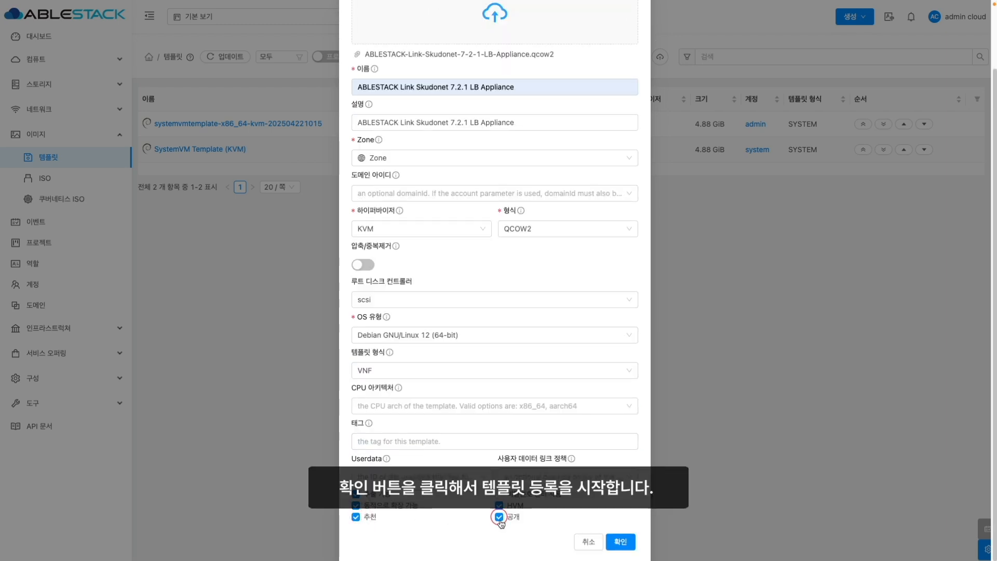
{"action": "left_click", "coordinate": [621, 542]}
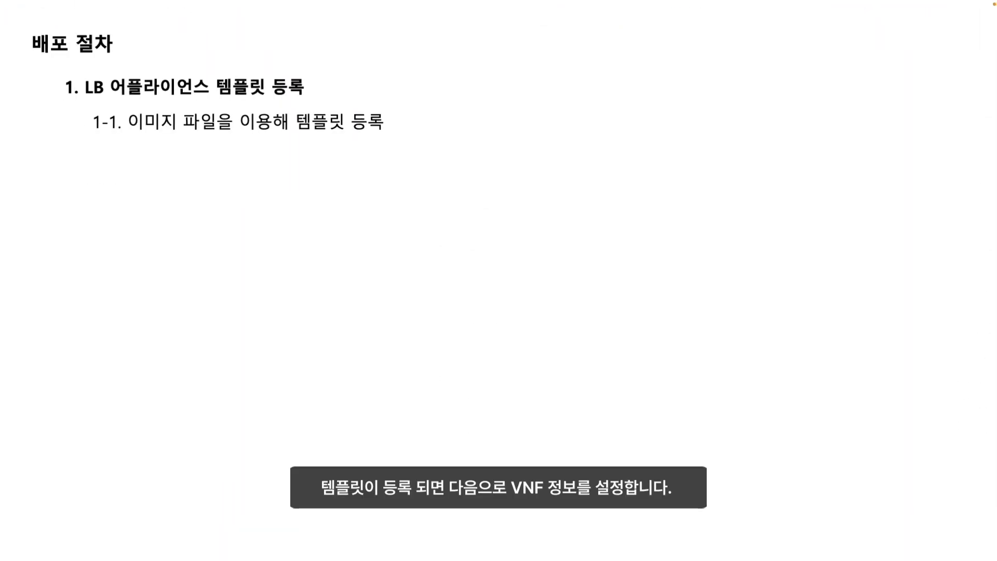
- Open the Skudonet LB Appliance template's VNF settings
{"action": "left_click", "coordinate": [479, 165]}
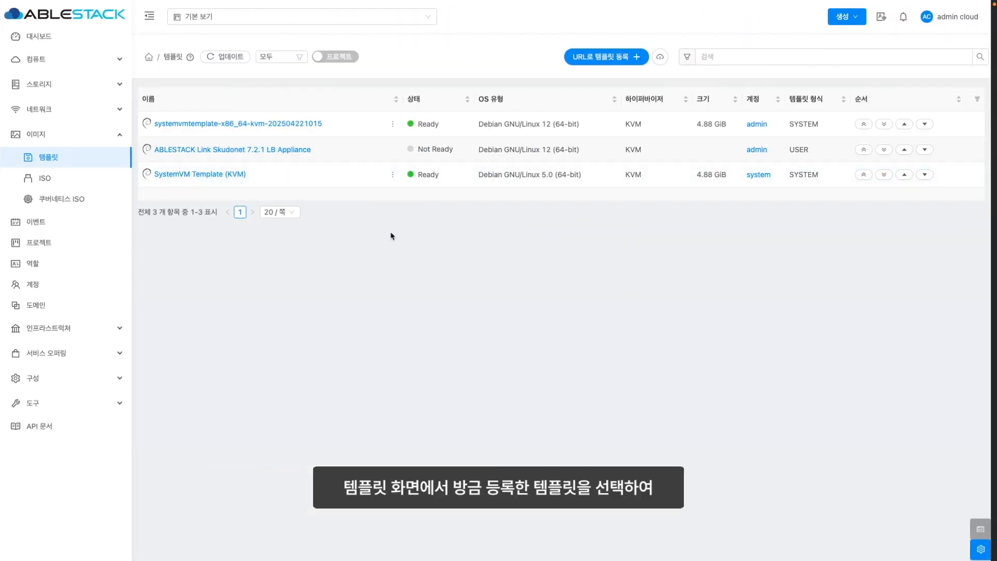
{"action": "left_click", "coordinate": [237, 152]}
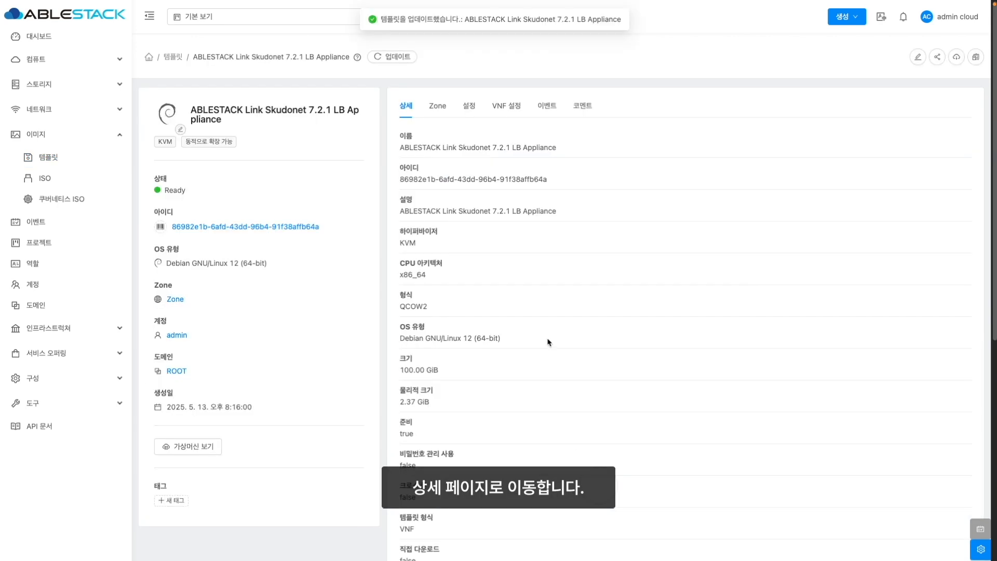
{"action": "left_click", "coordinate": [512, 109]}
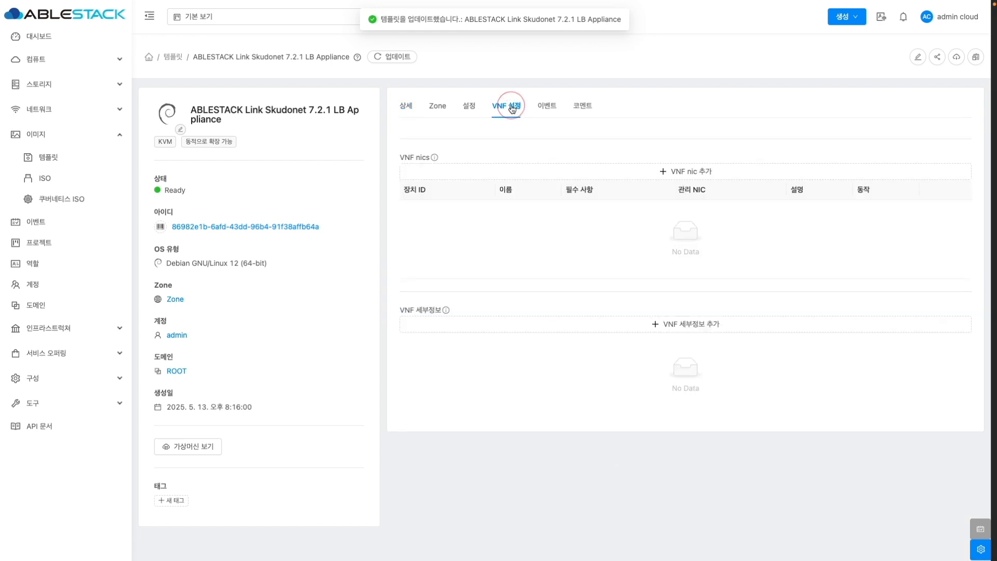
- Add VNF NIC device 0 named 'LSLB Network' as the management NIC, with description
{"action": "left_click", "coordinate": [676, 170]}
{"action": "left_click", "coordinate": [423, 116]}
{"action": "type", "text": "0"}
{"action": "key", "text": "Tab"}
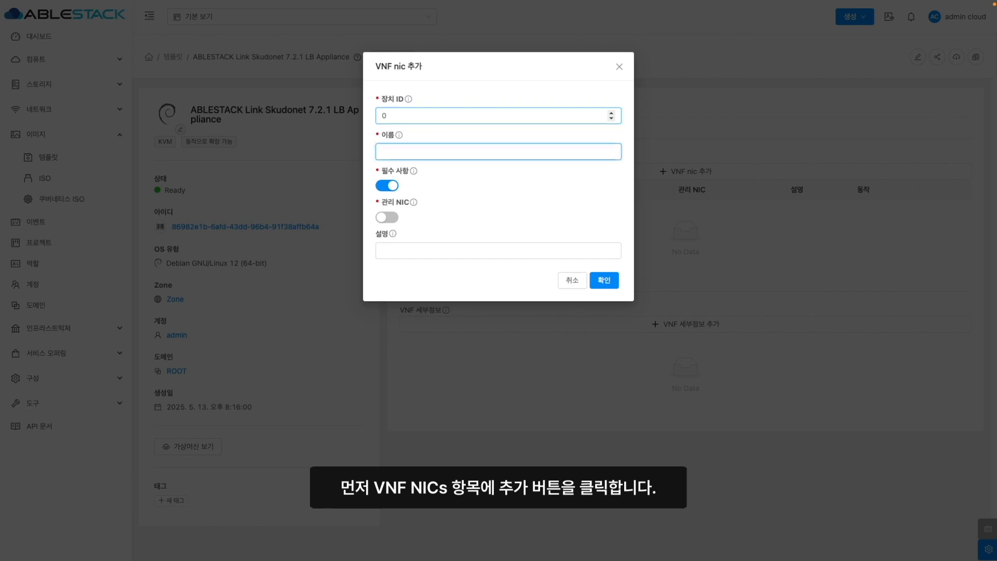
{"action": "type", "text": "LSLB Network"}
{"action": "left_click", "coordinate": [386, 217]}
{"action": "left_click", "coordinate": [408, 250]}
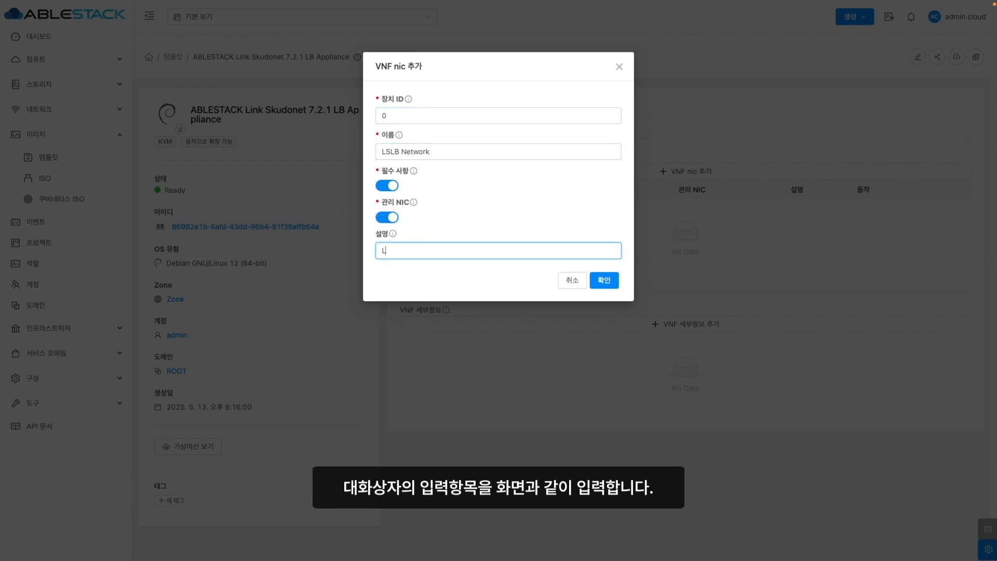
{"action": "type", "text": "LSLB Network"}
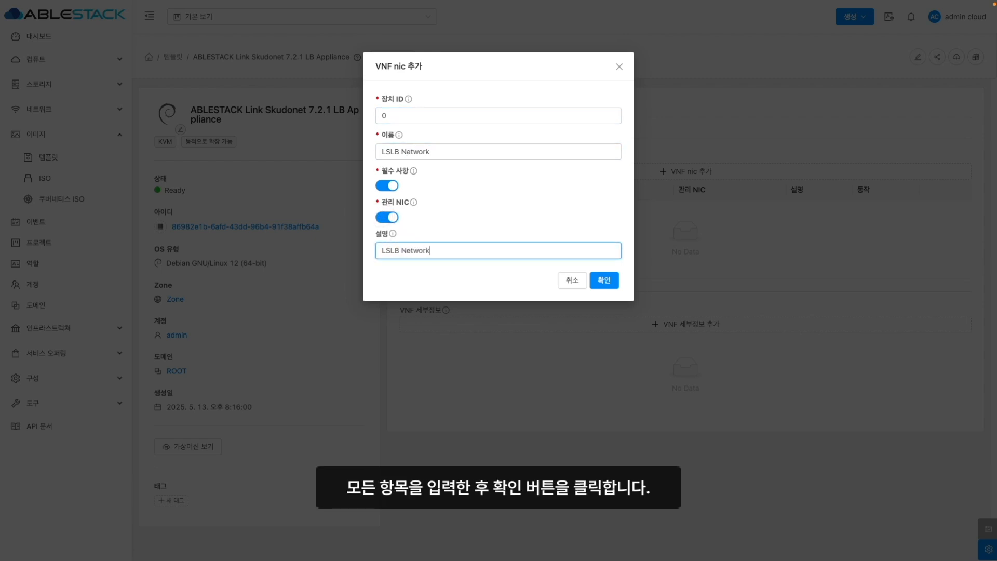
{"action": "left_click", "coordinate": [599, 281]}
{"action": "left_click", "coordinate": [673, 271]}
{"action": "left_click", "coordinate": [634, 268]}
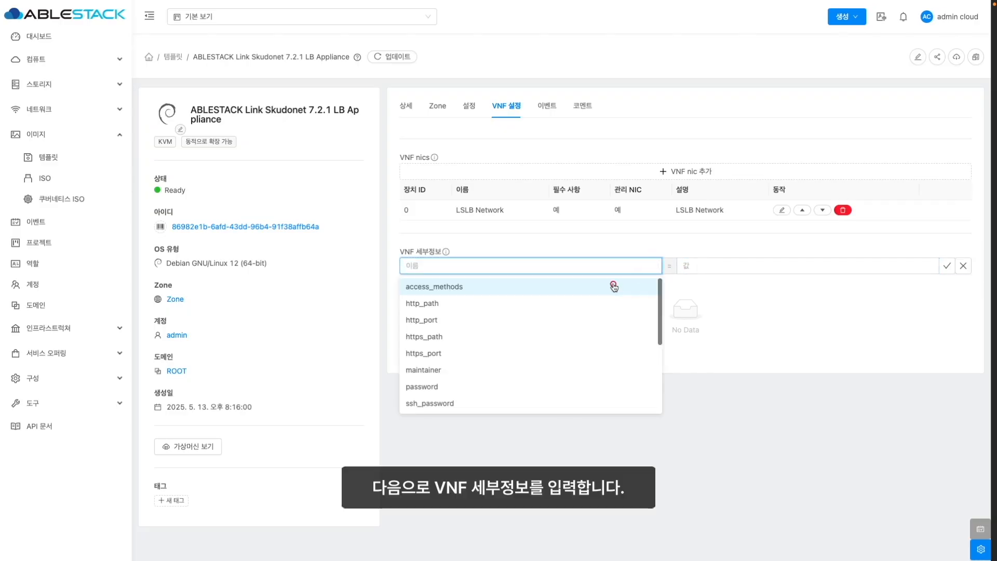
- Add VNF details access_methods console,https, username root, and a password
{"action": "left_click", "coordinate": [612, 285]}
{"action": "left_click", "coordinate": [707, 287]}
{"action": "left_click", "coordinate": [690, 319]}
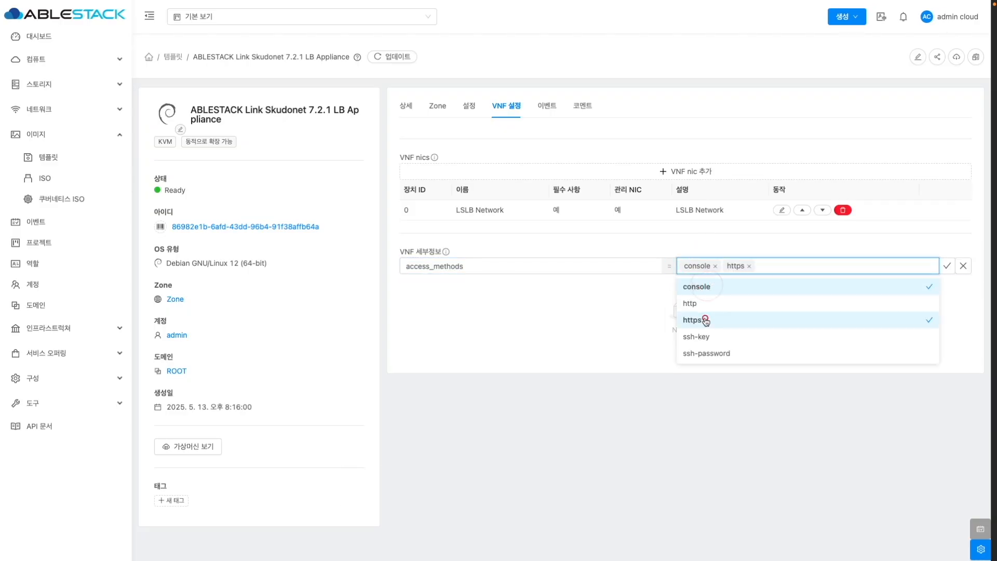
{"action": "left_click", "coordinate": [947, 266]}
{"action": "left_click", "coordinate": [554, 268]}
{"action": "type", "text": "username"}
{"action": "key", "text": "Tab"}
{"action": "type", "text": "root"}
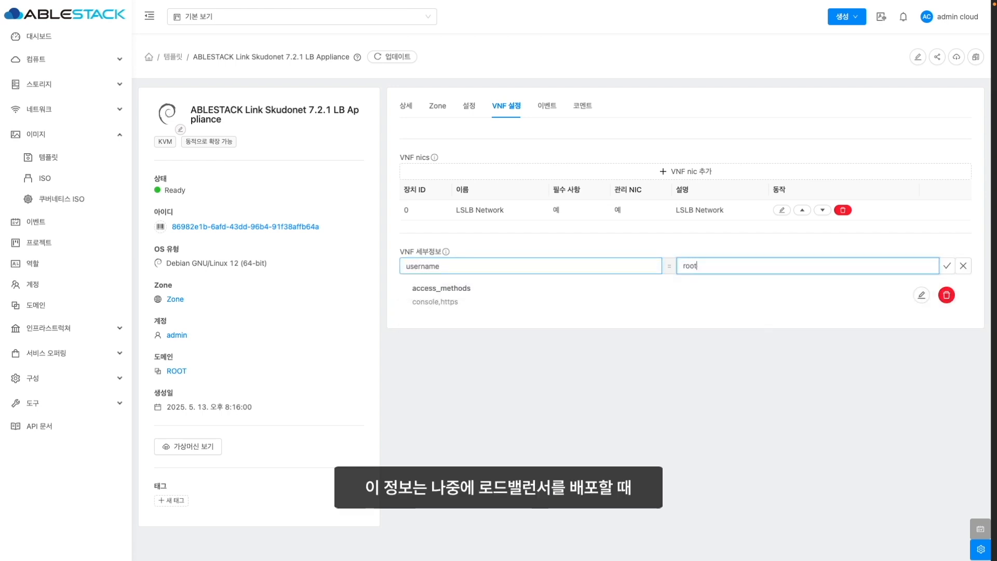
{"action": "left_click", "coordinate": [946, 267]}
{"action": "left_click", "coordinate": [595, 269]}
{"action": "type", "text": "password"}
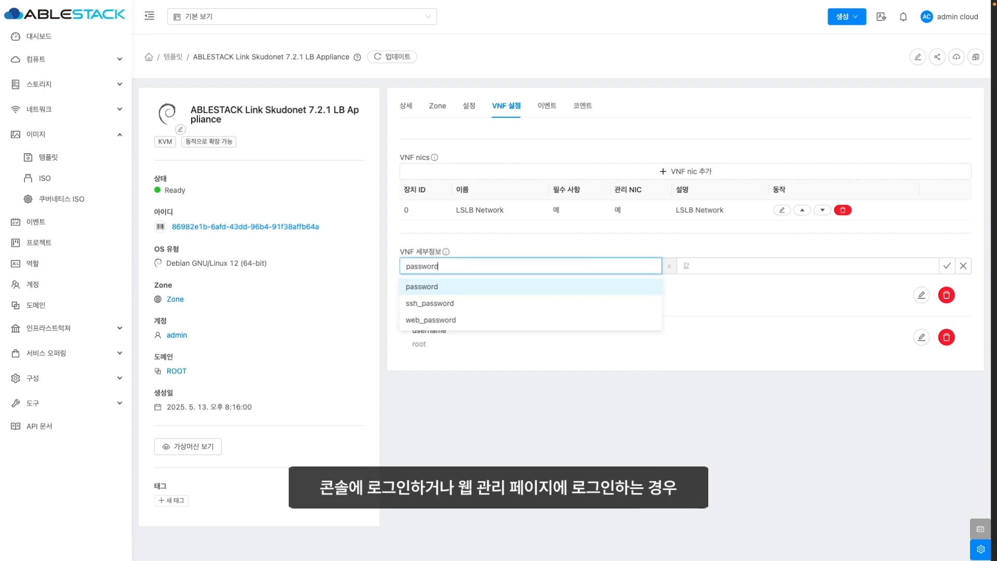
{"action": "key", "text": "Tab"}
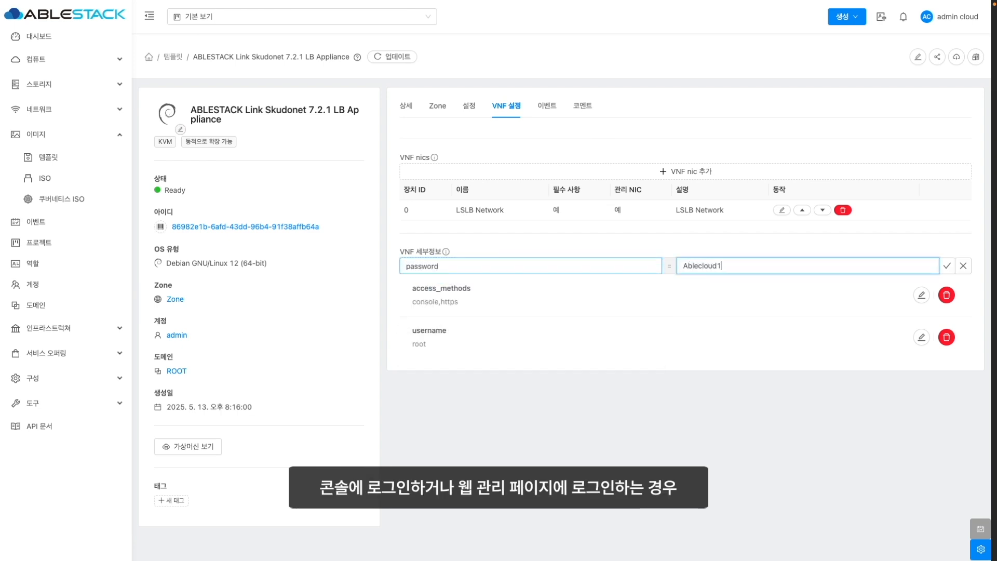
{"action": "left_click", "coordinate": [946, 266]}
- Add VNF details https_path / and https_port 444
{"action": "left_click", "coordinate": [684, 266]}
{"action": "left_click", "coordinate": [510, 265]}
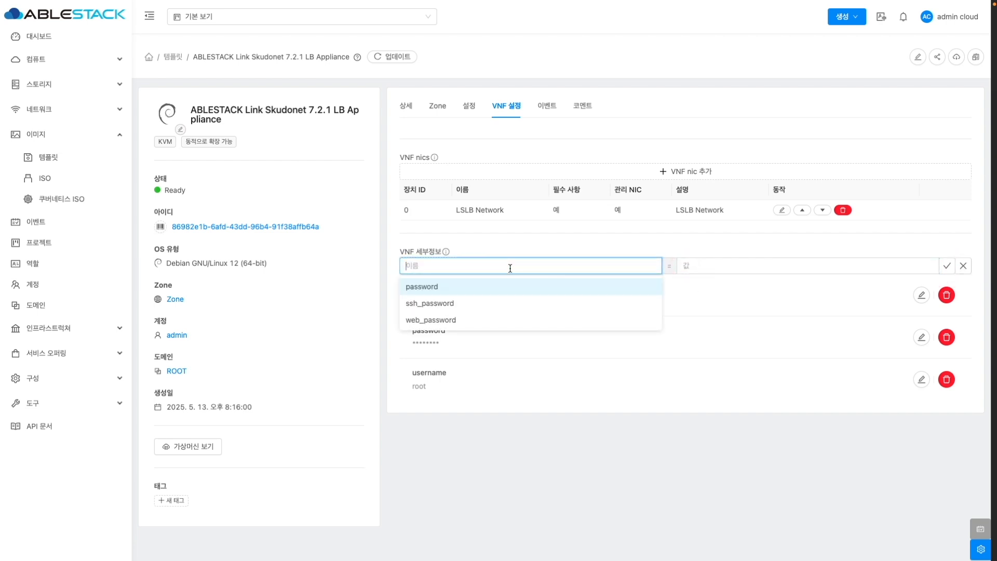
{"action": "type", "text": "https"}
{"action": "left_click", "coordinate": [510, 285]}
{"action": "left_click", "coordinate": [692, 266]}
{"action": "type", "text": "/"}
{"action": "left_click", "coordinate": [946, 266]}
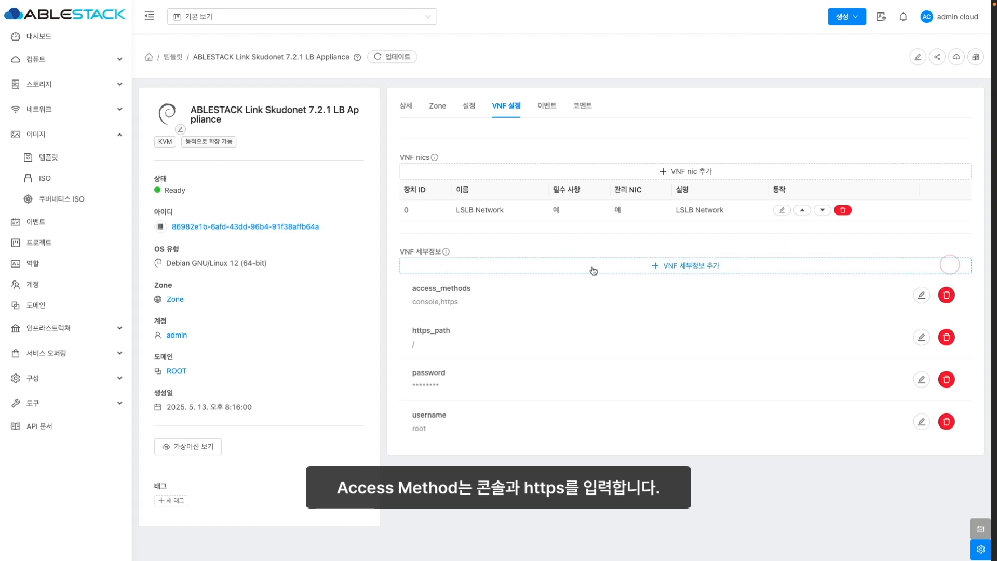
{"action": "left_click", "coordinate": [592, 266]}
{"action": "type", "text": "https_port"}
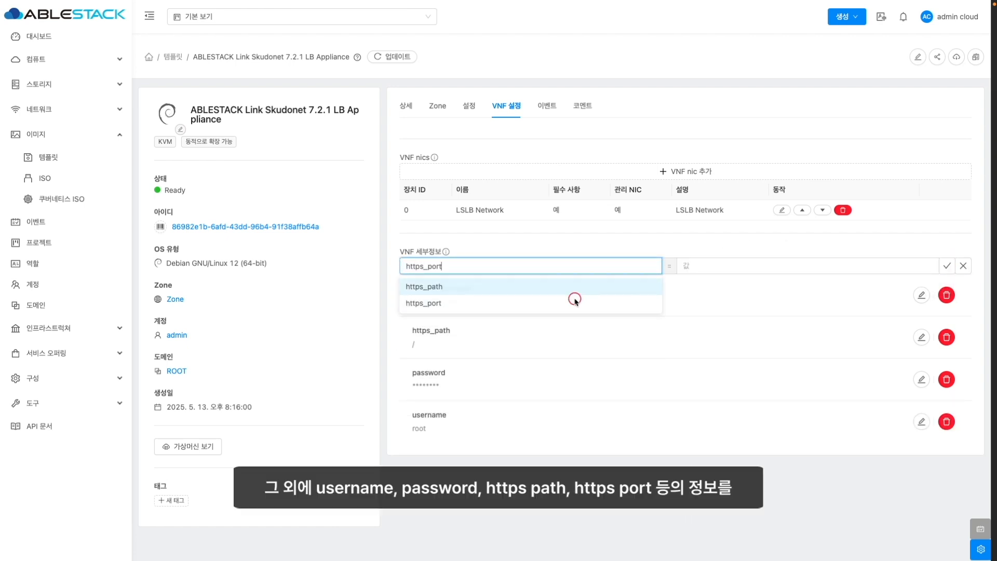
{"action": "left_click", "coordinate": [699, 265]}
{"action": "type", "text": "44"}
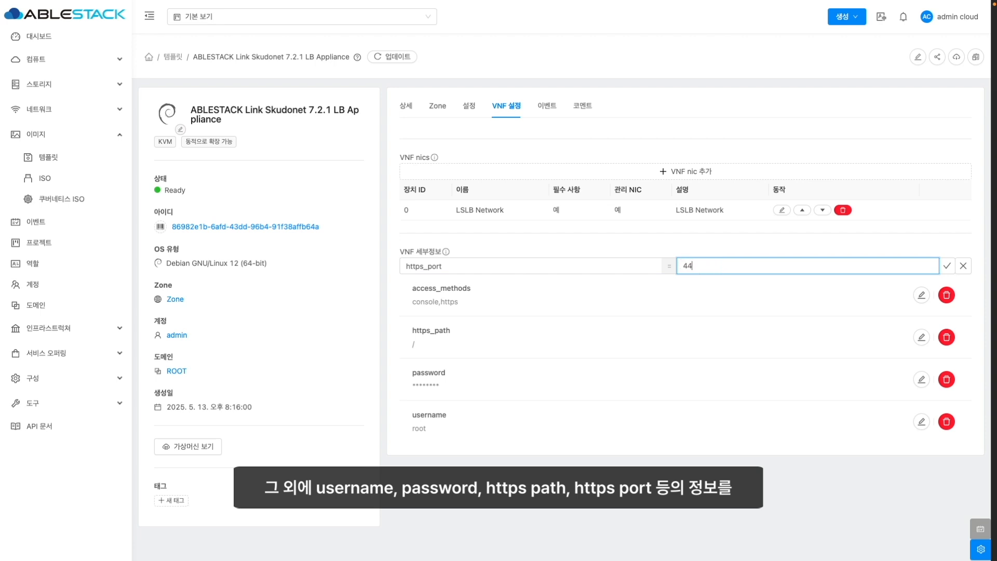
{"action": "left_click", "coordinate": [947, 266]}
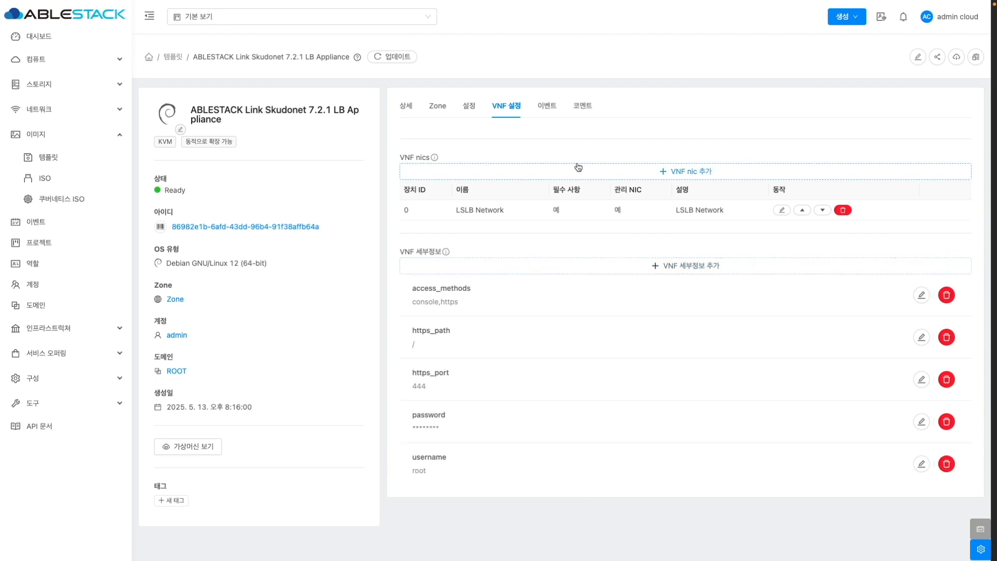
{"action": "key", "text": "ctrl+Left"}
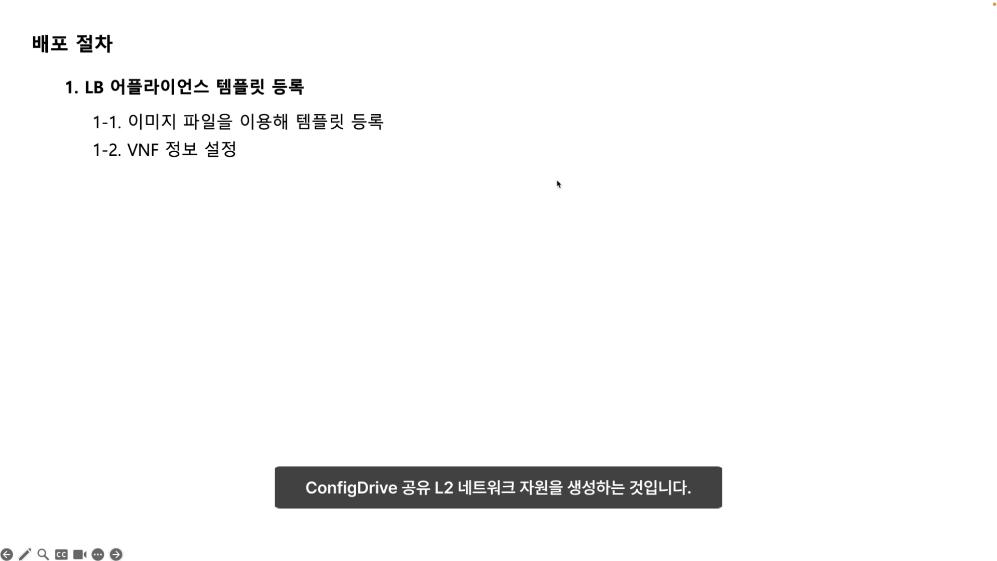
- Advance the slide to show step 2, creating ConfigDrive shared L2 network resources
{"action": "key", "text": "Right"}
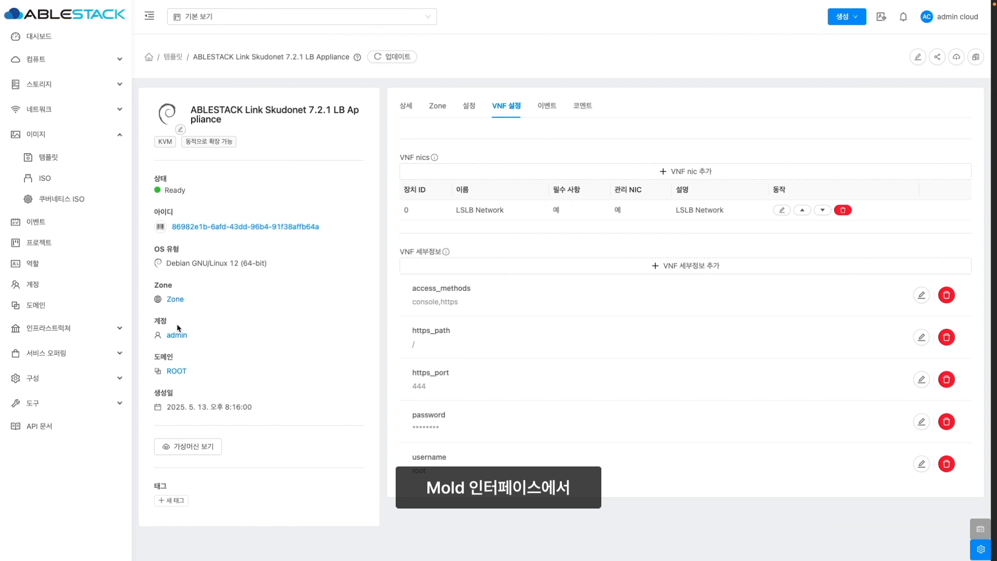
- Start a Shared network offering '기본 공유 ConfigDrive L2 네트워크 오퍼링' with same description and rate 10000
{"action": "left_click", "coordinate": [107, 353]}
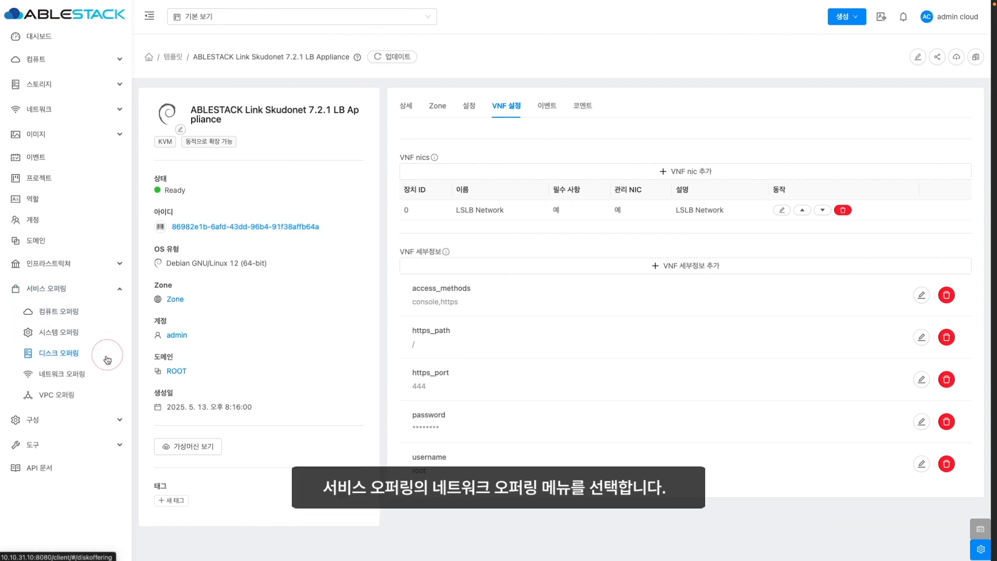
{"action": "left_click", "coordinate": [78, 372]}
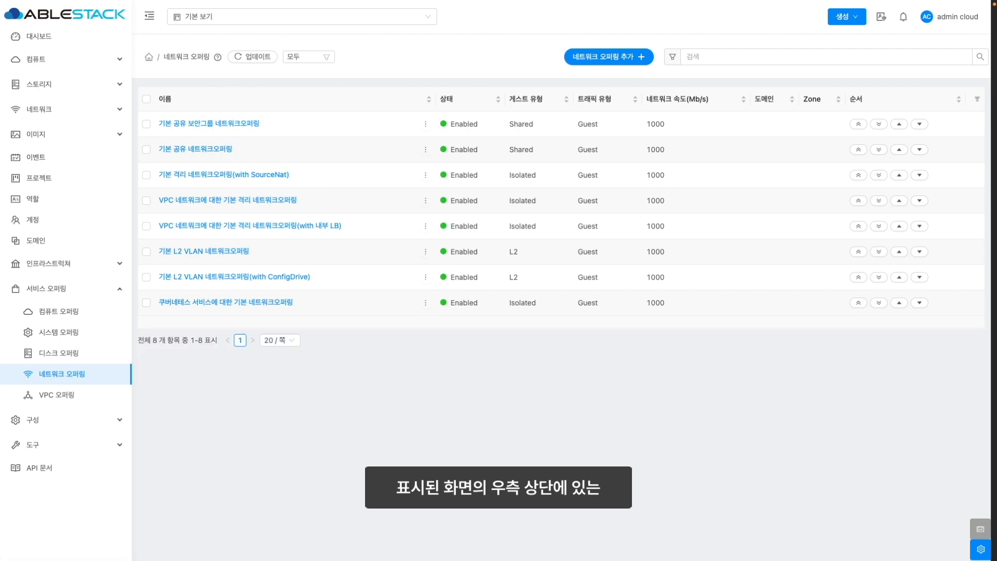
{"action": "left_click", "coordinate": [612, 59]}
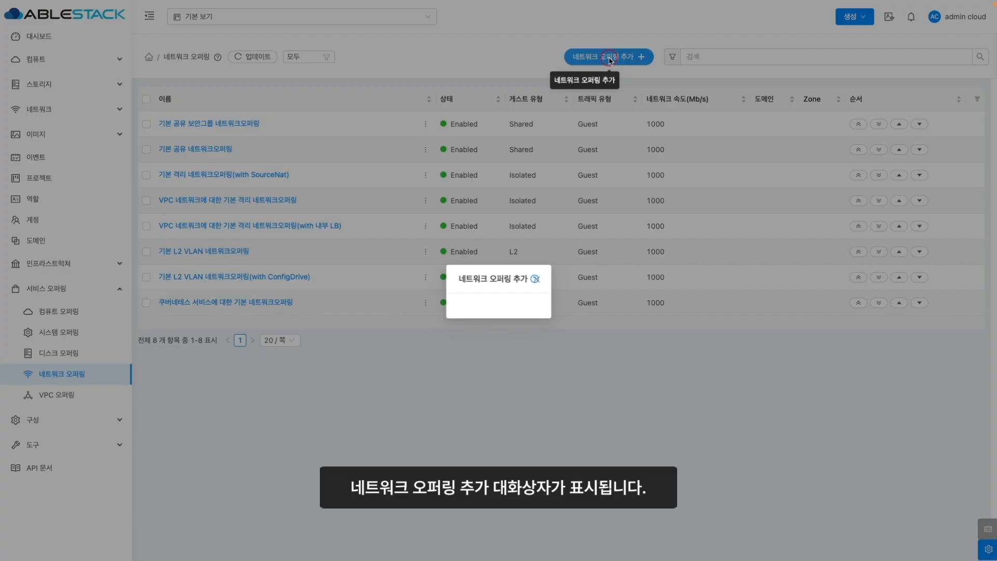
{"action": "type", "text": "기본 공유 ConfigDrive L2 네트워크 오퍼링"}
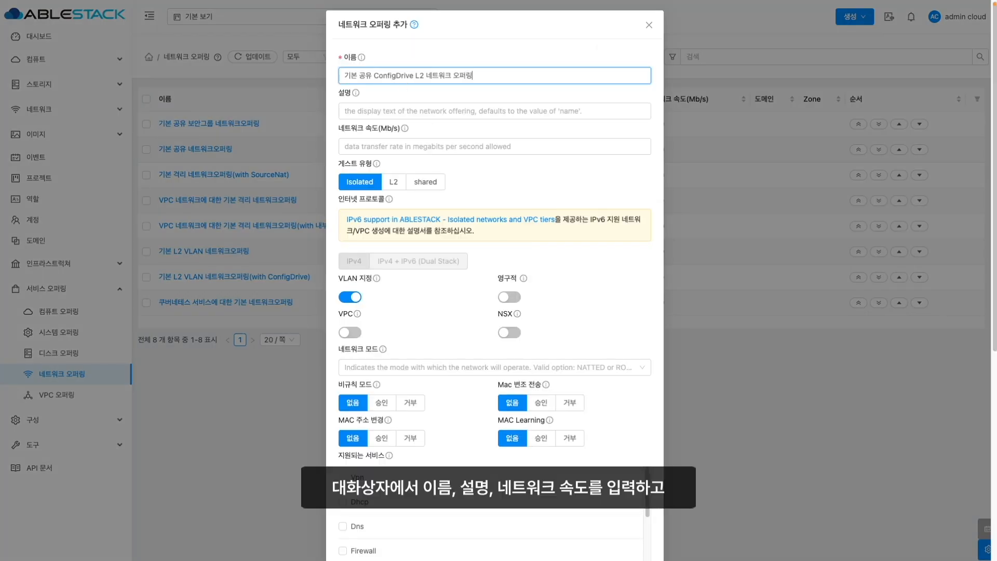
{"action": "key", "text": "Tab"}
{"action": "type", "text": "기본 공유 ConfigDrive L2 네트워크 오퍼링"}
{"action": "key", "text": "Tab"}
{"action": "type", "text": "10000"}
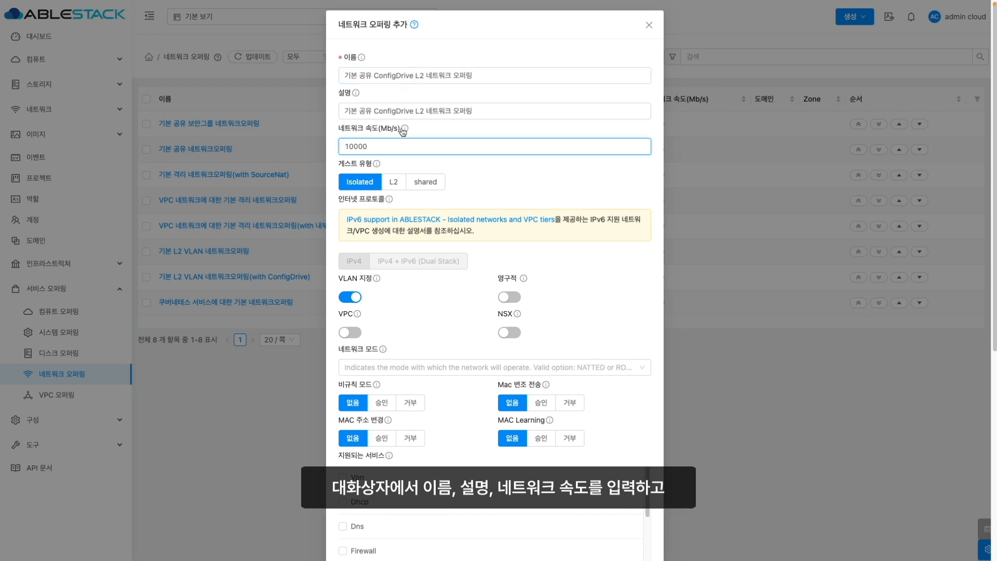
{"action": "left_click", "coordinate": [425, 181]}
- Enable Dhcp and Dns services with ConfigDrive as their provider
{"action": "scroll", "coordinate": [344, 328], "scroll_direction": "down", "scroll_amount": 1}
{"action": "left_click", "coordinate": [342, 326]}
{"action": "left_click", "coordinate": [493, 331]}
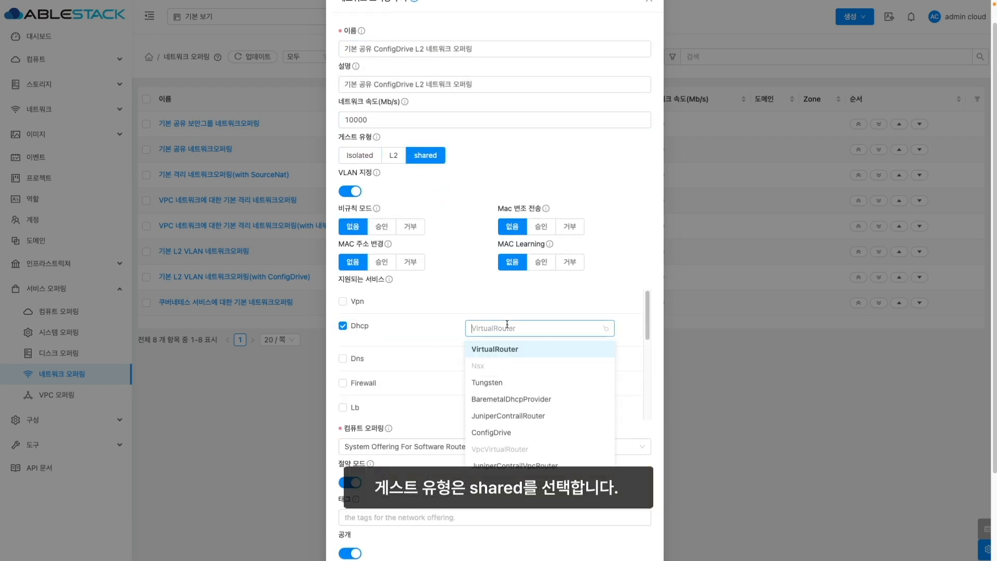
{"action": "left_click", "coordinate": [491, 433]}
{"action": "left_click", "coordinate": [342, 359]}
{"action": "left_click", "coordinate": [488, 361]}
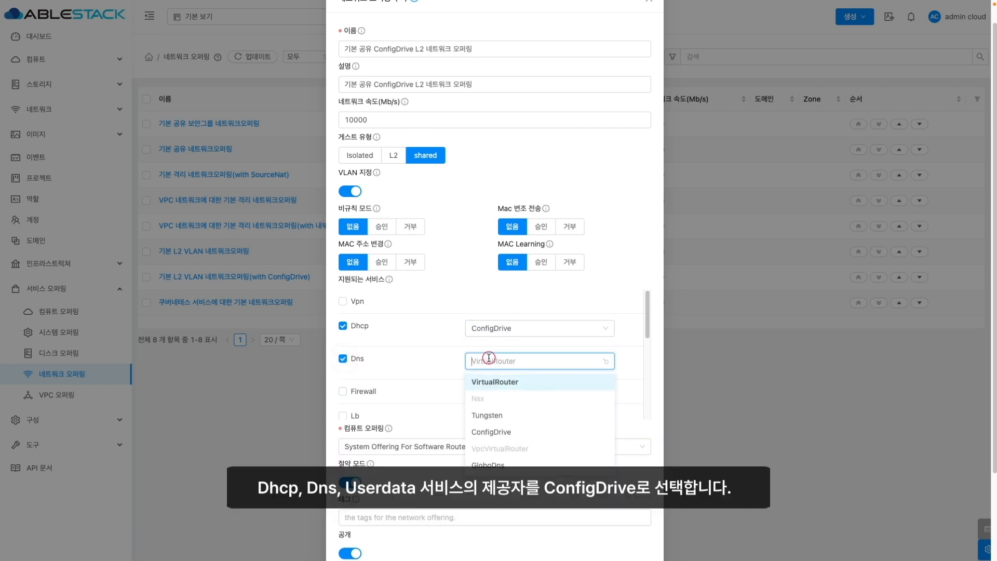
{"action": "left_click", "coordinate": [491, 431]}
{"action": "scroll", "coordinate": [419, 403], "scroll_direction": "down", "scroll_amount": 1}
{"action": "scroll", "coordinate": [419, 404], "scroll_direction": "down", "scroll_amount": 1}
- Enable UserData via ConfigDrive, turn the offering on, and create it
{"action": "left_click", "coordinate": [343, 412]}
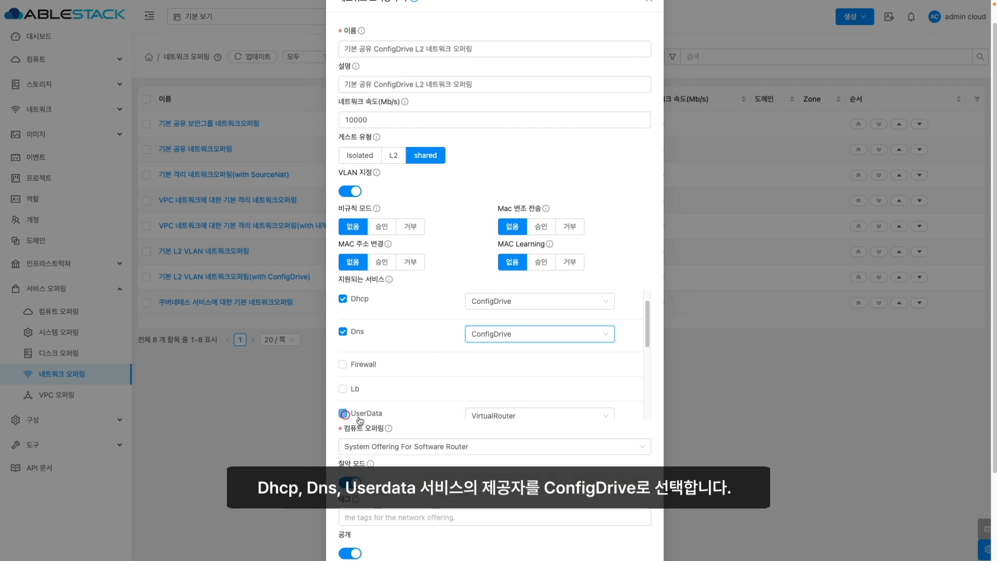
{"action": "left_click", "coordinate": [490, 414]}
{"action": "left_click", "coordinate": [491, 447]}
{"action": "scroll", "coordinate": [464, 468], "scroll_direction": "down", "scroll_amount": 1}
{"action": "scroll", "coordinate": [463, 468], "scroll_direction": "down", "scroll_amount": 3}
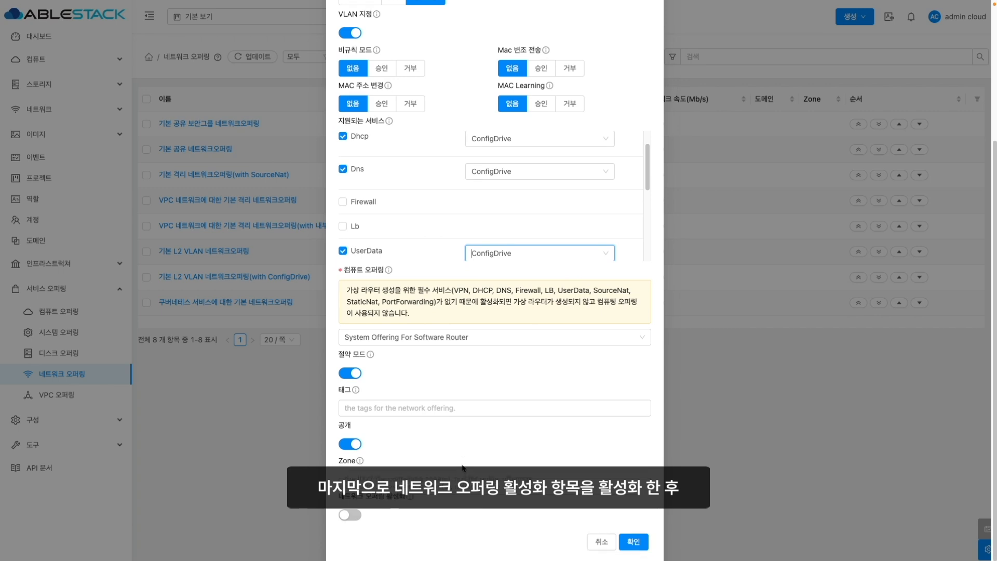
{"action": "left_click", "coordinate": [351, 515]}
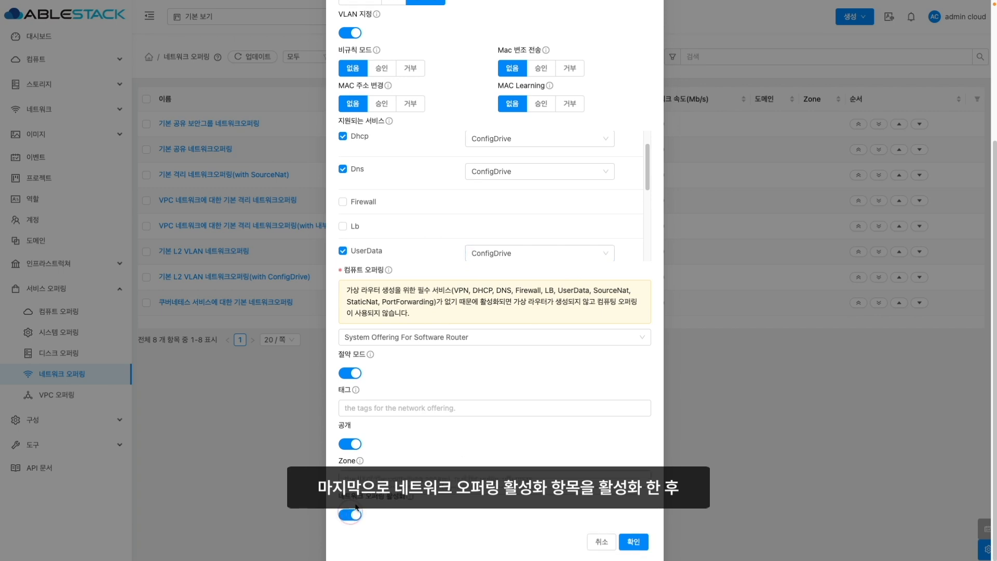
{"action": "left_click", "coordinate": [633, 541]}
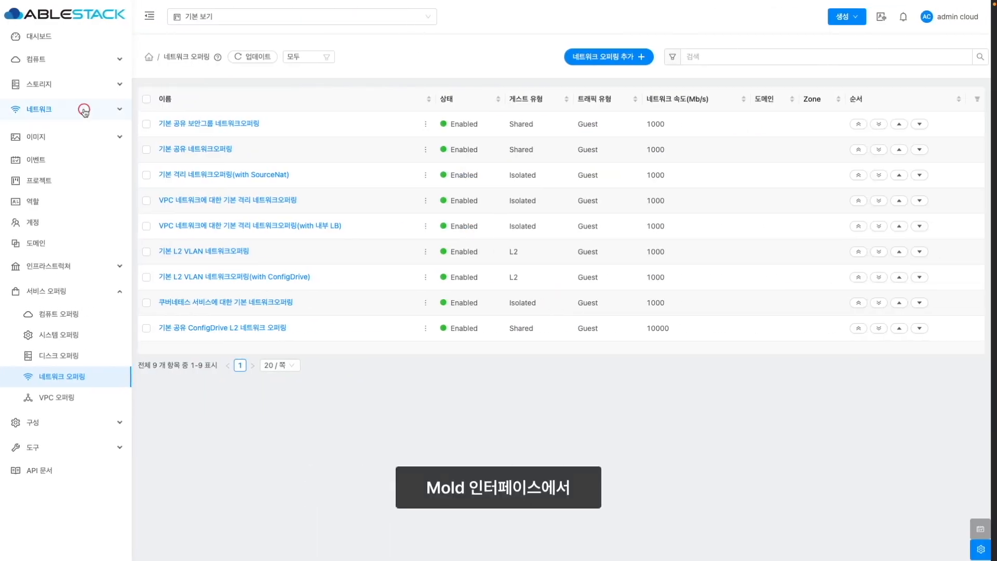
- Set up shared network 'WEB-10-10-31-x 네트워크', VLAN untagged, overlap allowed, ConfigDrive L2 offering
{"action": "left_click", "coordinate": [83, 108]}
{"action": "left_click", "coordinate": [52, 132]}
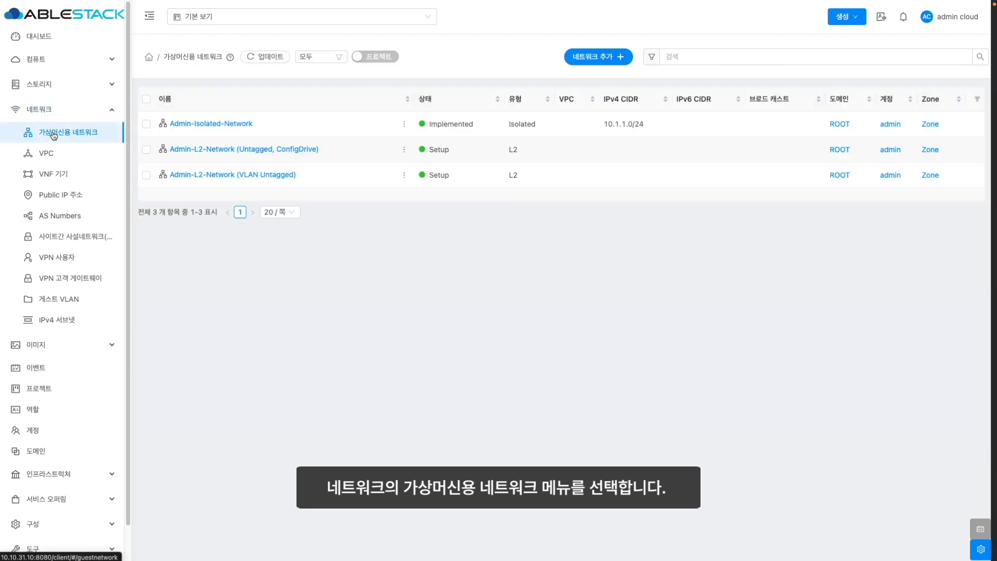
{"action": "left_click", "coordinate": [588, 59]}
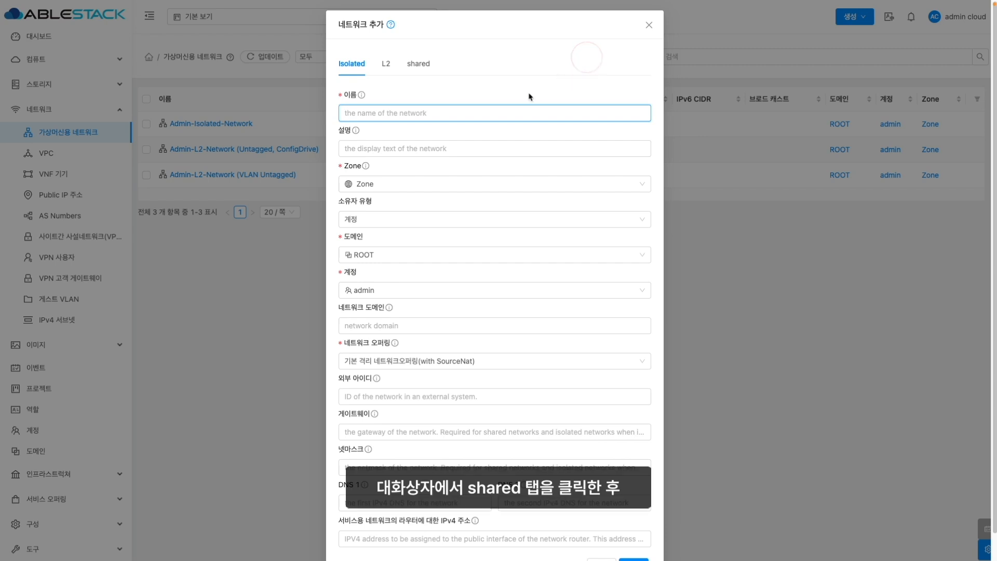
{"action": "left_click", "coordinate": [420, 64]}
{"action": "type", "text": "WEB-10-10-31-x 네트워크"}
{"action": "left_click", "coordinate": [475, 149]}
{"action": "type", "text": "WEB-10-10-31-x 네트워크"}
{"action": "left_click", "coordinate": [461, 254]}
{"action": "type", "text": "untagged"}
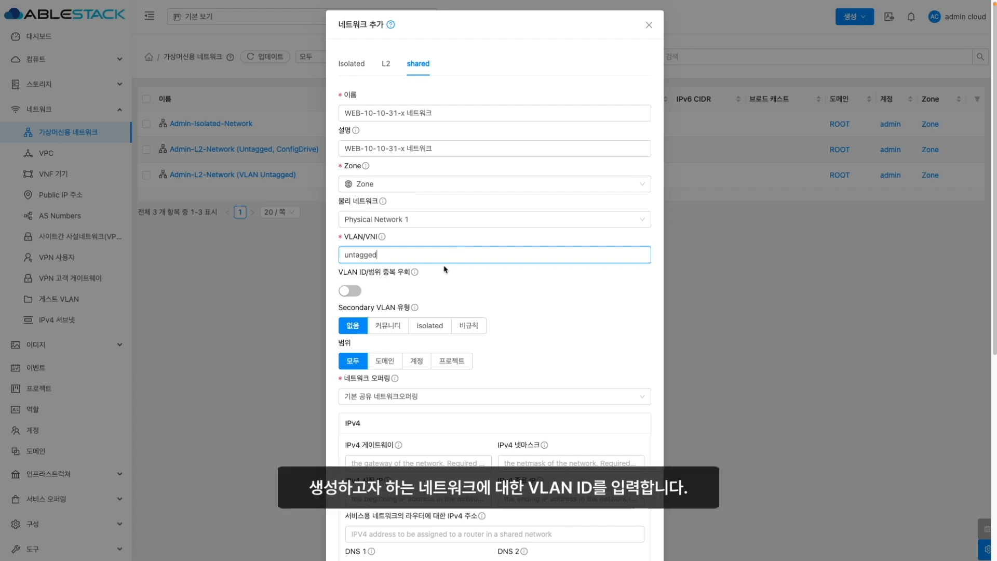
{"action": "left_click", "coordinate": [351, 291]}
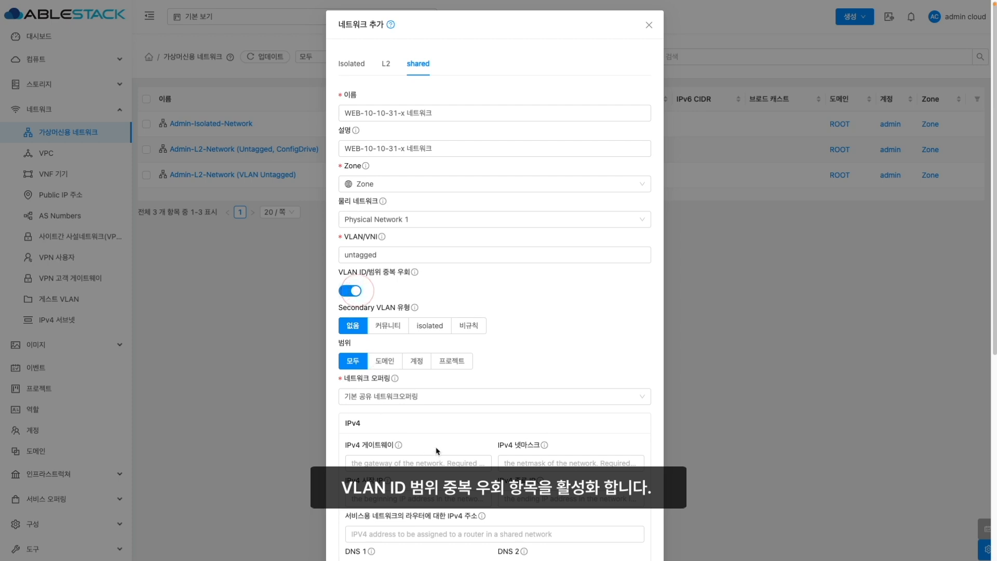
{"action": "left_click", "coordinate": [435, 396]}
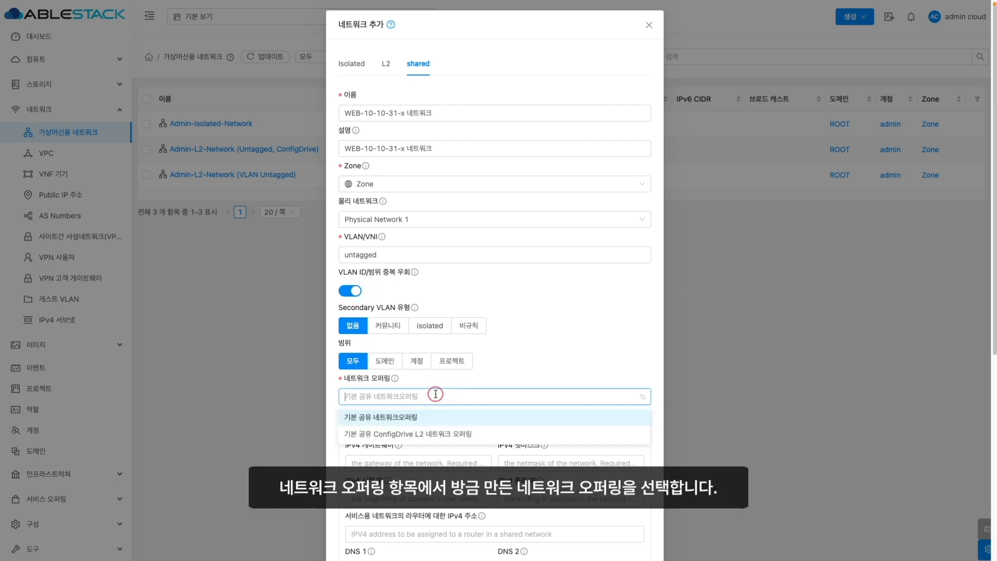
{"action": "left_click", "coordinate": [424, 434]}
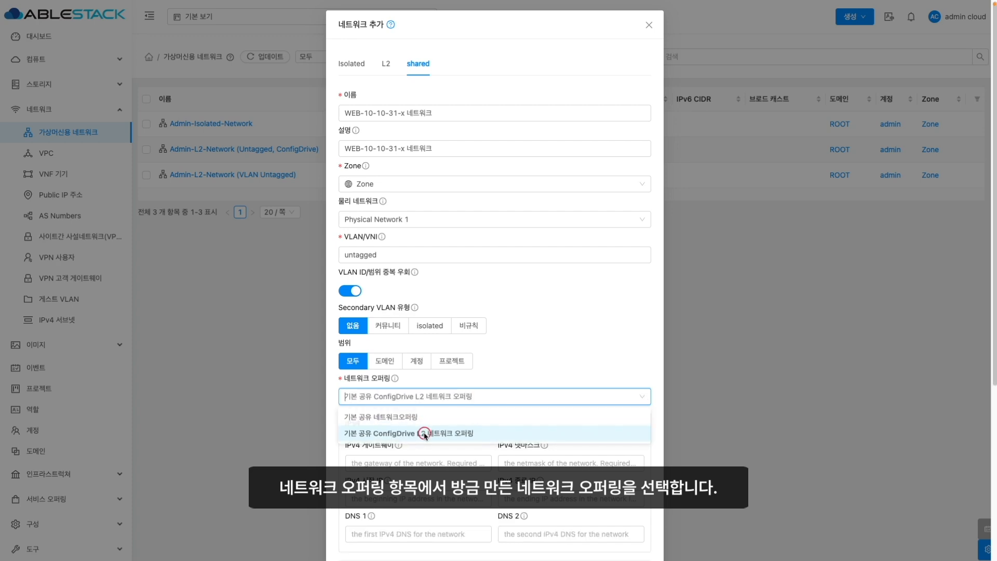
- Enter gateway 10.10.0.1/255.255.0.0, range 10.10.31.201–10.10.31.250, DNS 8.8.8.8/1.1.1.1, and create
{"action": "left_click", "coordinate": [400, 458]}
{"action": "type", "text": "10.10.0.1"}
{"action": "key", "text": "Tab"}
{"action": "type", "text": "255.255.0.0"}
{"action": "key", "text": "Tab"}
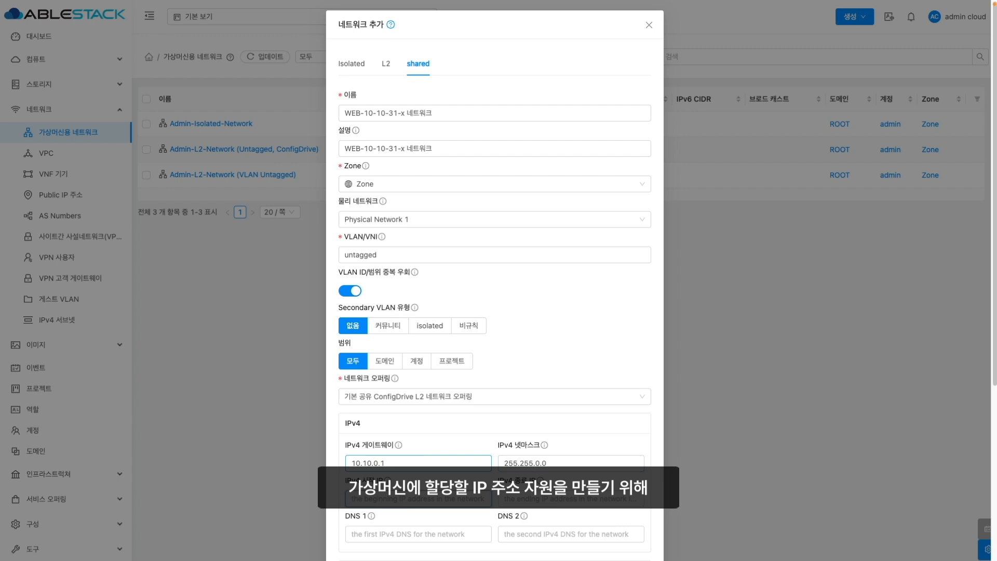
{"action": "type", "text": "10.10.31.201"}
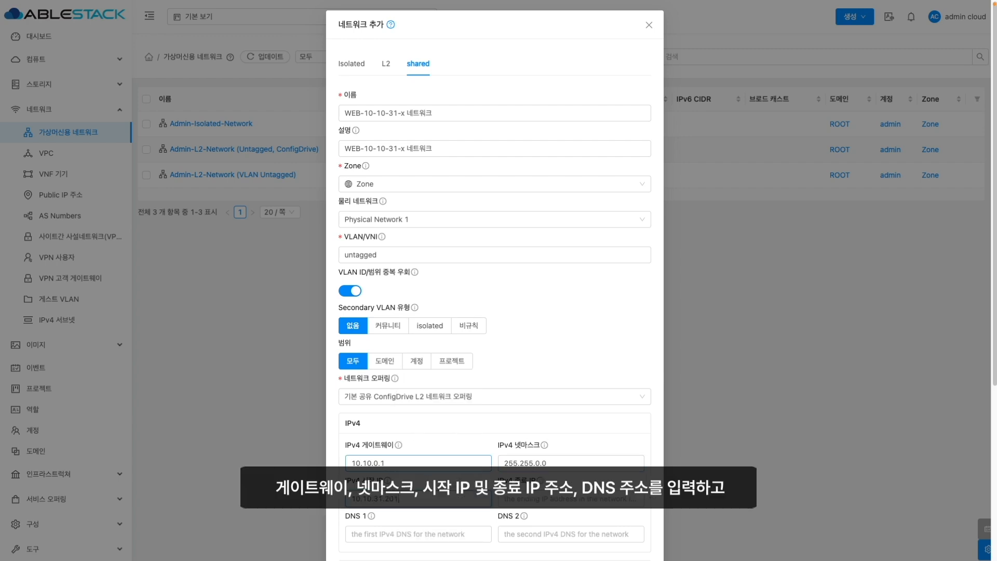
{"action": "key", "text": "Tab"}
{"action": "type", "text": "10.10.31.250"}
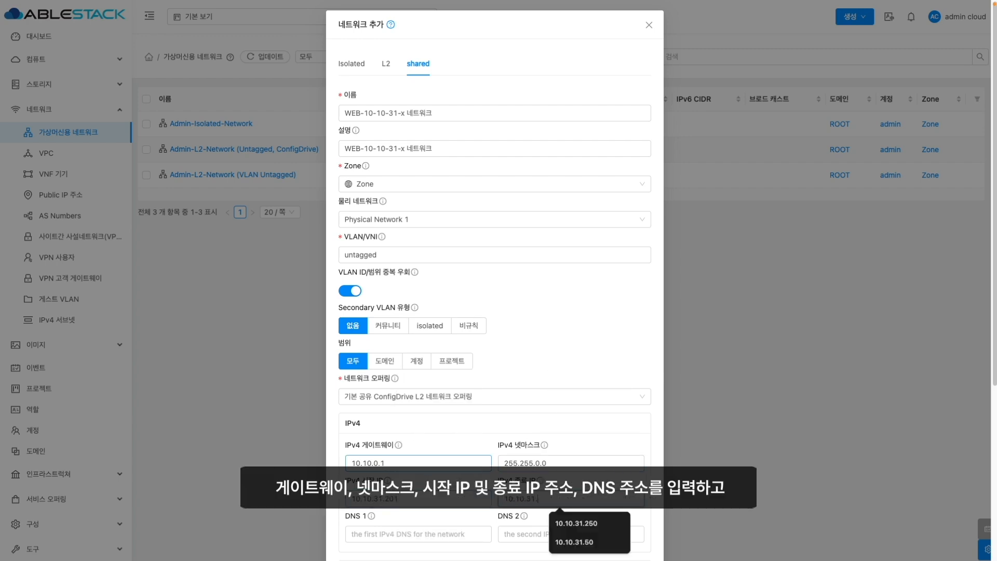
{"action": "key", "text": "Tab"}
{"action": "type", "text": "8.8.8.8"}
{"action": "key", "text": "Tab"}
{"action": "type", "text": "1.1.1.1"}
{"action": "scroll", "coordinate": [624, 430], "scroll_direction": "down", "scroll_amount": 1}
{"action": "scroll", "coordinate": [624, 430], "scroll_direction": "down", "scroll_amount": 5}
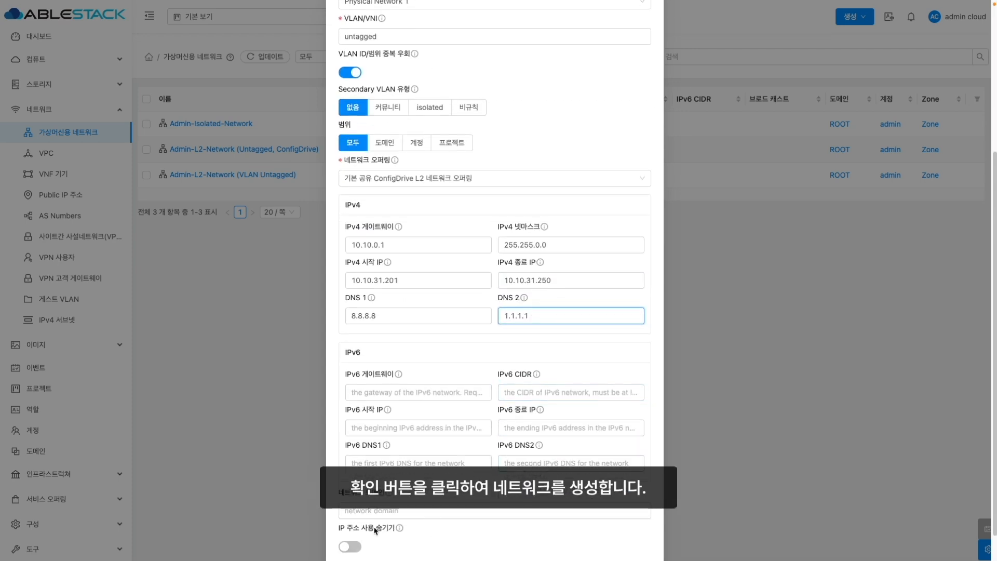
{"action": "left_click", "coordinate": [634, 536]}
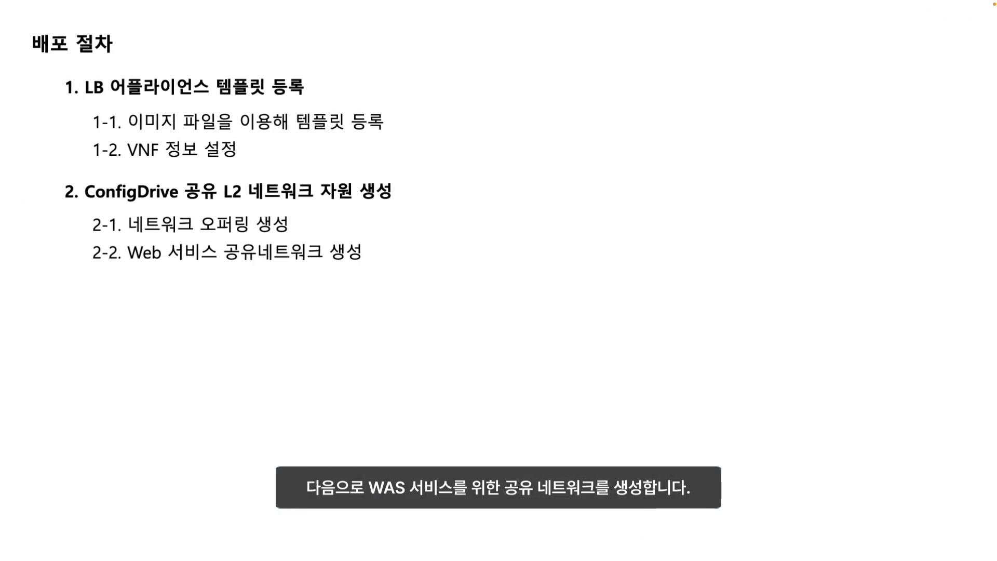
- Advance the slide to reveal step 2-3, creating the WAS service shared network
{"action": "left_click", "coordinate": [531, 358]}
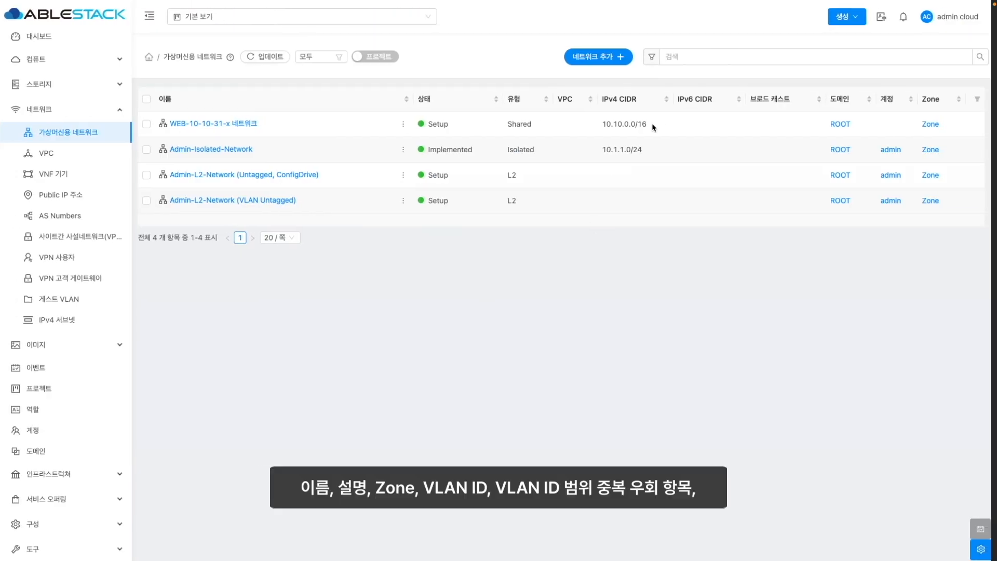
- Set up shared network 'WAS-192-168-16-x 네트워크', VLAN 300, overlap allowed, ConfigDrive L2 offering
{"action": "left_click", "coordinate": [602, 58]}
{"action": "left_click", "coordinate": [418, 64]}
{"action": "type", "text": "WAS-192-168-16-x"}
{"action": "left_click", "coordinate": [424, 149]}
{"action": "type", "text": "WAS-192-168-16-x 네트워크"}
{"action": "left_click", "coordinate": [423, 255]}
{"action": "type", "text": "300"}
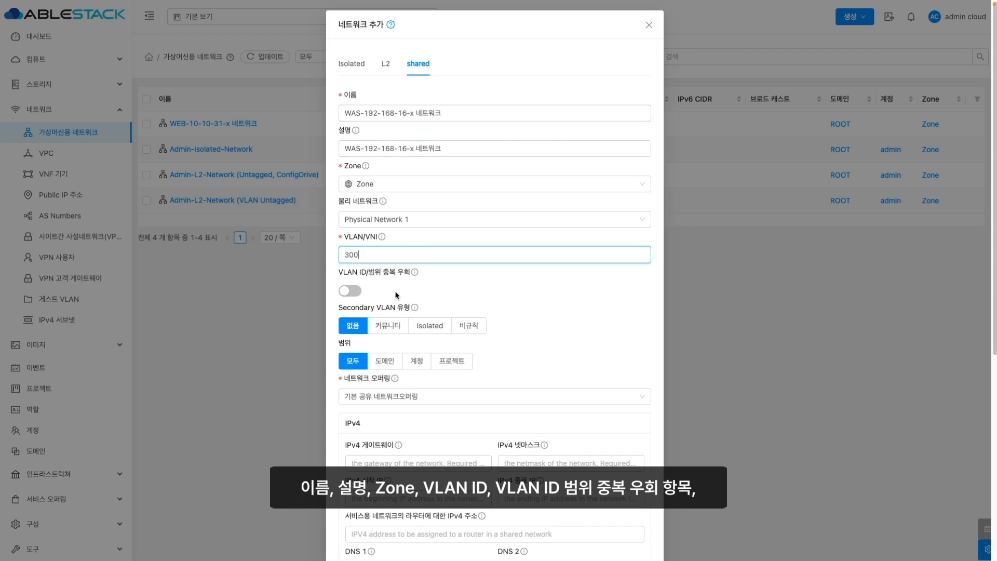
{"action": "left_click", "coordinate": [350, 291]}
{"action": "scroll", "coordinate": [491, 376], "scroll_direction": "down", "scroll_amount": 1}
{"action": "left_click", "coordinate": [492, 375]}
{"action": "left_click", "coordinate": [446, 407]}
- Enter gateway 192.168.16.254/255.255.255.0, range 192.168.16.1–253, DNS 8.8.8.8/8.8.4.4, and create
{"action": "left_click", "coordinate": [390, 442]}
{"action": "type", "text": "192.168.16.254"}
{"action": "key", "text": "Tab"}
{"action": "type", "text": "255.255.255.0"}
{"action": "key", "text": "Tab"}
{"action": "type", "text": "192.168.16.1"}
{"action": "key", "text": "Tab"}
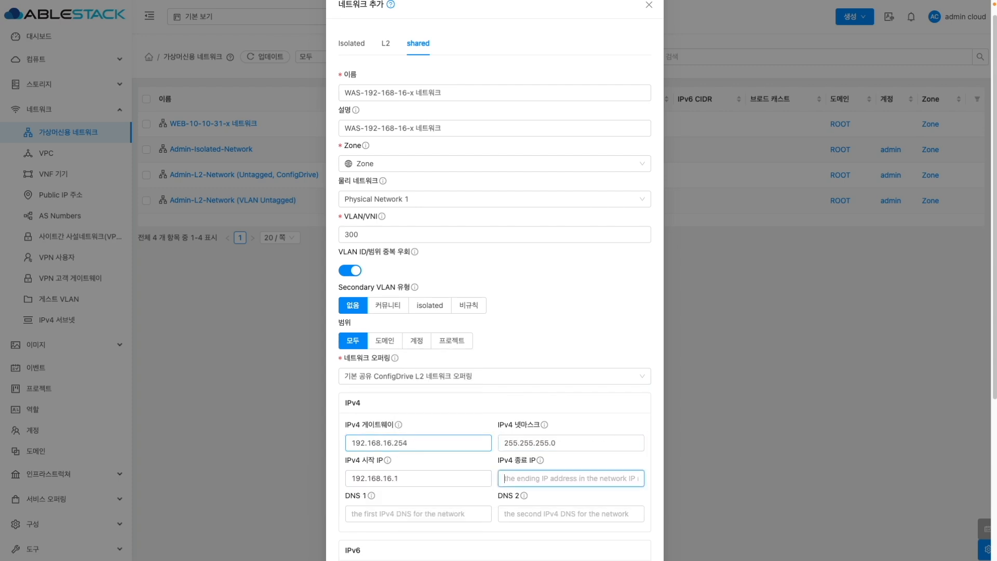
{"action": "type", "text": "192.168.16.253"}
{"action": "key", "text": "Tab"}
{"action": "type", "text": "8.8.8.8"}
{"action": "key", "text": "Tab"}
{"action": "type", "text": "8.8.4.4"}
{"action": "scroll", "coordinate": [494, 311], "scroll_direction": "down", "scroll_amount": 5}
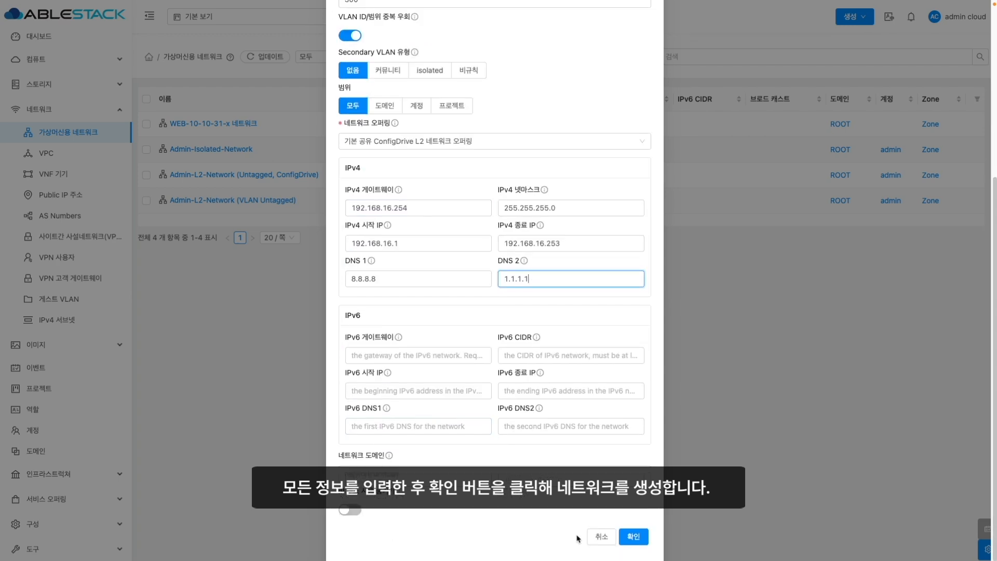
{"action": "left_click", "coordinate": [638, 538]}
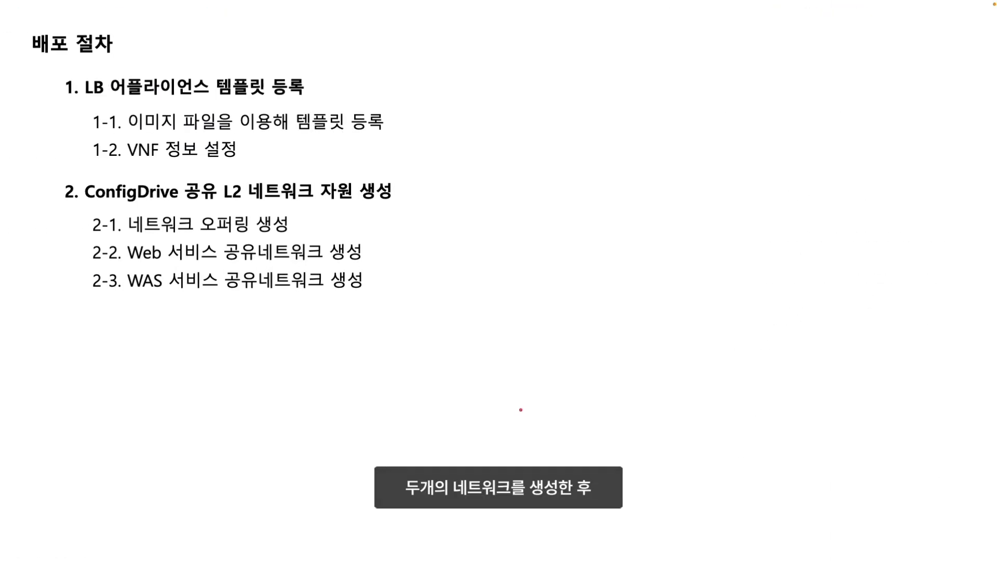
- Build out procedure steps 3-1 to 3-7, show the 배포 아키텍처 slide, then return
{"action": "left_click", "coordinate": [521, 410]}
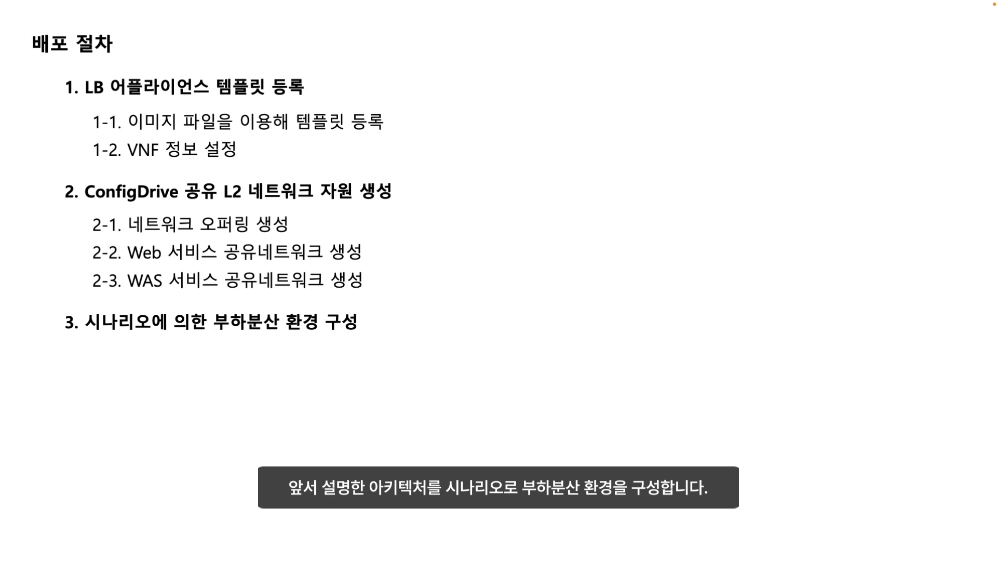
{"action": "left_click", "coordinate": [520, 282]}
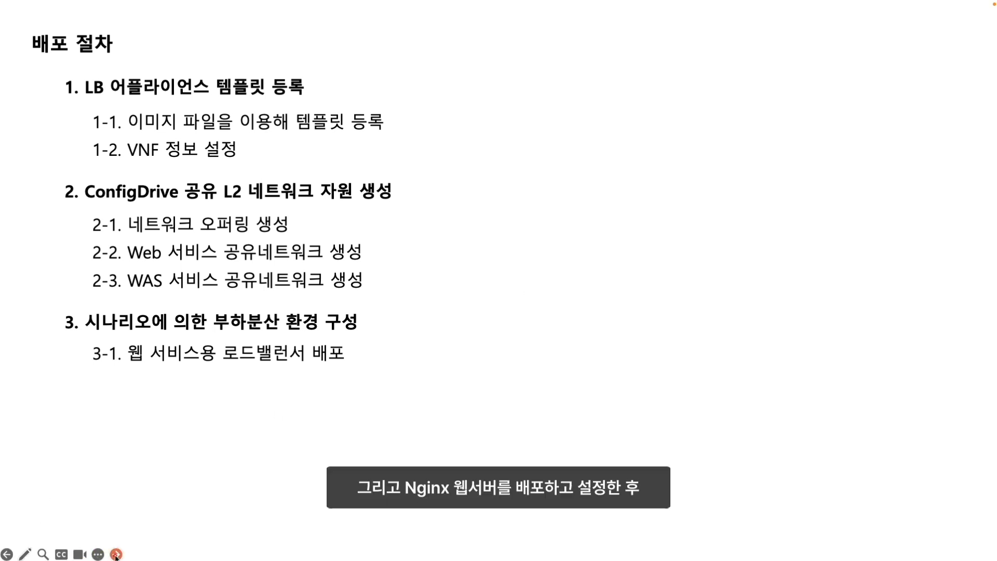
{"action": "left_click", "coordinate": [117, 554]}
{"action": "left_click", "coordinate": [117, 554]}
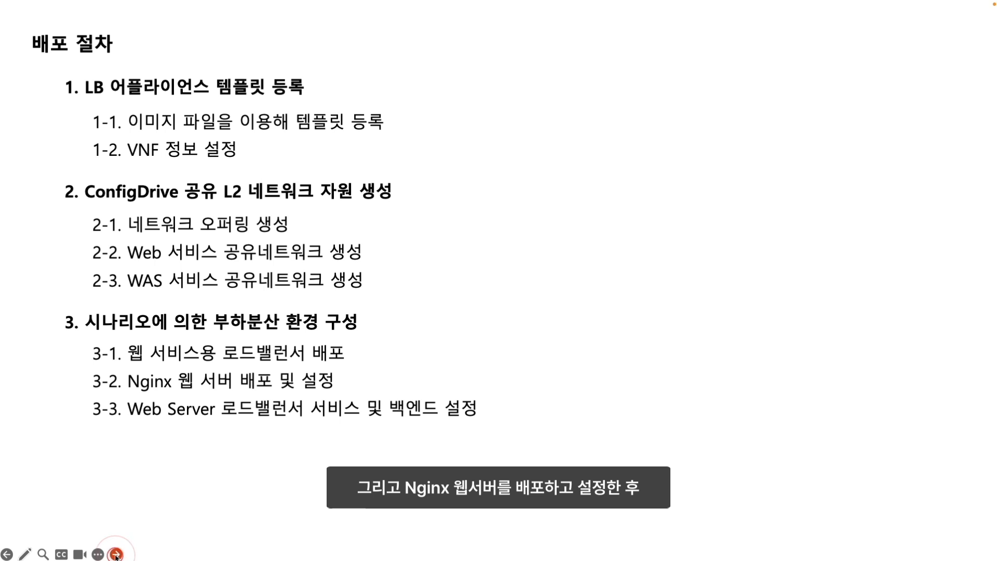
{"action": "left_click", "coordinate": [116, 555]}
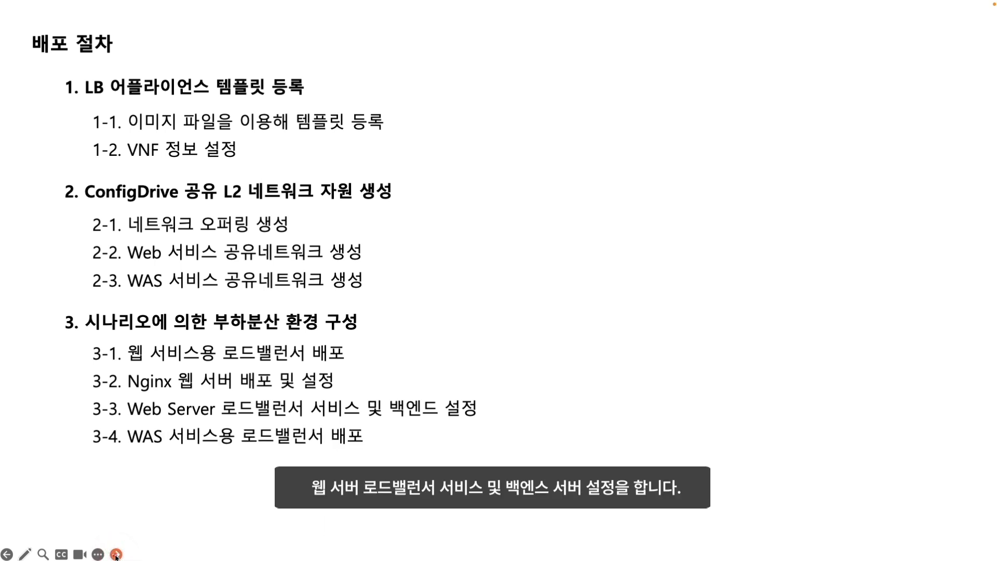
{"action": "left_click", "coordinate": [116, 555]}
{"action": "left_click", "coordinate": [116, 554]}
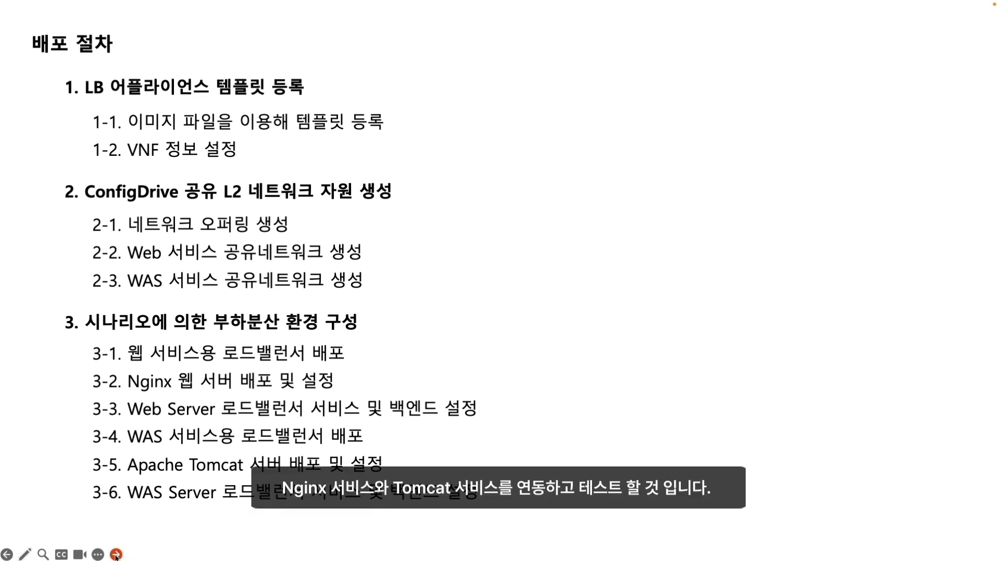
{"action": "left_click", "coordinate": [116, 554]}
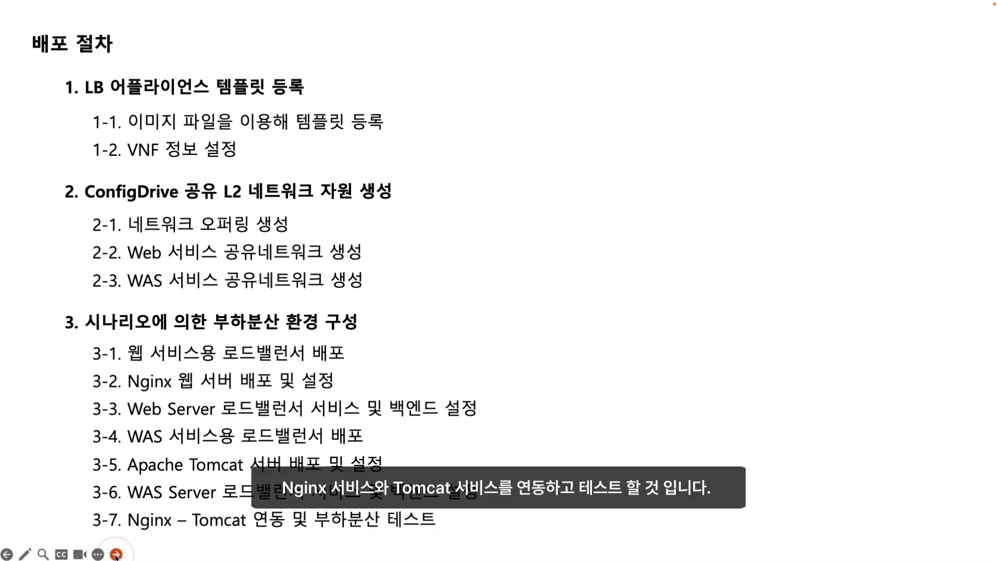
{"action": "left_click", "coordinate": [117, 555]}
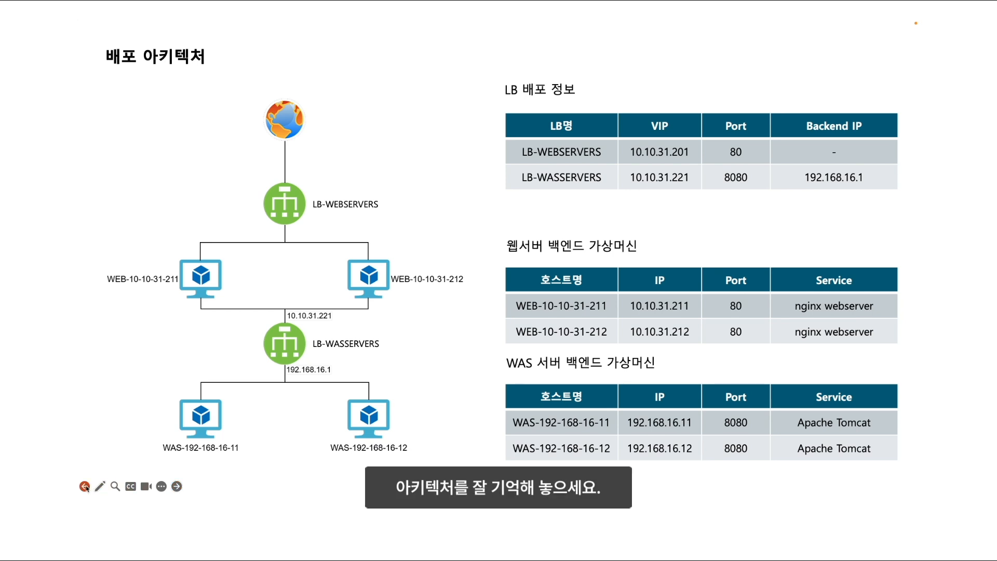
{"action": "left_click", "coordinate": [579, 333]}
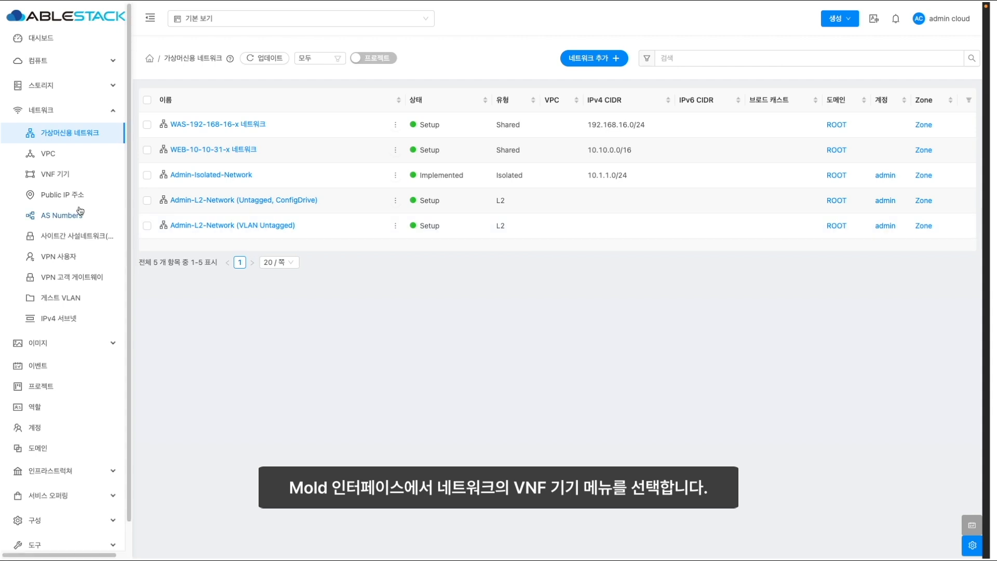
- Start a new VNF appliance with 2 CPU cores and 4 GB memory
{"action": "left_click", "coordinate": [58, 176]}
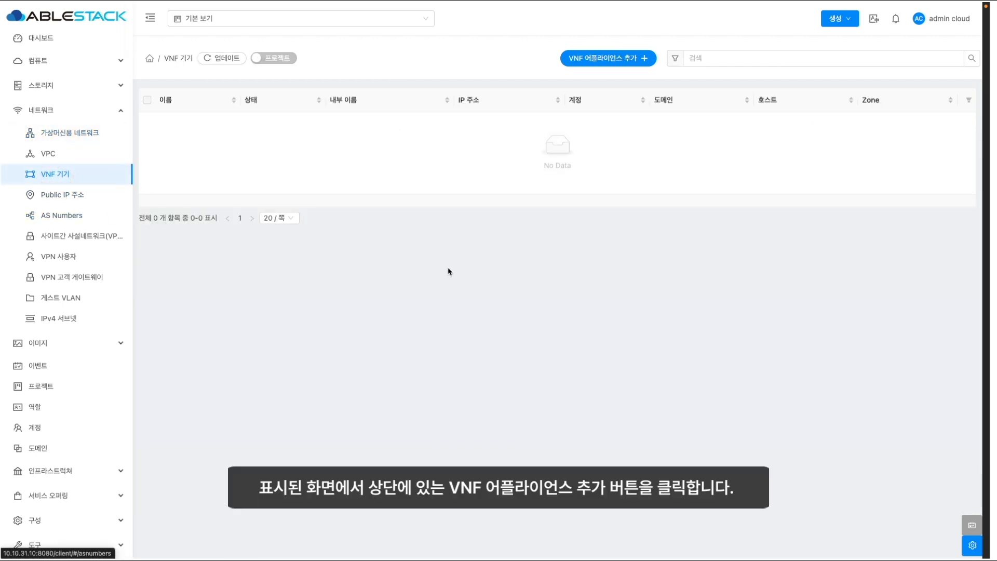
{"action": "left_click", "coordinate": [594, 58]}
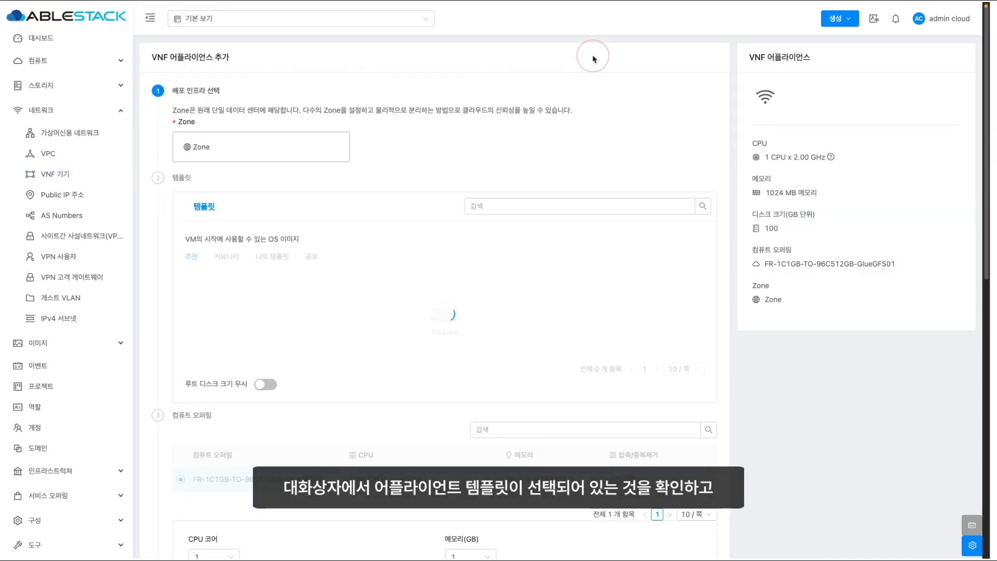
{"action": "scroll", "coordinate": [402, 403], "scroll_direction": "down", "scroll_amount": 1}
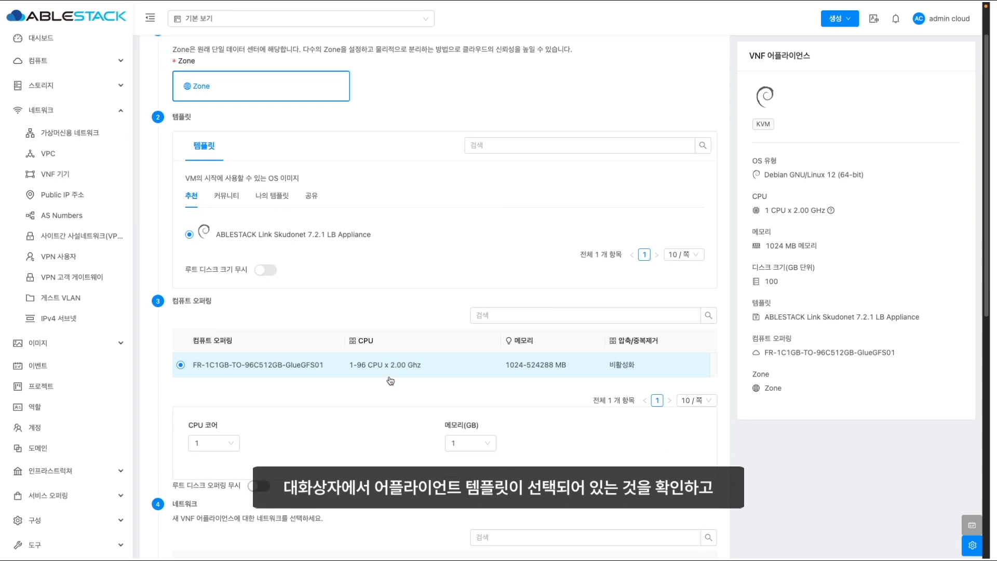
{"action": "left_click", "coordinate": [229, 443]}
{"action": "left_click", "coordinate": [209, 481]}
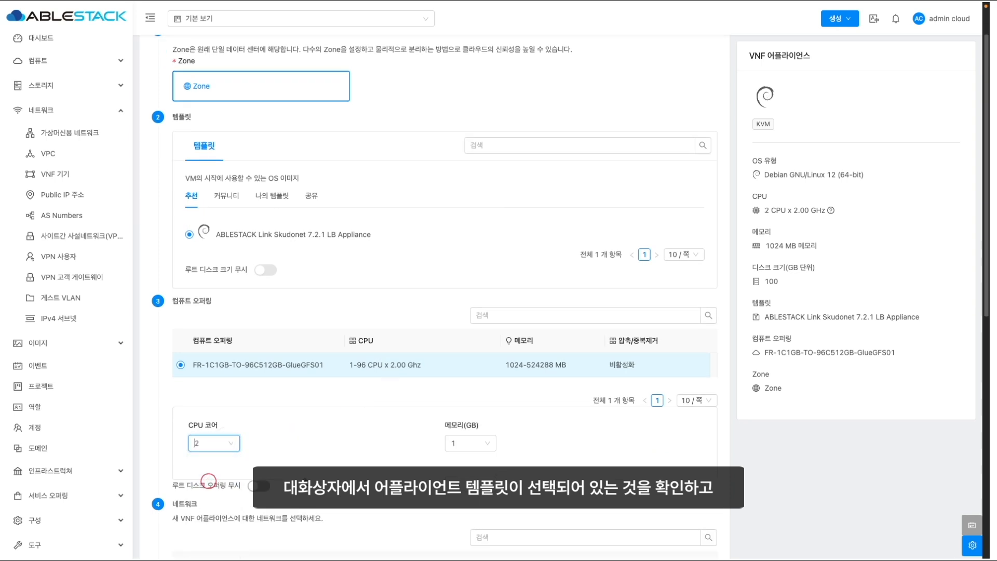
{"action": "left_click", "coordinate": [468, 443]}
{"action": "left_click", "coordinate": [465, 496]}
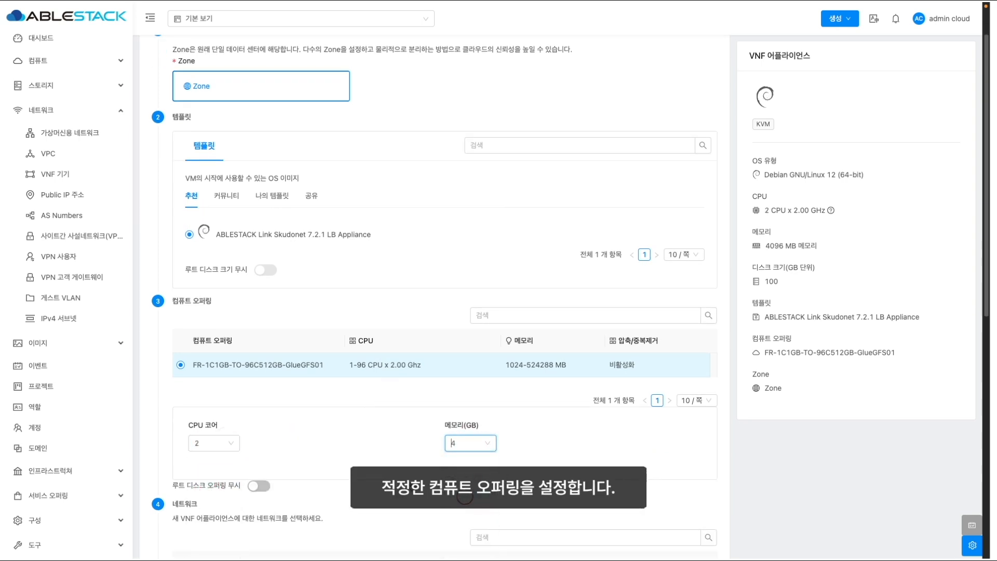
- Attach the appliance to WEB-10-10-31-x with fixed IP 10.10.31.201
{"action": "scroll", "coordinate": [391, 457], "scroll_direction": "down", "scroll_amount": 3}
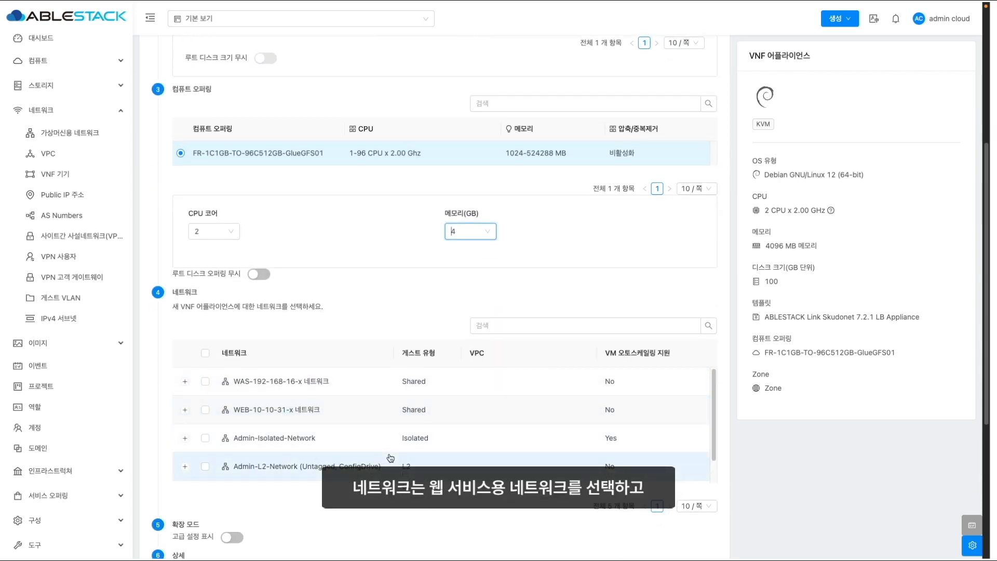
{"action": "left_click", "coordinate": [207, 411]}
{"action": "scroll", "coordinate": [349, 422], "scroll_direction": "down", "scroll_amount": 3}
{"action": "left_click", "coordinate": [349, 421]}
{"action": "type", "text": "10.1"}
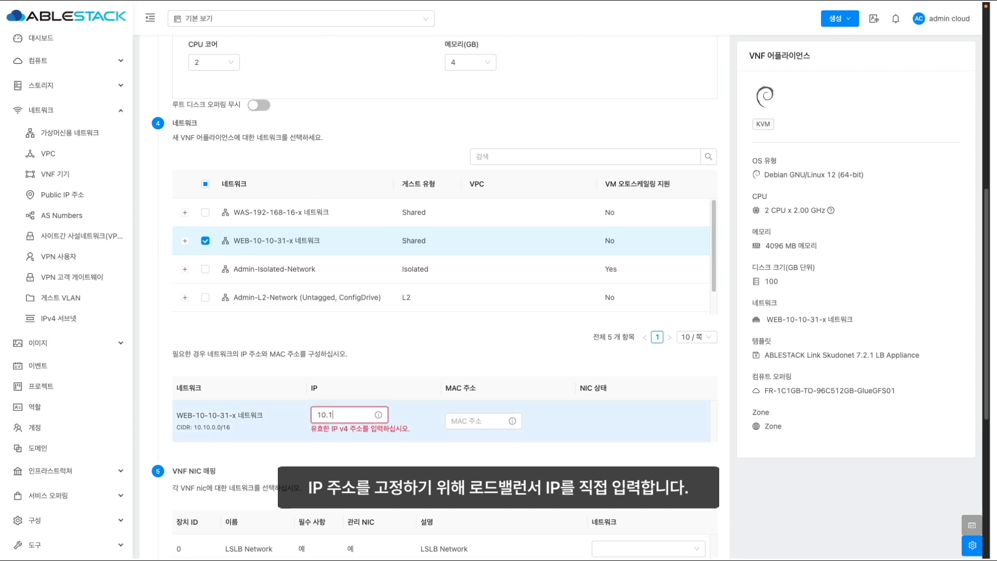
{"action": "type", "text": "0.31.201"}
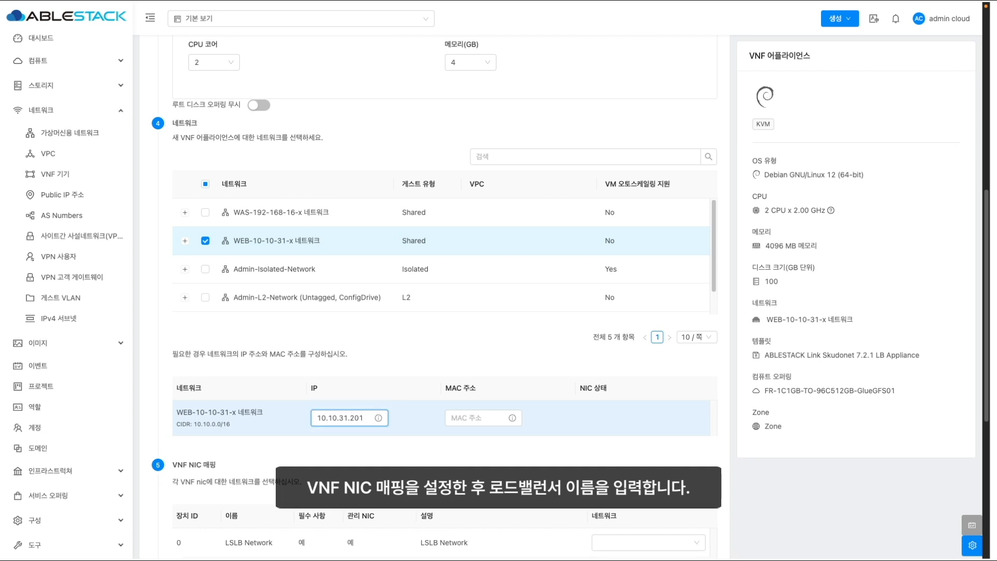
- Map the NIC to WEB-10-10-31-x, name it LB-WEBSERVERS, and launch the appliance
{"action": "scroll", "coordinate": [509, 467], "scroll_direction": "down", "scroll_amount": 1}
{"action": "left_click", "coordinate": [639, 500]}
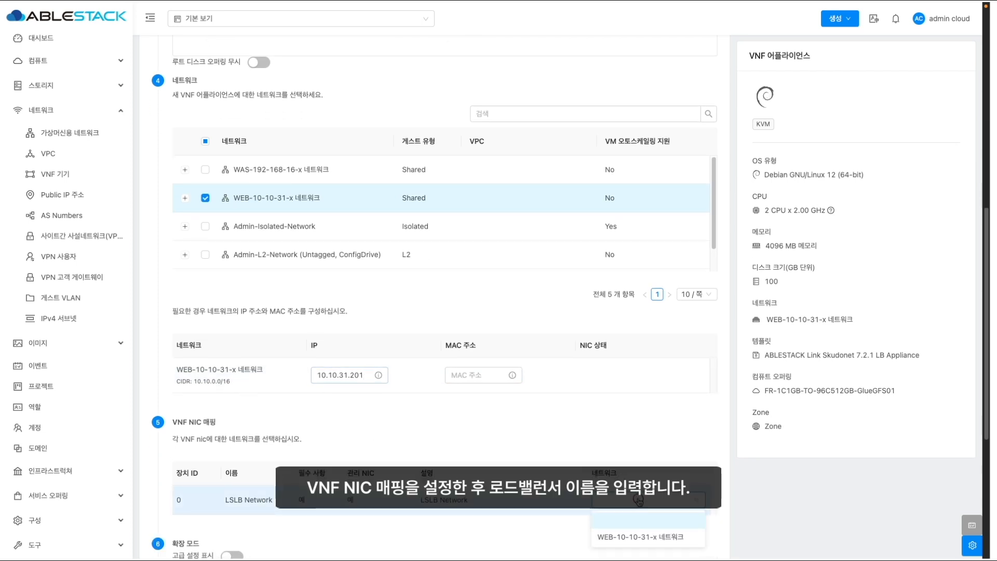
{"action": "left_click", "coordinate": [640, 536]}
{"action": "scroll", "coordinate": [507, 478], "scroll_direction": "down", "scroll_amount": 3}
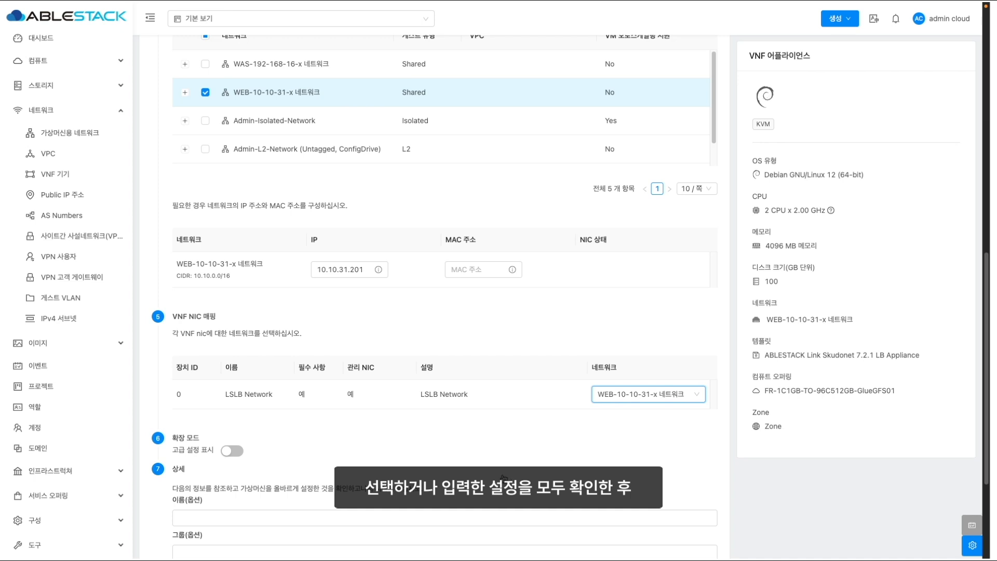
{"action": "left_click", "coordinate": [467, 517]}
{"action": "type", "text": "LB-WEBSERVERS"}
{"action": "scroll", "coordinate": [311, 446], "scroll_direction": "down", "scroll_amount": 5}
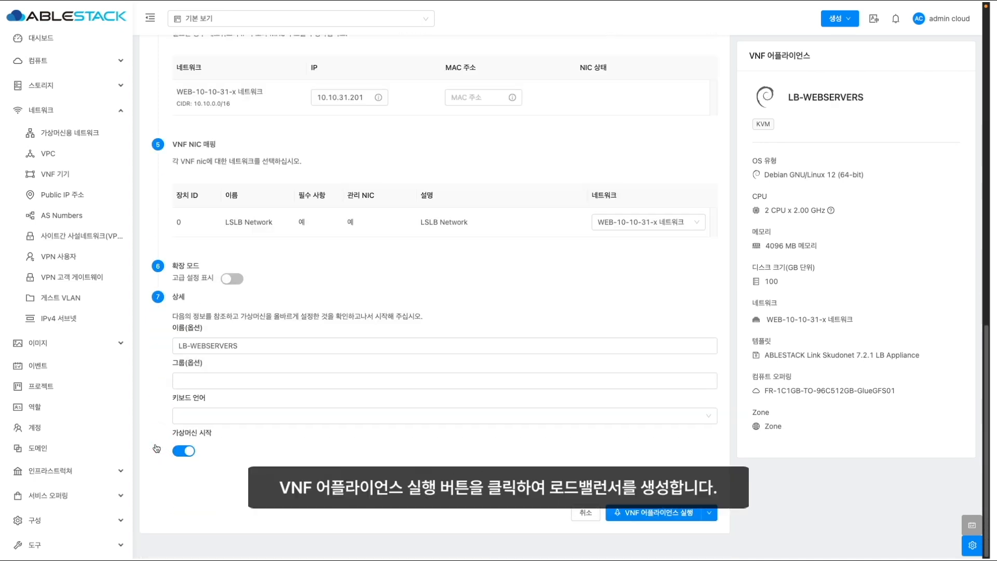
{"action": "left_click", "coordinate": [662, 513]}
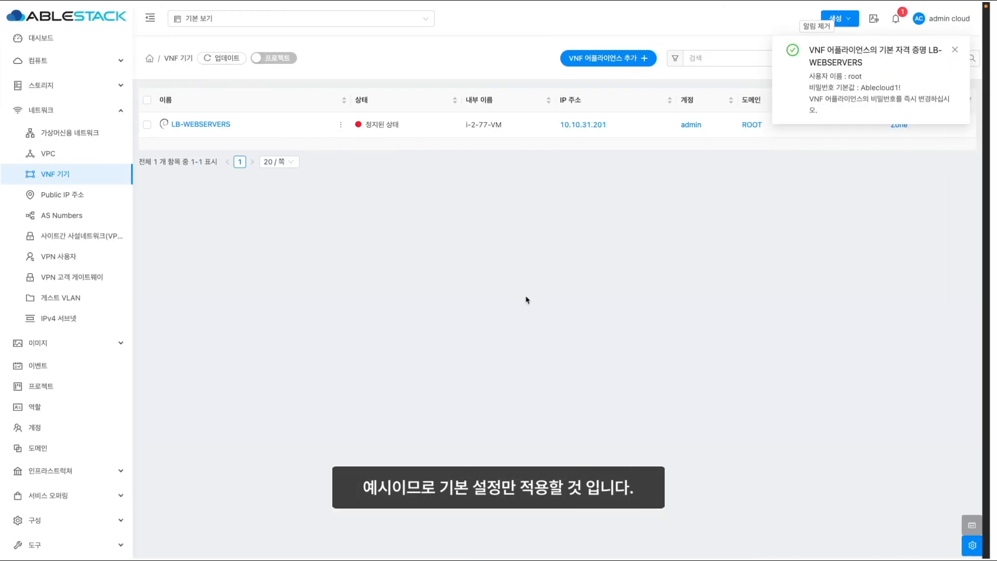
{"action": "left_click", "coordinate": [78, 343]}
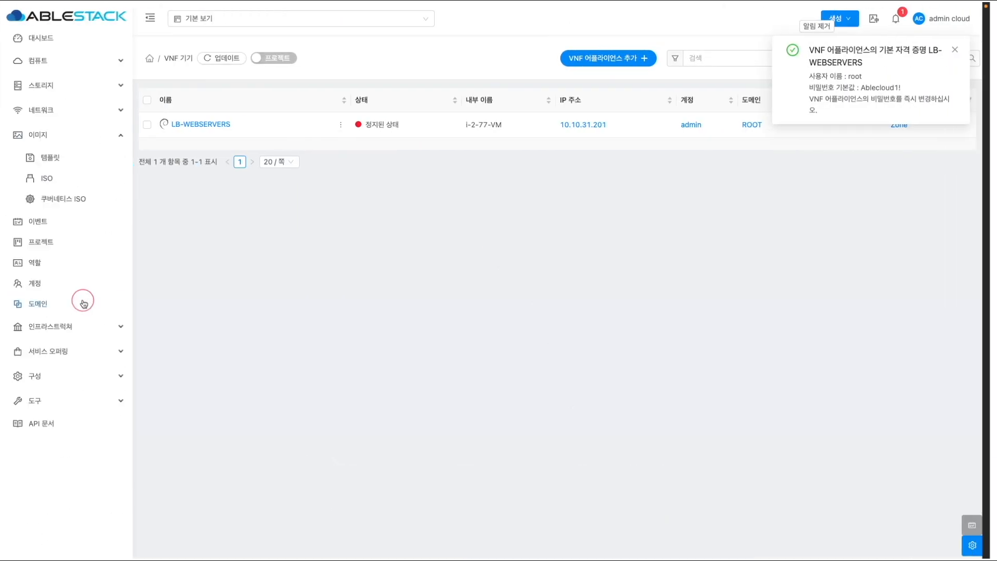
- Dismiss the credentials notice and choose the Rocky Linux qcow2 file for a local template upload
{"action": "left_click", "coordinate": [52, 158]}
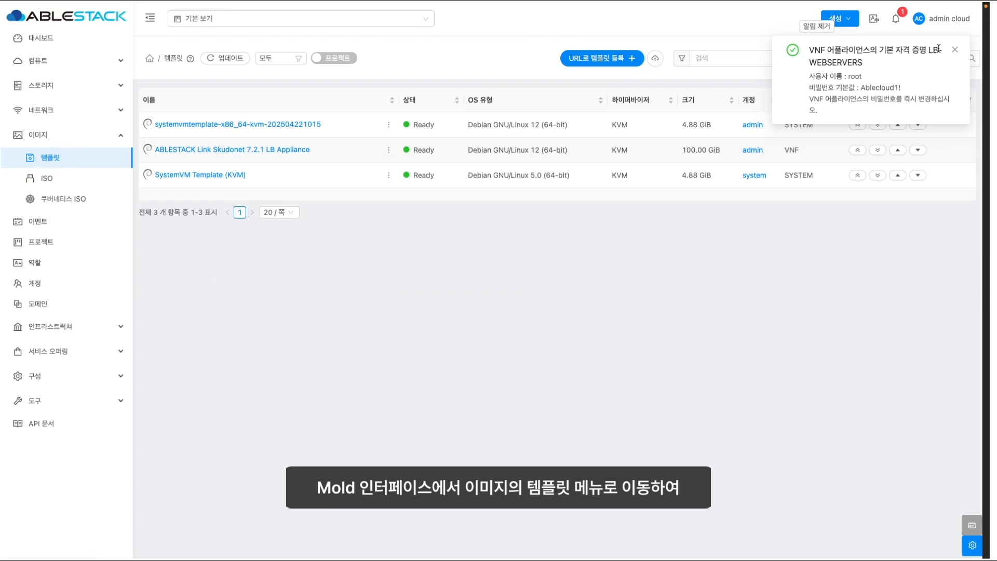
{"action": "left_click", "coordinate": [956, 52]}
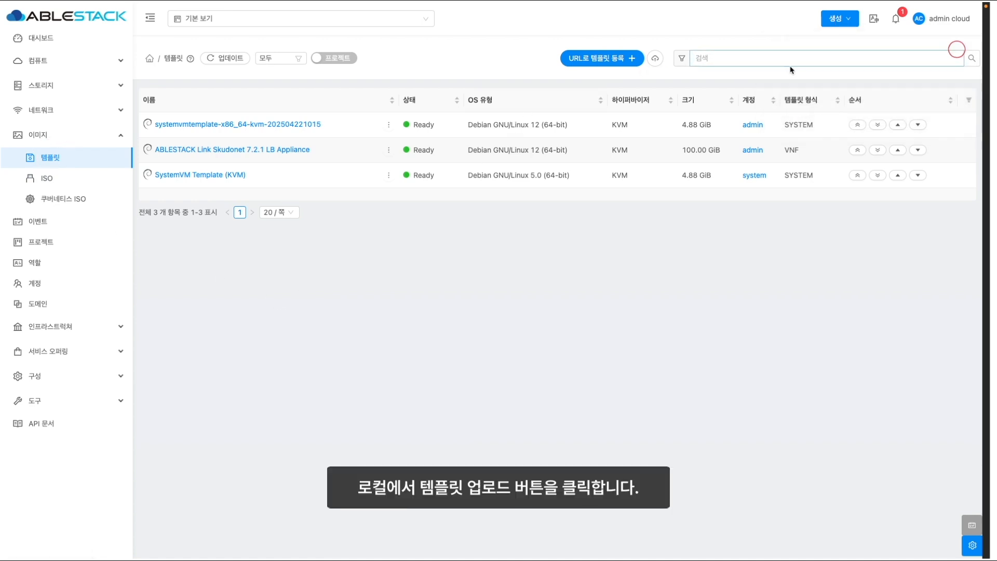
{"action": "left_click", "coordinate": [654, 59]}
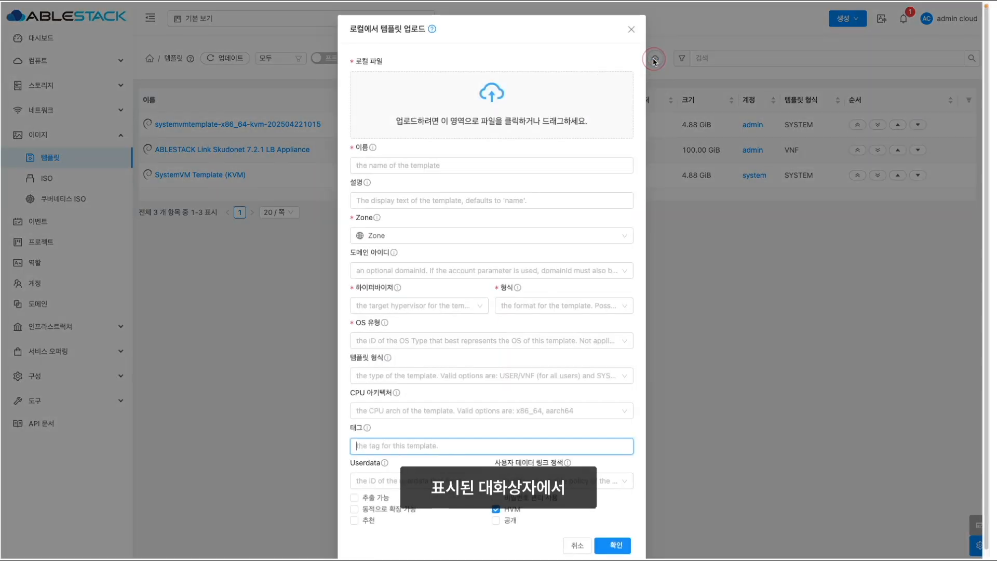
{"action": "left_click", "coordinate": [488, 111]}
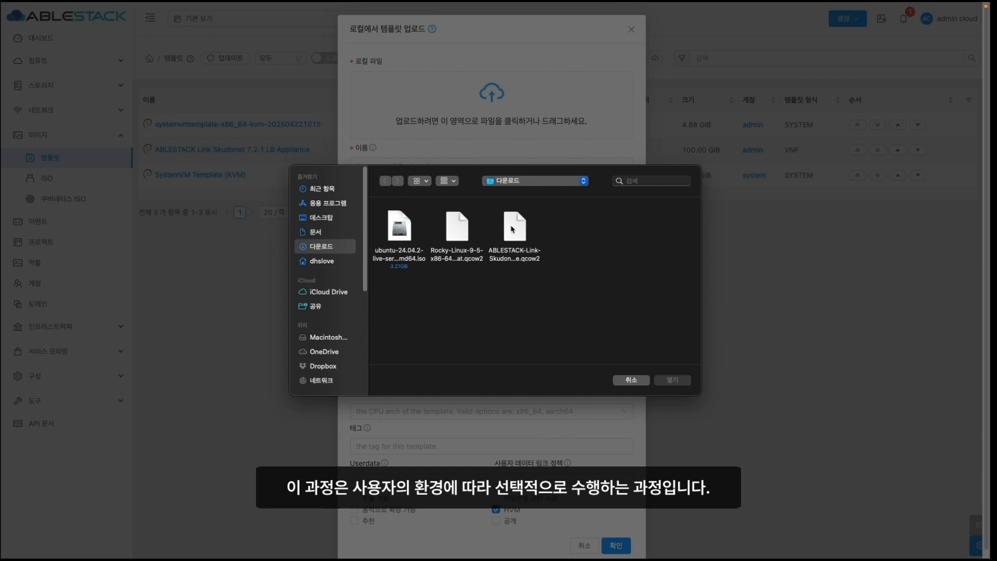
{"action": "left_click", "coordinate": [455, 229]}
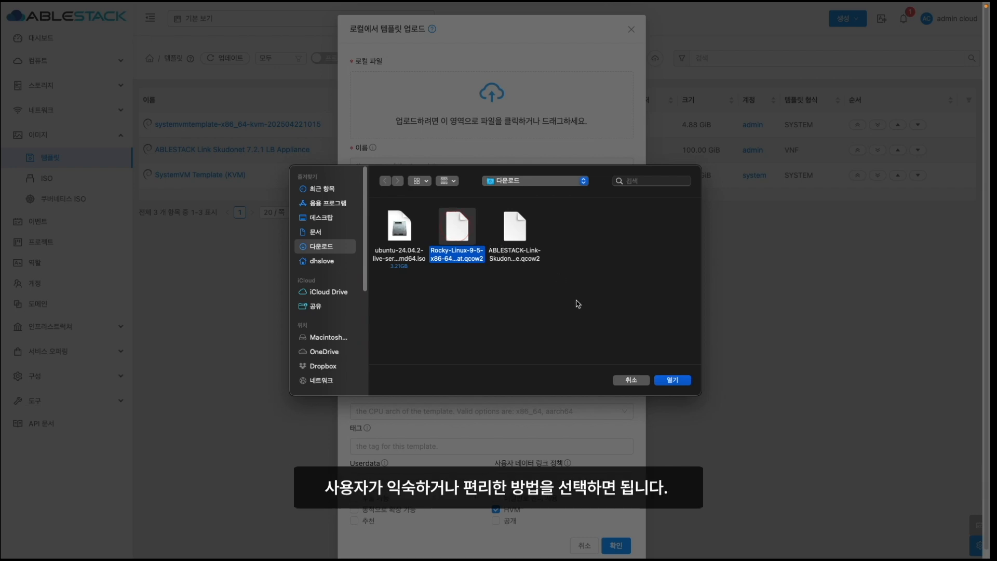
{"action": "left_click", "coordinate": [673, 382]}
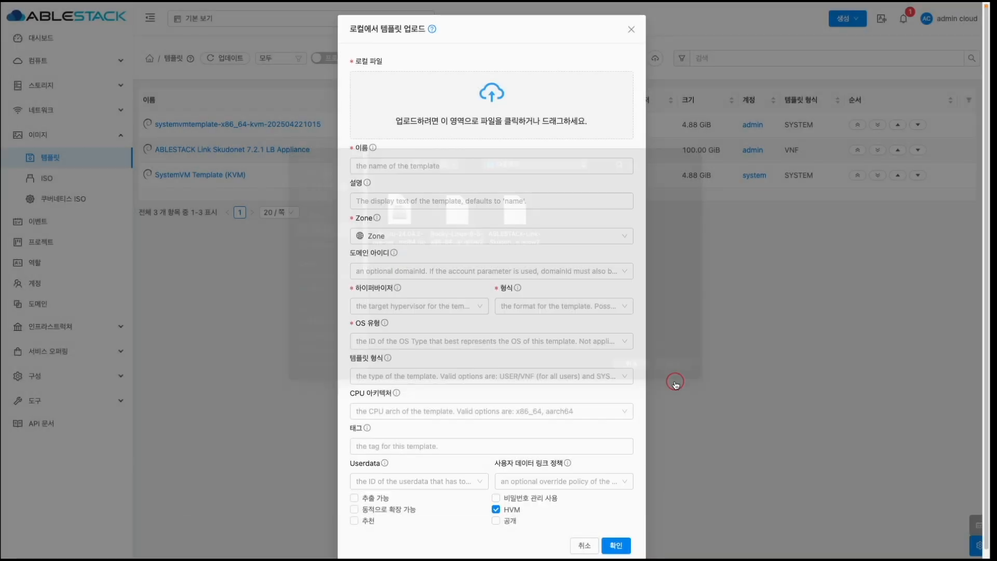
- Fill in the template name and description with KVM, QCOW2 format and scsi root controller
{"action": "left_click", "coordinate": [468, 206]}
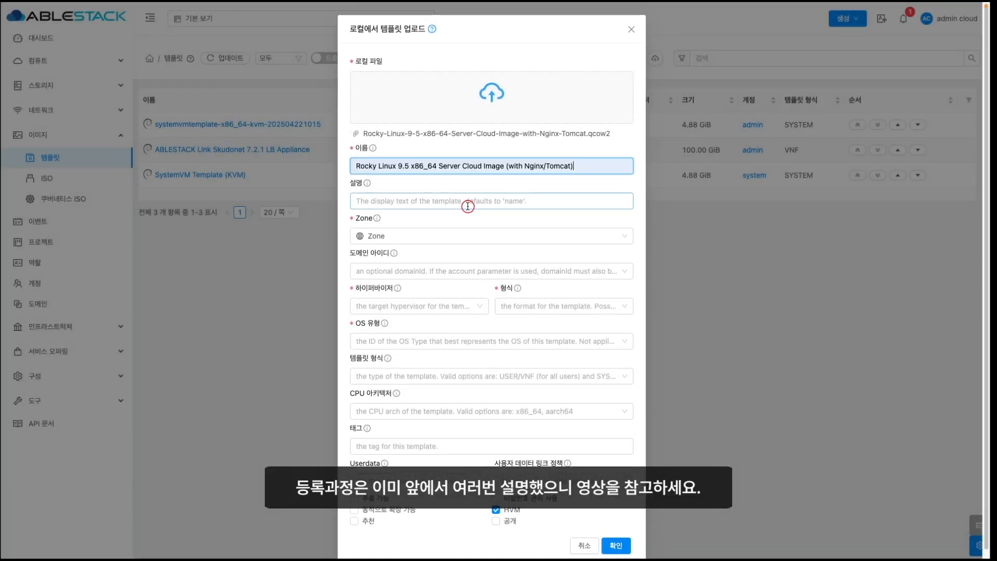
{"action": "left_click", "coordinate": [468, 206]}
{"action": "left_click", "coordinate": [418, 306]}
{"action": "left_click", "coordinate": [410, 323]}
{"action": "left_click", "coordinate": [527, 304]}
{"action": "left_click", "coordinate": [514, 322]}
{"action": "left_click", "coordinate": [406, 372]}
{"action": "left_click", "coordinate": [395, 446]}
- Set OS type Rocky Linux 9, template type USER, dynamically scalable, and start the upload
{"action": "scroll", "coordinate": [395, 395], "scroll_direction": "down", "scroll_amount": 1}
{"action": "left_click", "coordinate": [389, 388]}
{"action": "type", "text": "Rocky"}
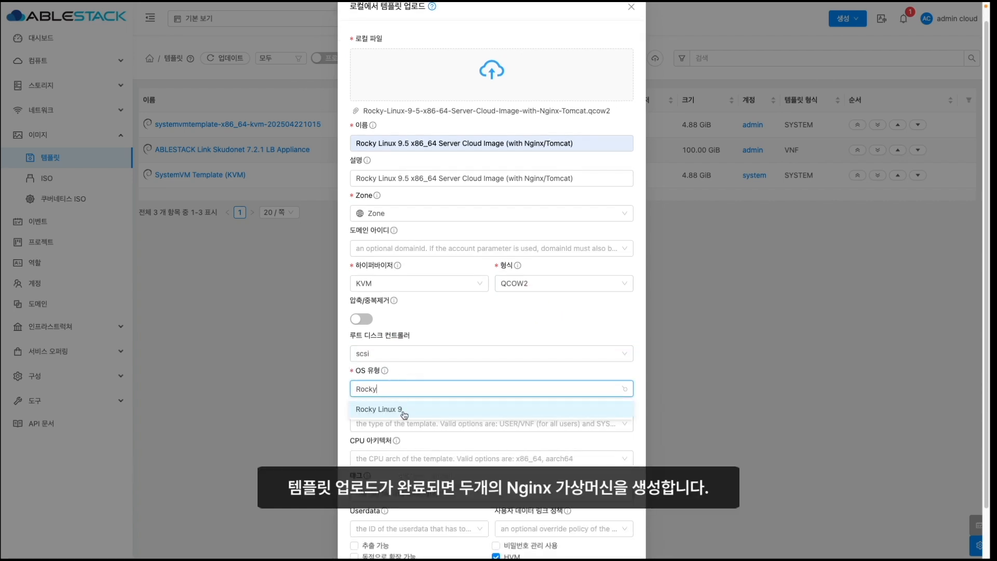
{"action": "left_click", "coordinate": [404, 414]}
{"action": "left_click", "coordinate": [405, 423]}
{"action": "left_click", "coordinate": [390, 444]}
{"action": "scroll", "coordinate": [390, 445], "scroll_direction": "down", "scroll_amount": 3}
{"action": "left_click", "coordinate": [373, 503]}
{"action": "left_click", "coordinate": [616, 538]}
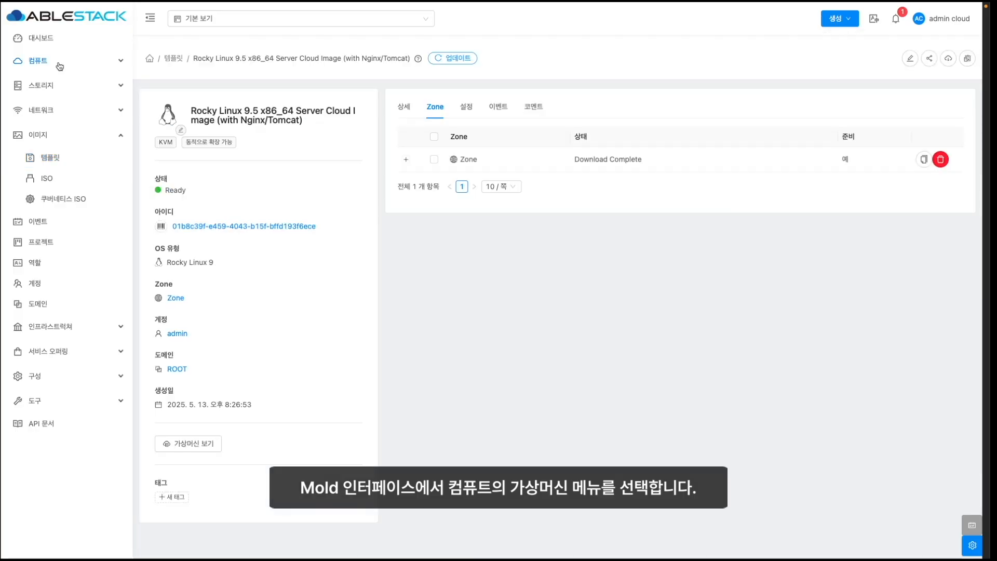
{"action": "left_click", "coordinate": [57, 62]}
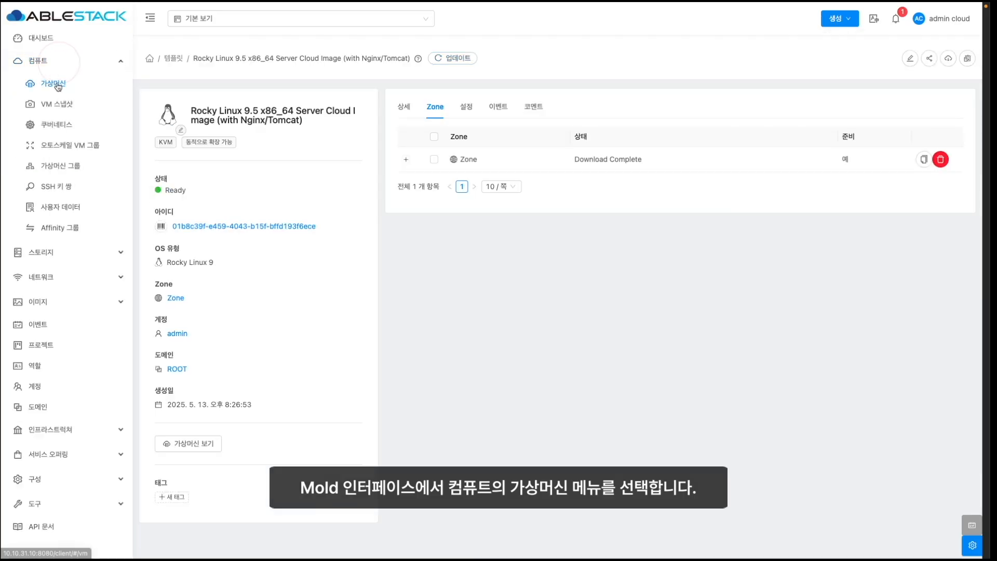
- Begin a new virtual machine with 2 CPU cores and 4 GB memory
{"action": "left_click", "coordinate": [57, 85]}
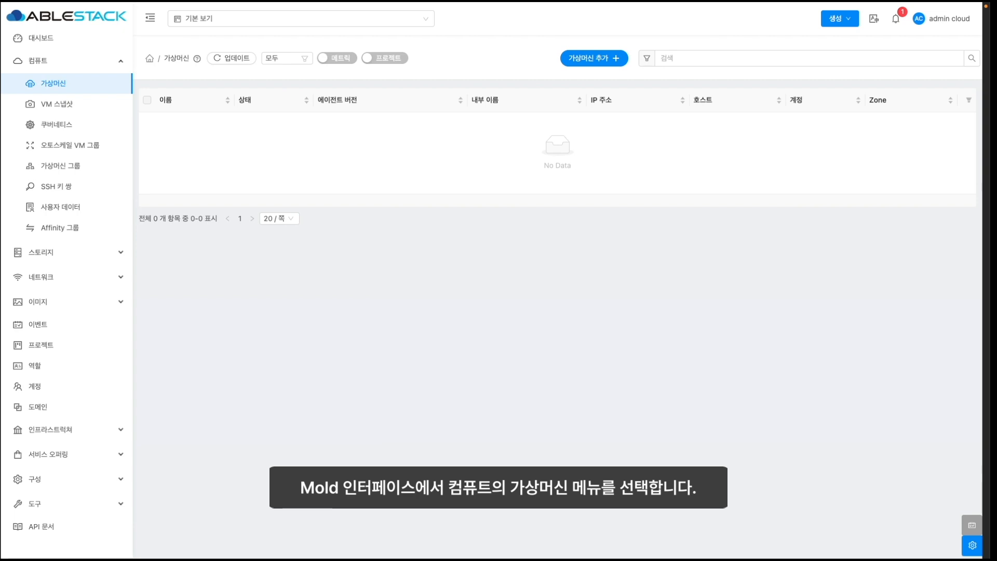
{"action": "left_click", "coordinate": [589, 62]}
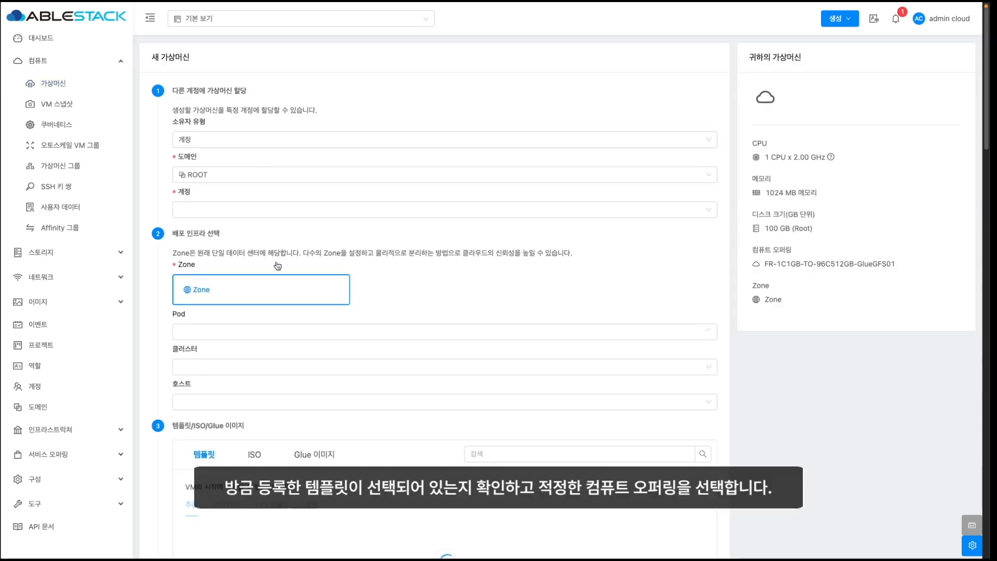
{"action": "scroll", "coordinate": [292, 373], "scroll_direction": "down", "scroll_amount": 4}
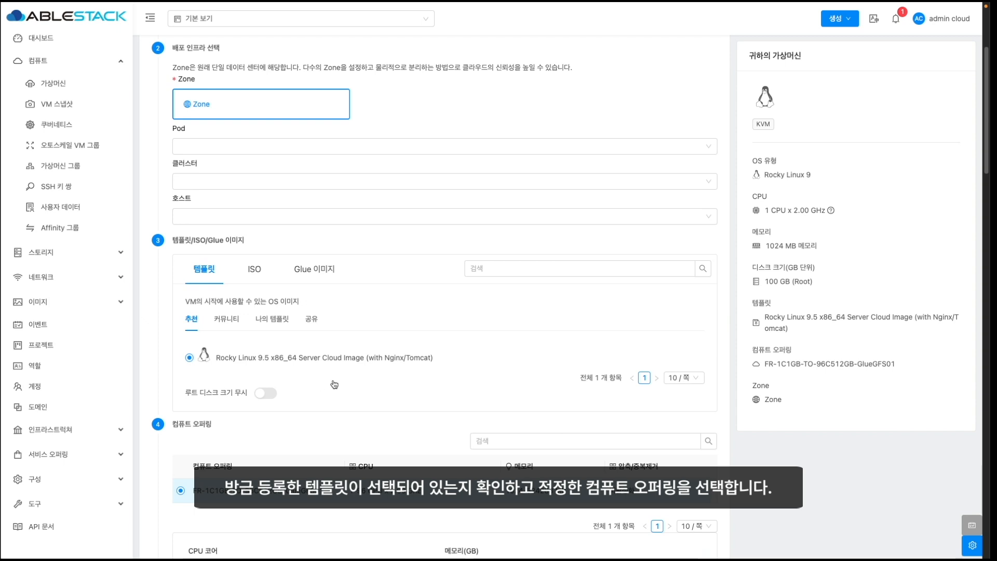
{"action": "scroll", "coordinate": [334, 384], "scroll_direction": "down", "scroll_amount": 3}
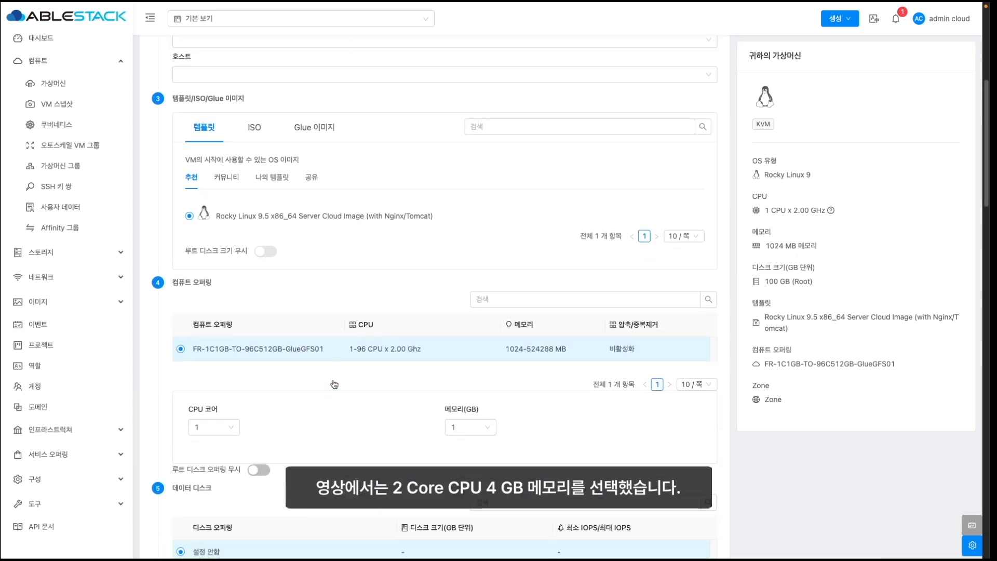
{"action": "left_click", "coordinate": [231, 392]}
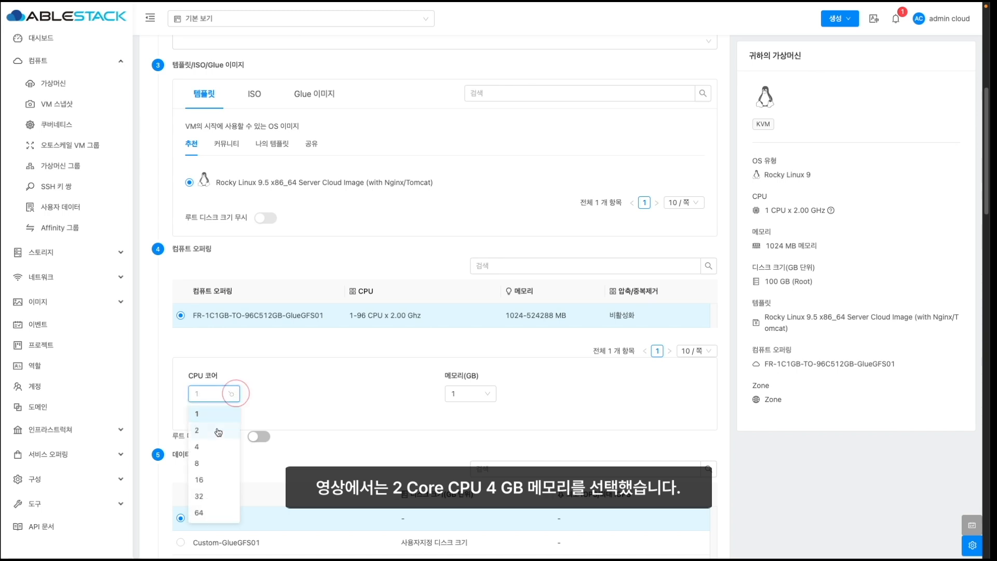
{"action": "left_click", "coordinate": [218, 431]}
{"action": "left_click", "coordinate": [459, 395]}
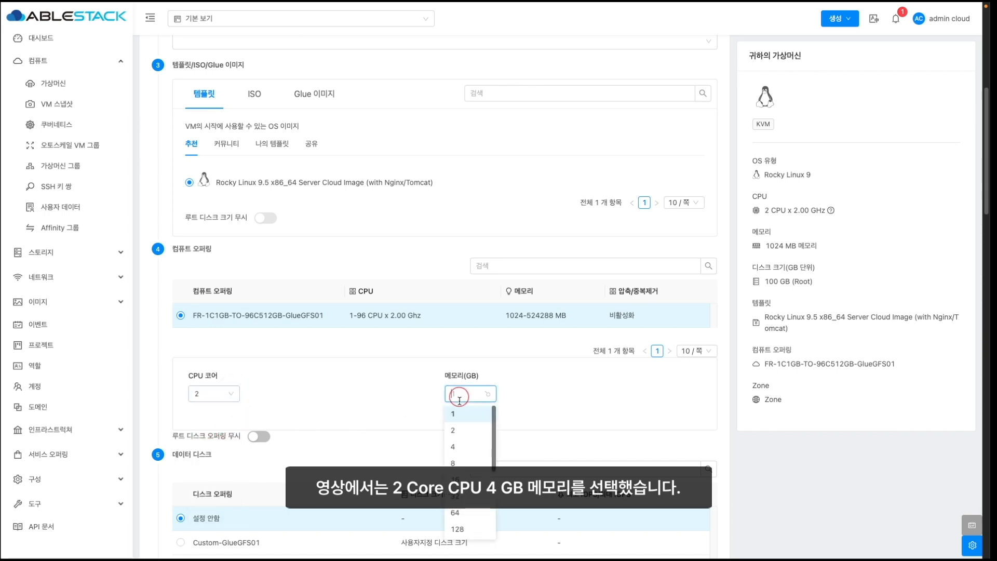
{"action": "left_click", "coordinate": [469, 455]}
- Attach the VM to WEB-10-10-31-x with fixed IP 10.10.31.211
{"action": "scroll", "coordinate": [372, 446], "scroll_direction": "down", "scroll_amount": 3}
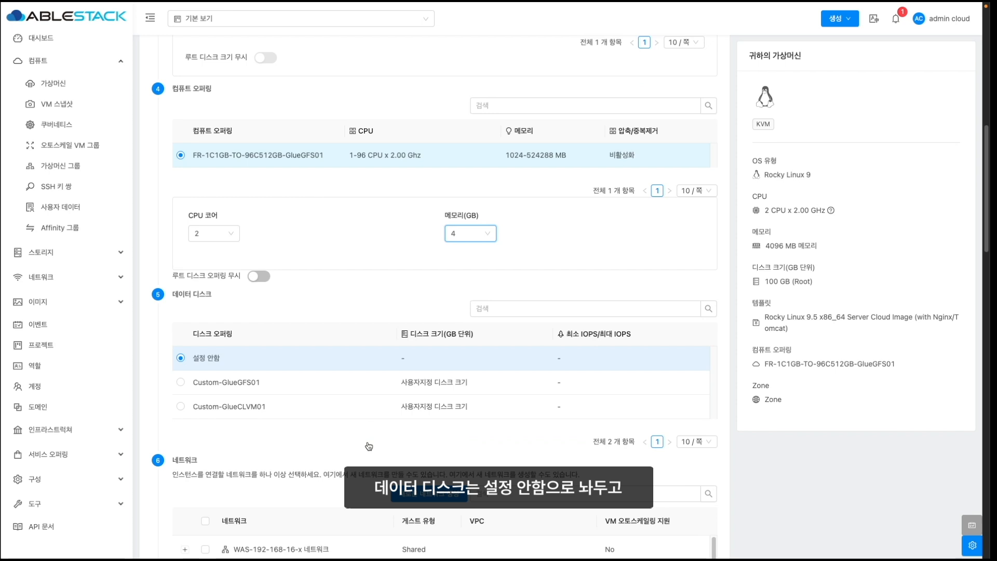
{"action": "scroll", "coordinate": [286, 422], "scroll_direction": "down", "scroll_amount": 4}
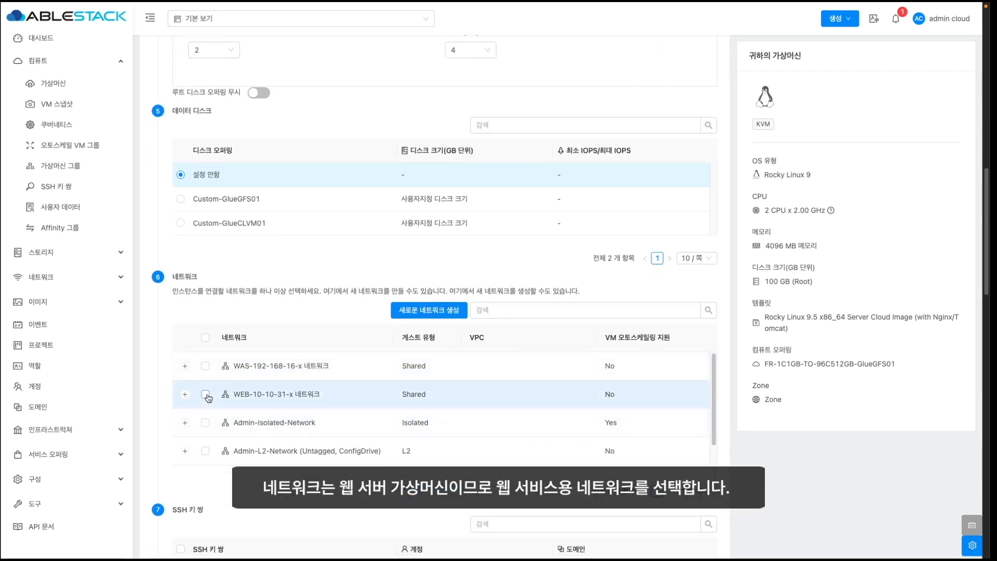
{"action": "left_click", "coordinate": [206, 394]}
{"action": "scroll", "coordinate": [208, 400], "scroll_direction": "down", "scroll_amount": 2}
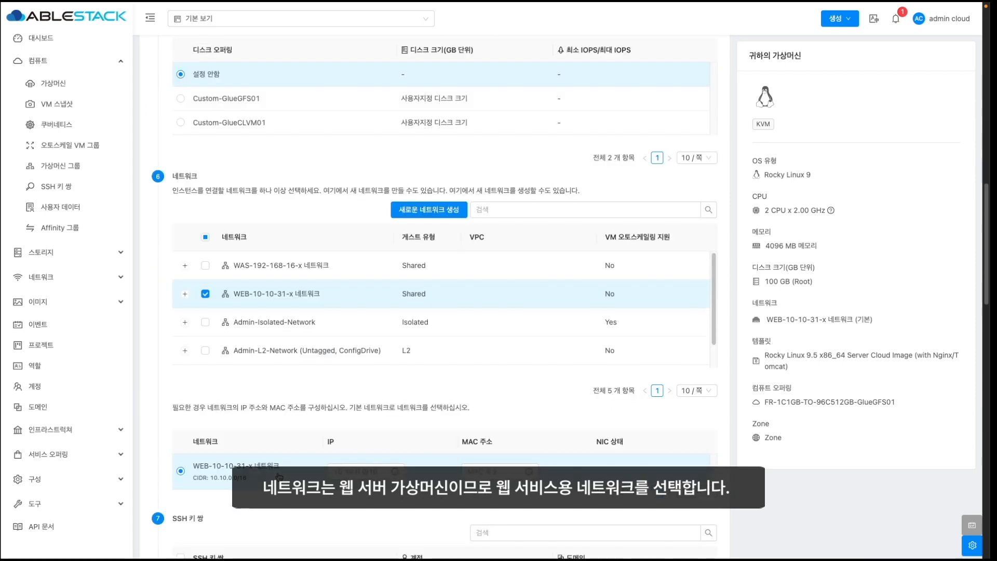
{"action": "left_click", "coordinate": [333, 470]}
{"action": "type", "text": "10.10.31.211"}
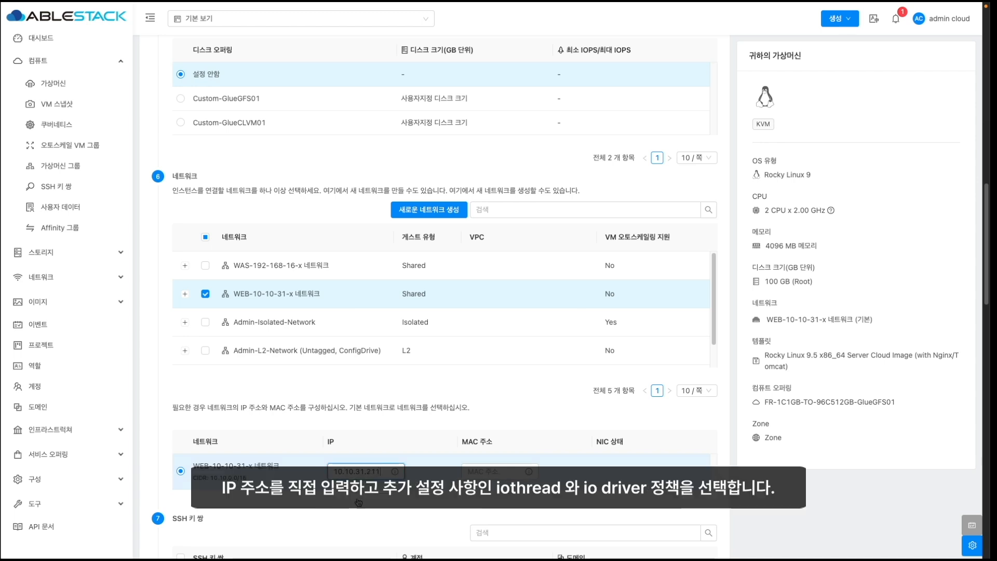
- Enable IOThreads and set the IO driver policy to io_uring
{"action": "scroll", "coordinate": [358, 502], "scroll_direction": "down", "scroll_amount": 10}
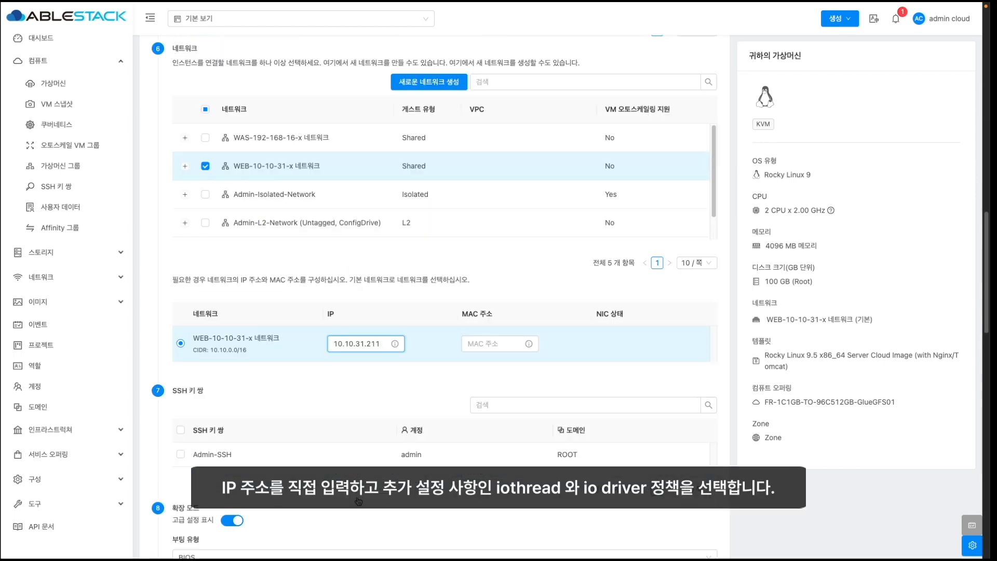
{"action": "left_click", "coordinate": [183, 422]}
{"action": "left_click", "coordinate": [215, 463]}
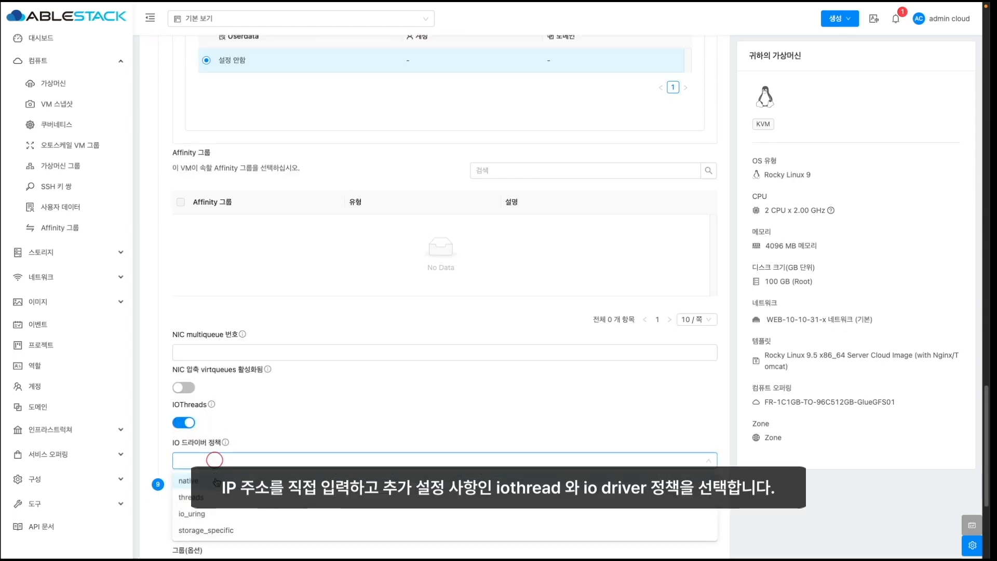
{"action": "left_click", "coordinate": [206, 512]}
- Name the VM WEB-10-10-31-211 and start it while keeping the creation form
{"action": "scroll", "coordinate": [151, 510], "scroll_direction": "down", "scroll_amount": 2}
{"action": "left_click", "coordinate": [208, 414]}
{"action": "type", "text": "WEB-10-10-31-211"}
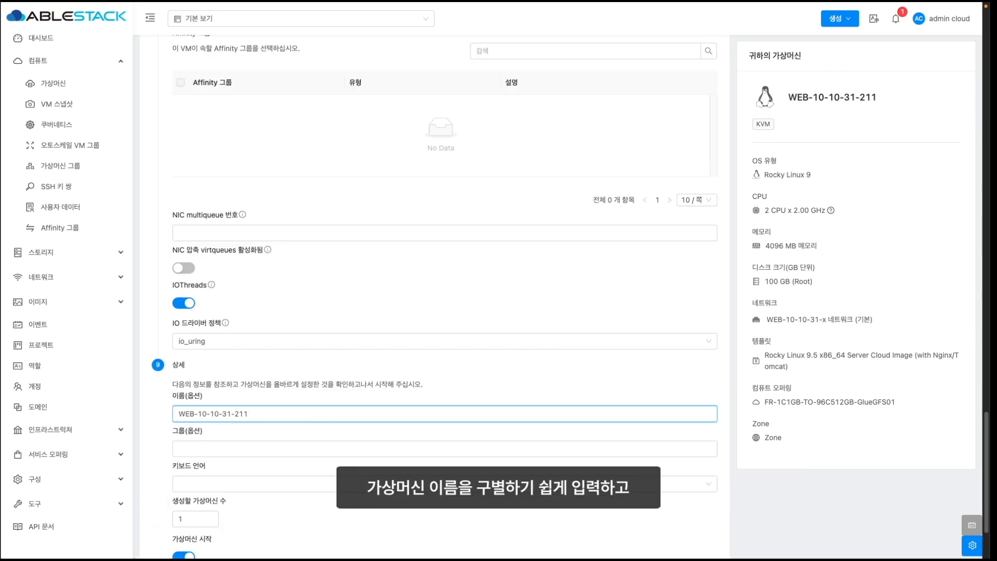
{"action": "scroll", "coordinate": [347, 527], "scroll_direction": "down", "scroll_amount": 3}
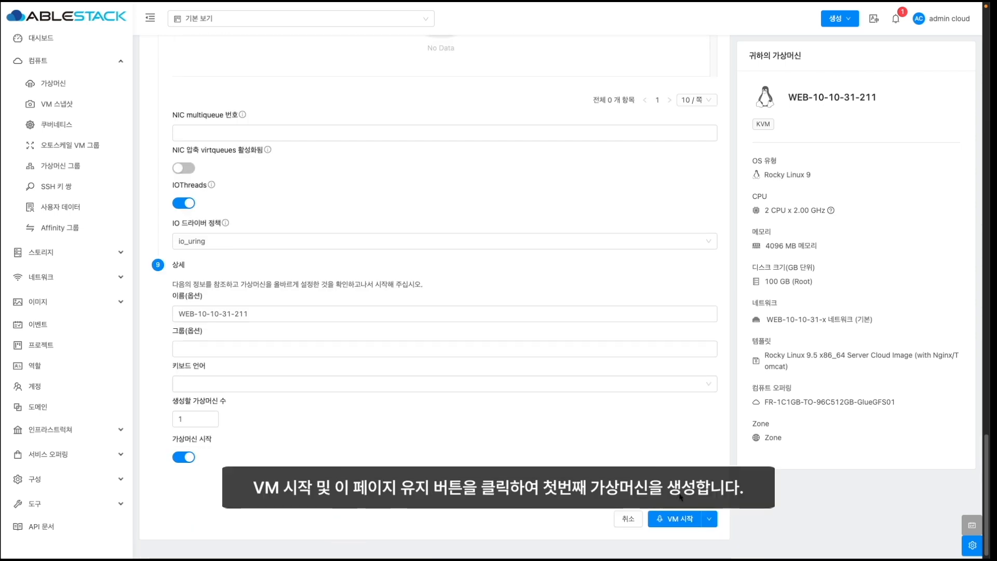
{"action": "left_click", "coordinate": [707, 515]}
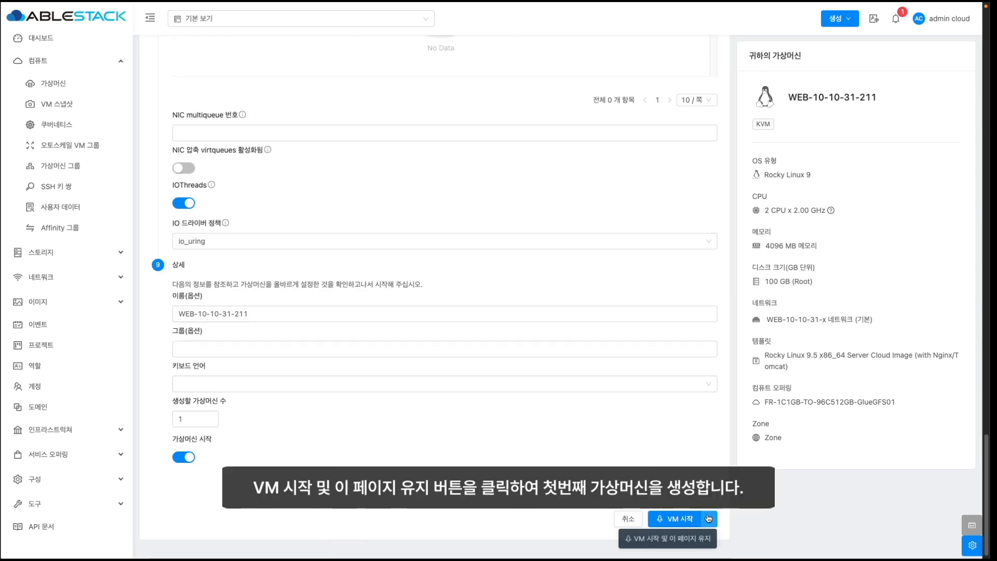
{"action": "left_click", "coordinate": [678, 539]}
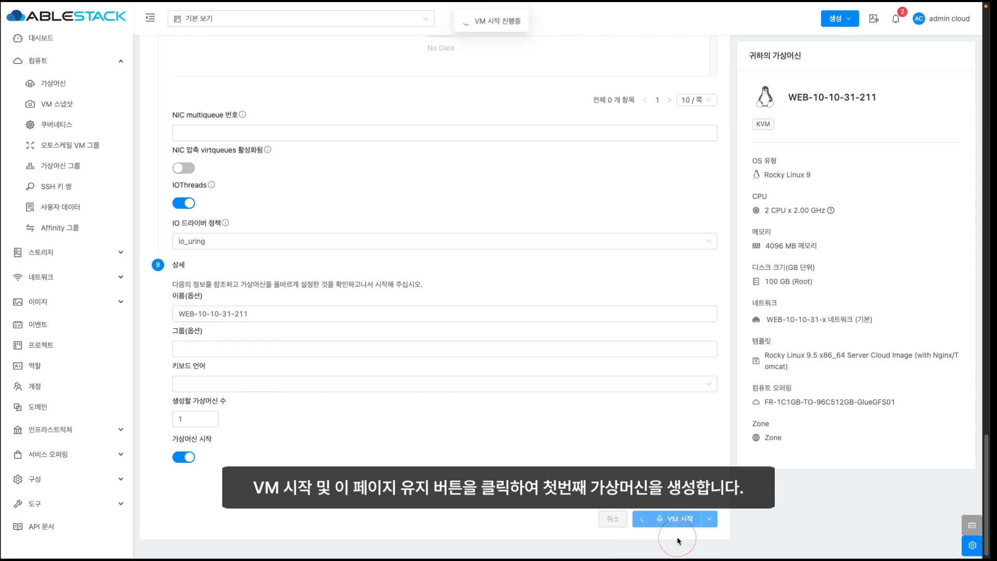
- Change the name to WEB-10-10-31-212 and IP to 10.10.31.212, then create and start it
{"action": "left_click", "coordinate": [267, 313]}
{"action": "key", "text": "BackSpace"}
{"action": "type", "text": "2"}
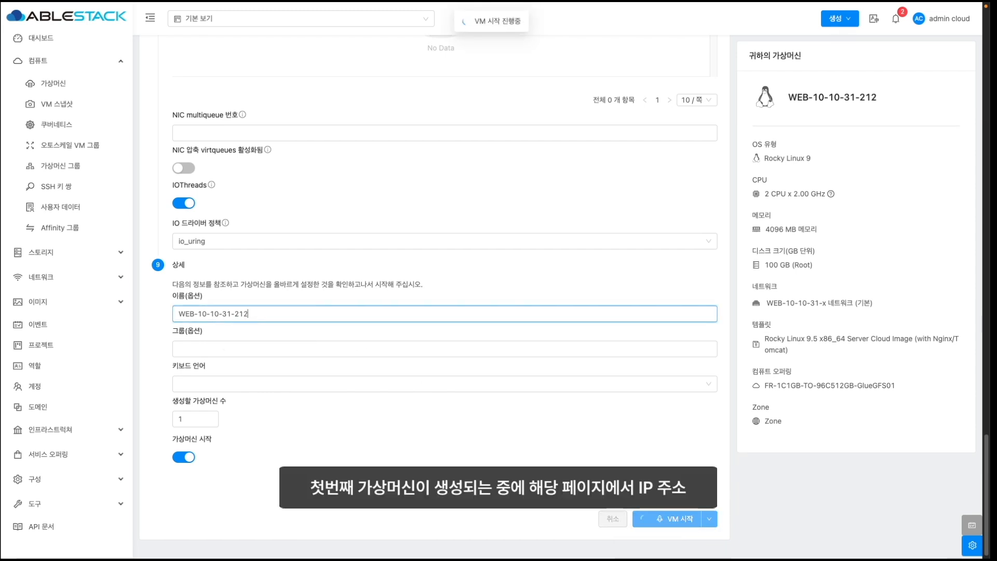
{"action": "scroll", "coordinate": [339, 390], "scroll_direction": "up", "scroll_amount": 3}
{"action": "scroll", "coordinate": [338, 390], "scroll_direction": "up", "scroll_amount": 12}
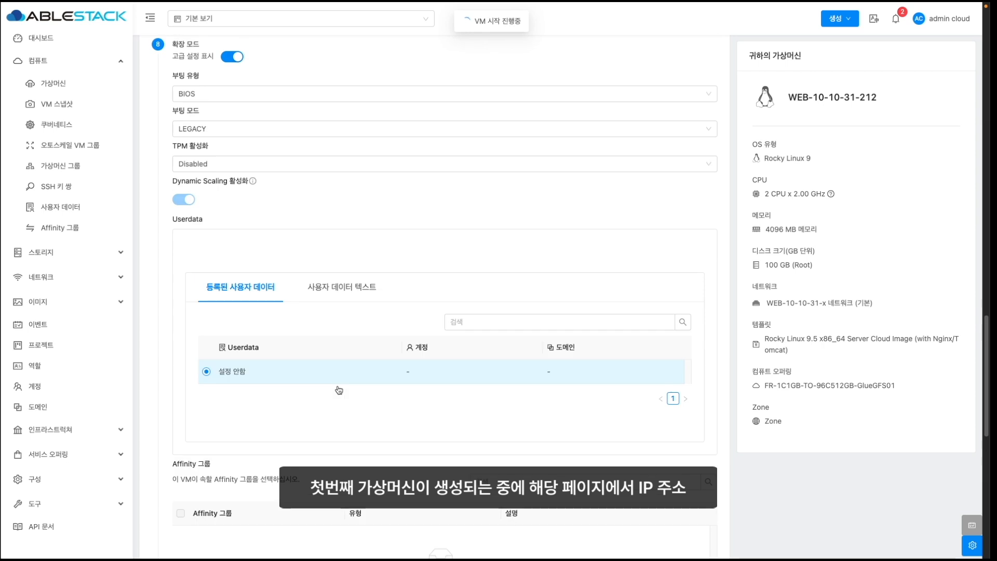
{"action": "scroll", "coordinate": [338, 390], "scroll_direction": "up", "scroll_amount": 4}
{"action": "left_click", "coordinate": [386, 205]}
{"action": "key", "text": "BackSpace"}
{"action": "type", "text": "212"}
{"action": "scroll", "coordinate": [399, 214], "scroll_direction": "down", "scroll_amount": 15}
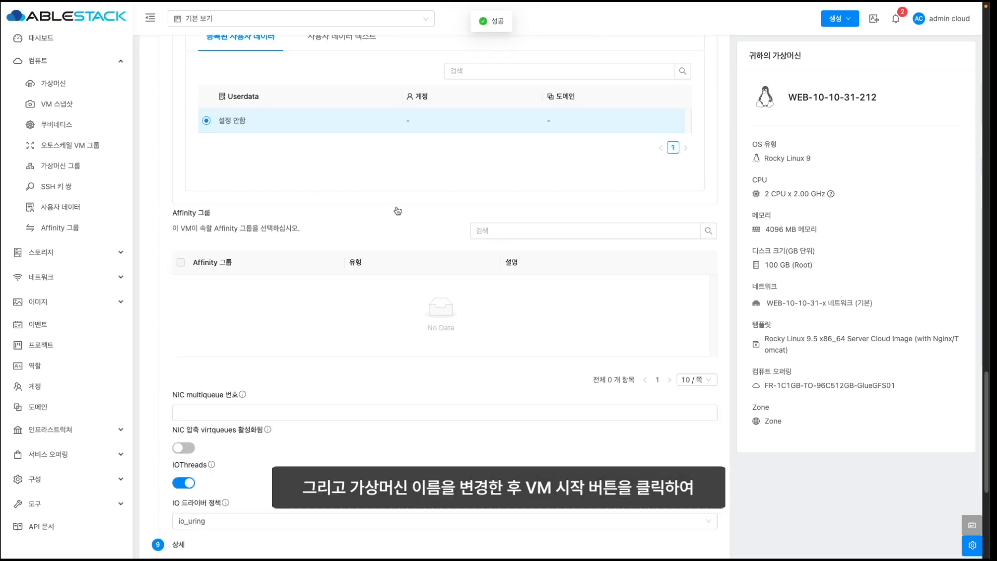
{"action": "left_click", "coordinate": [679, 519]}
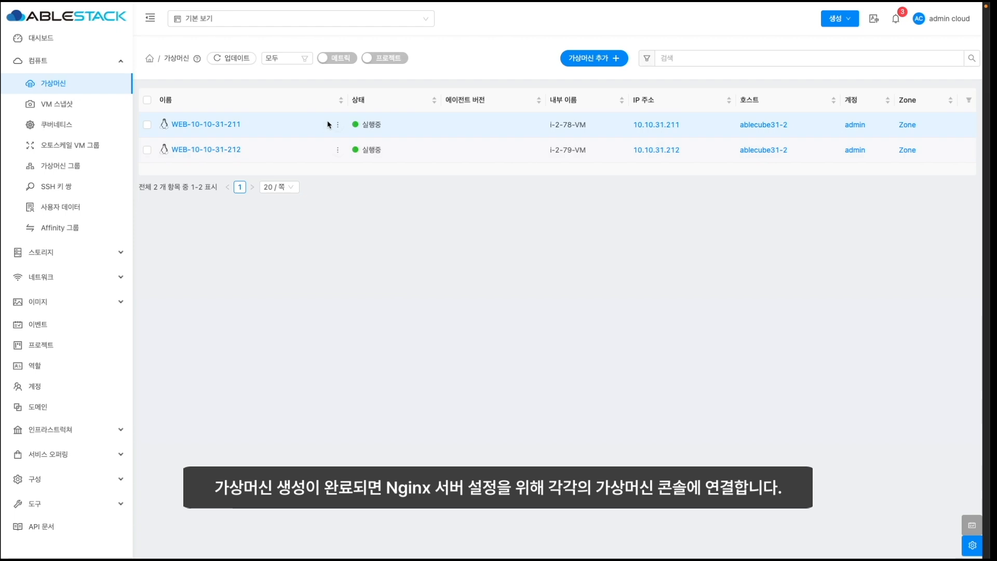
- Open the consoles of WEB-10-10-31-211 and WEB-10-10-31-212, bringing 211 to the front
{"action": "mouse_move", "coordinate": [337, 124]}
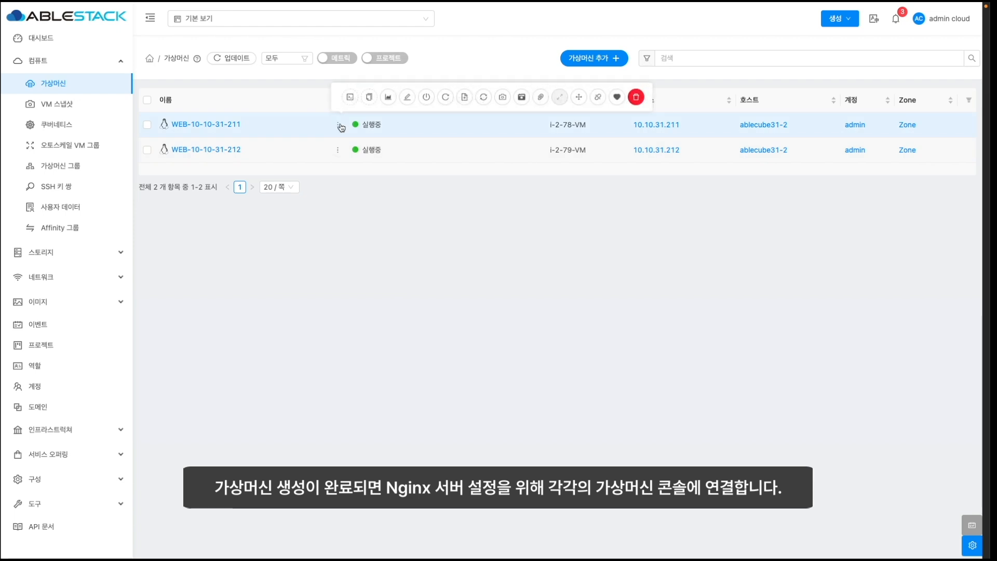
{"action": "left_click", "coordinate": [351, 99]}
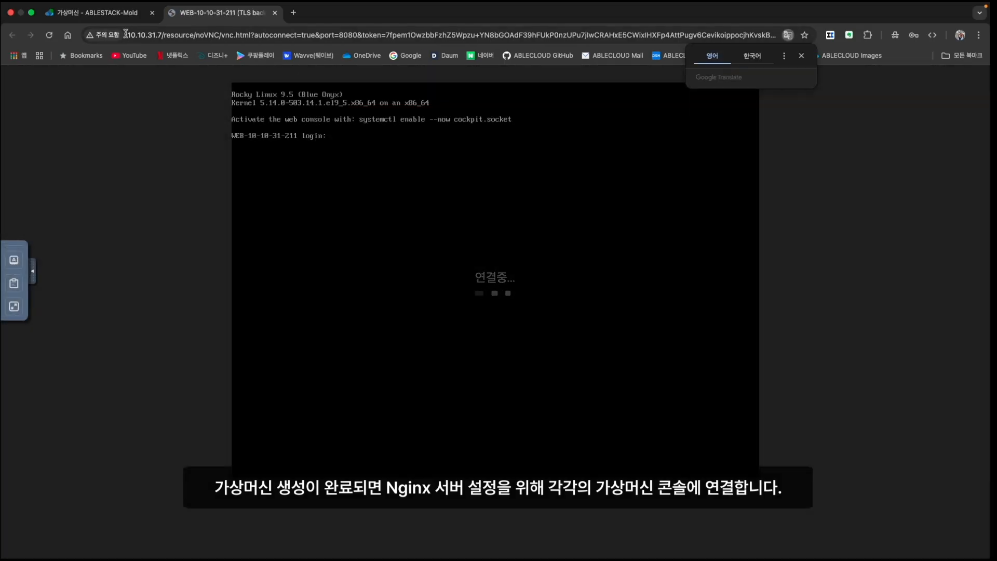
{"action": "left_click", "coordinate": [98, 12]}
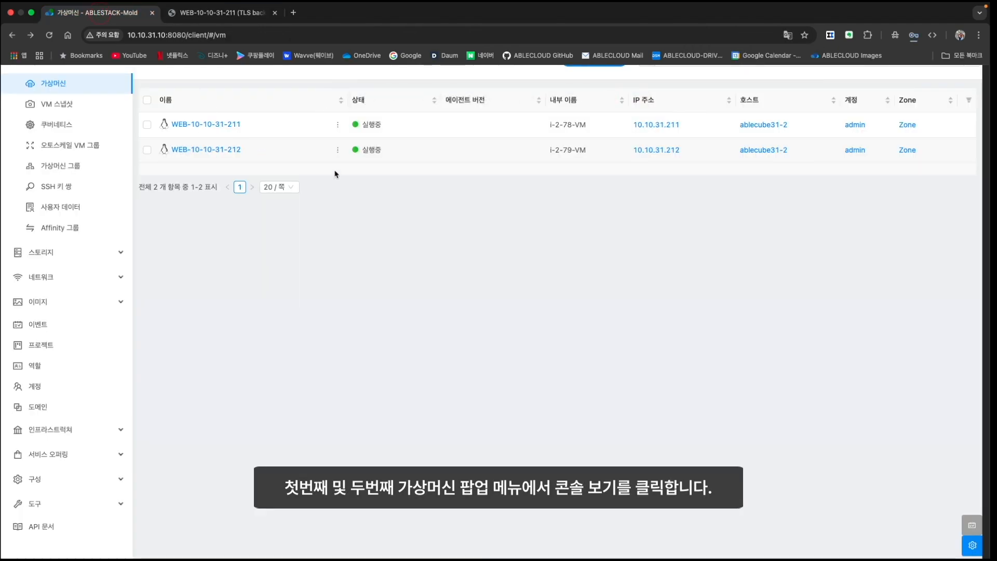
{"action": "left_click", "coordinate": [353, 122]}
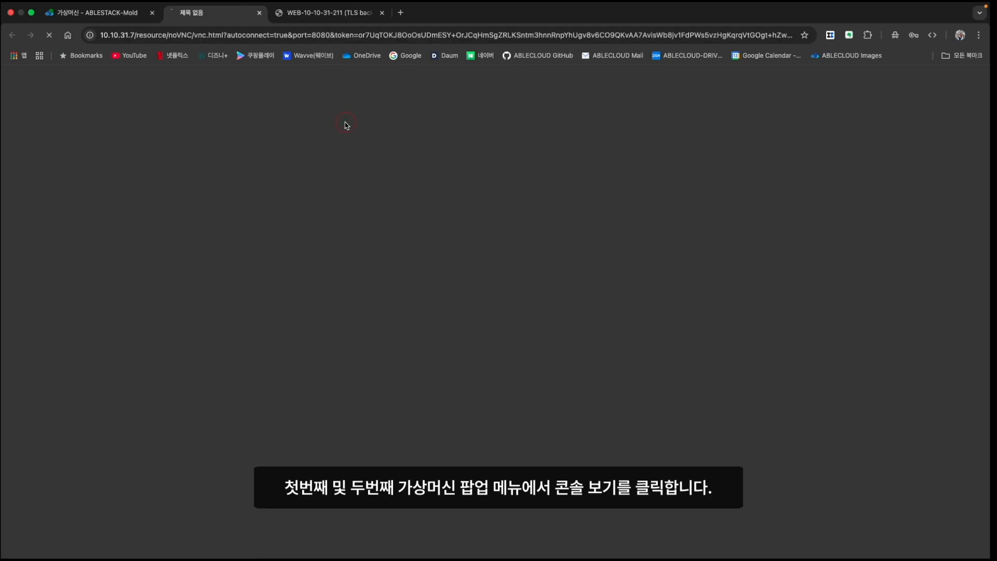
{"action": "left_click_drag", "start_coordinate": [340, 12], "coordinate": [250, 30]}
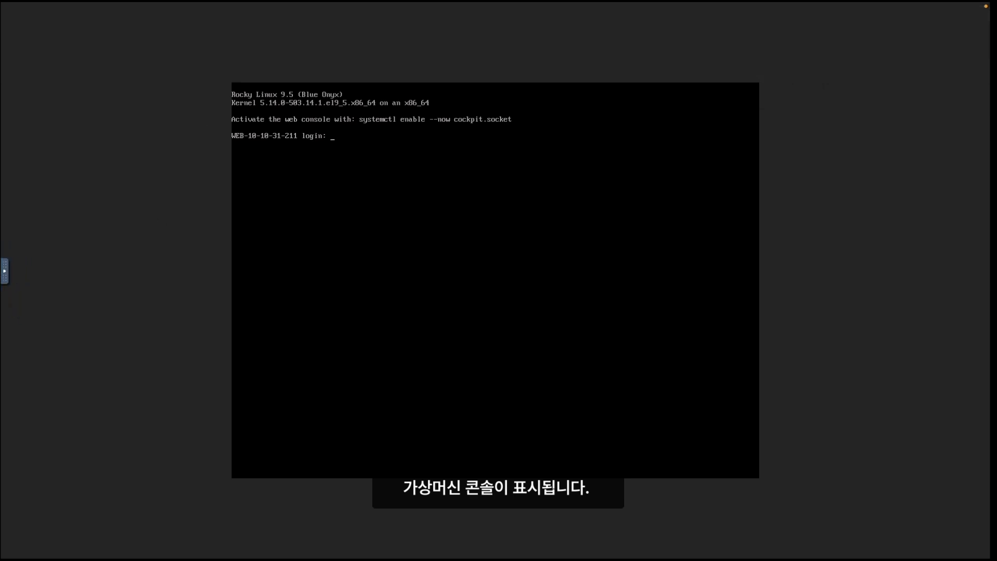
- Log in as root on WEB-10-10-31-211 and install the Nginx RPMs with rpm -ivh *
{"action": "type", "text": "root"}
{"action": "key", "text": "Return"}
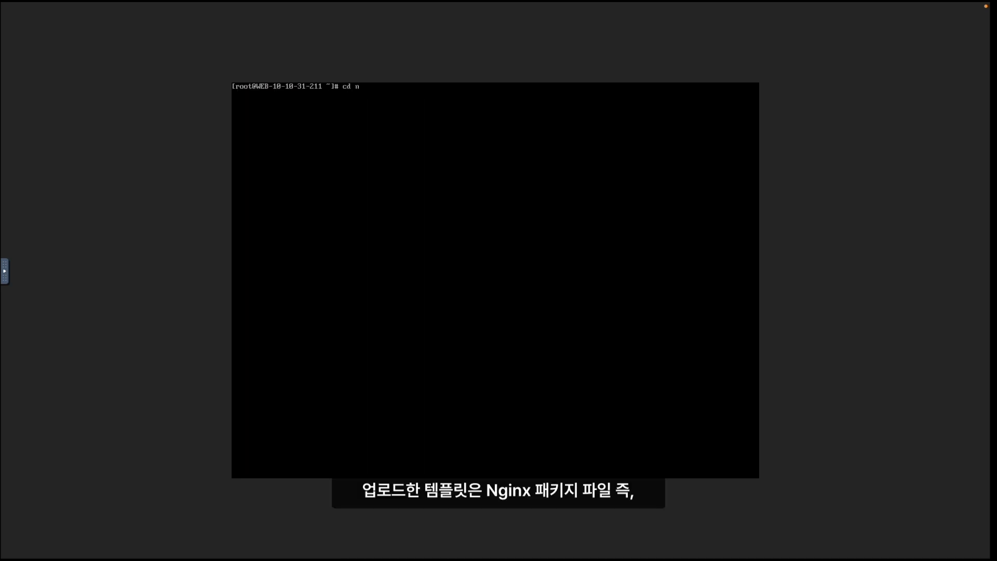
{"action": "key", "text": "Return"}
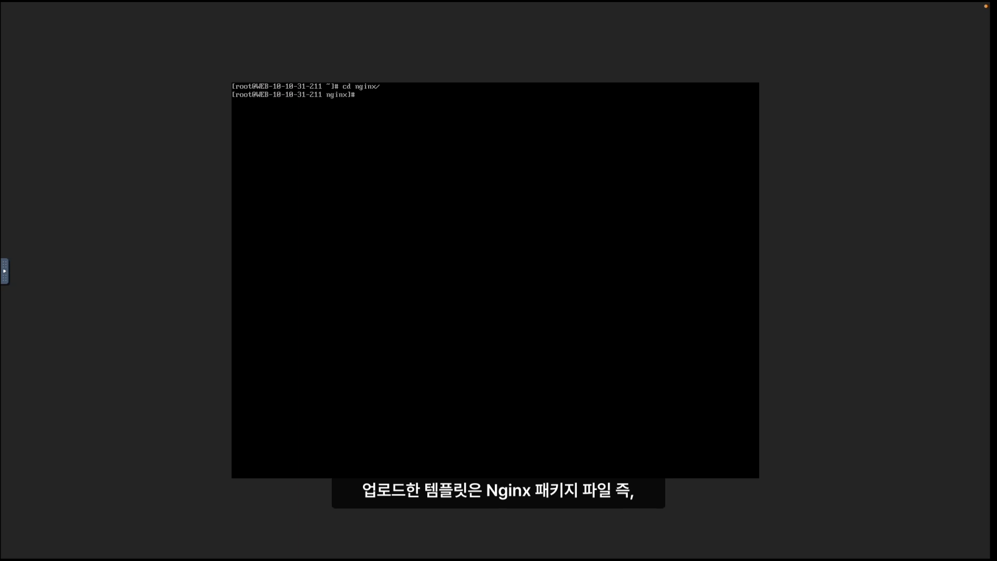
{"action": "type", "text": "rpm -"}
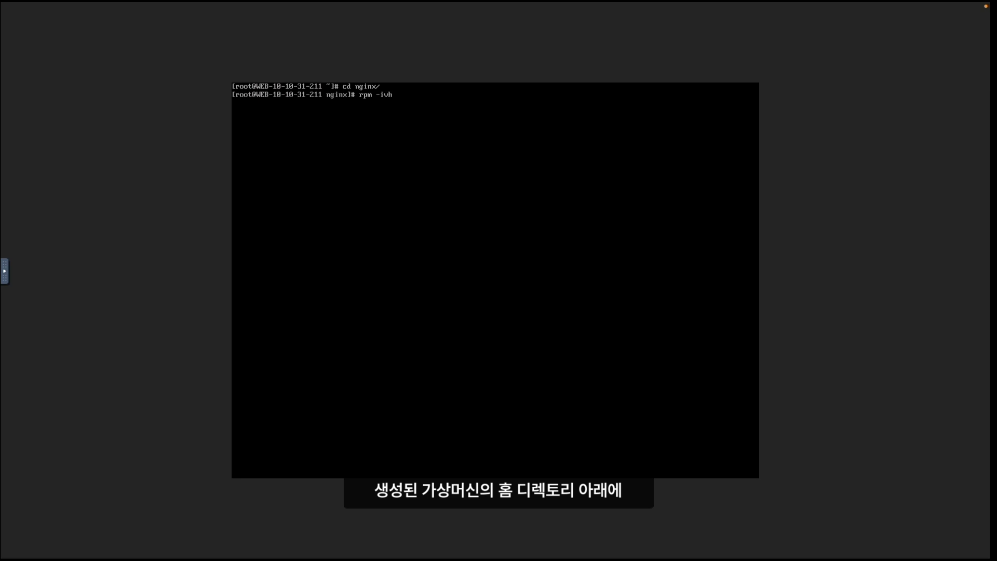
{"action": "type", "text": "ivh"}
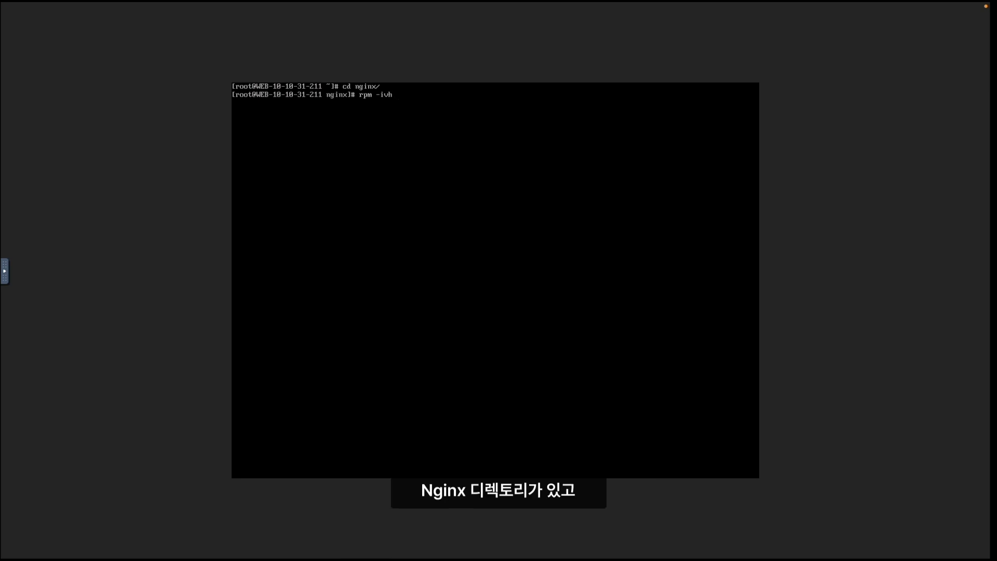
{"action": "type", "text": " *"}
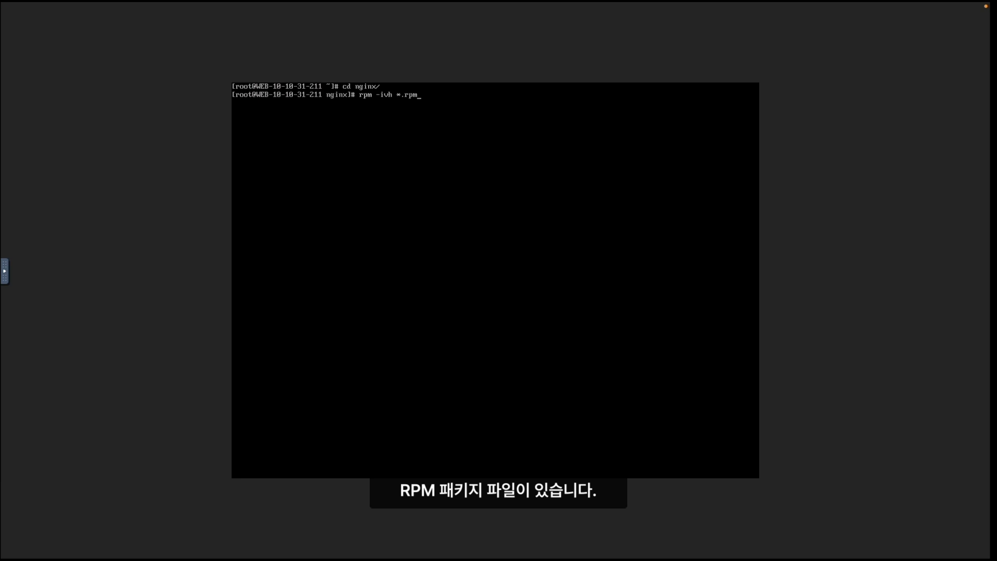
{"action": "key", "text": "Return"}
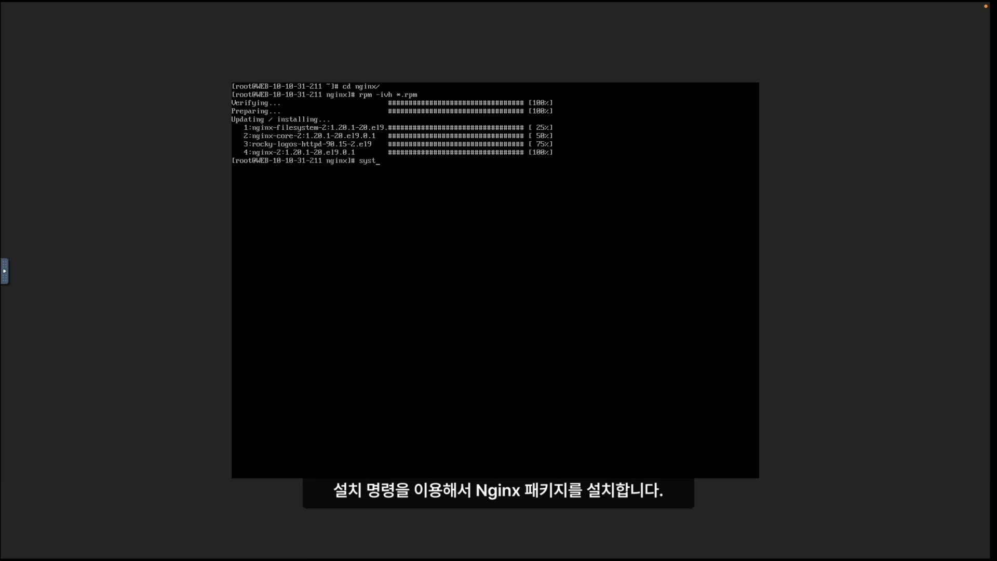
- Enable and start Nginx with systemctl enable --now nginx, then check its status
{"action": "type", "text": "systemctl s"}
{"action": "key", "text": "BackSpace"}
{"action": "type", "text": "enable --now nginx"}
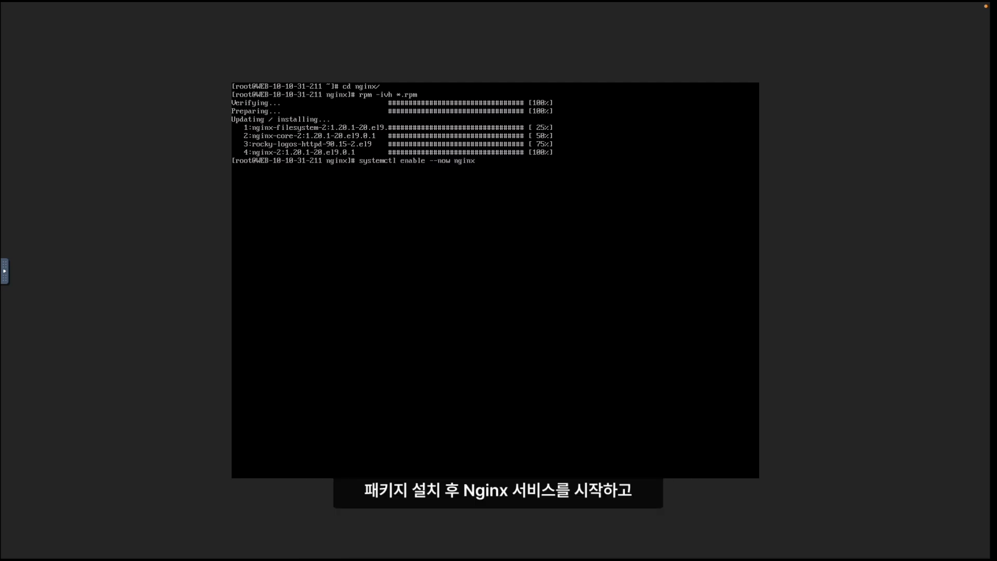
{"action": "key", "text": "Return"}
{"action": "type", "text": "systemctl status nginx"}
{"action": "key", "text": "Return"}
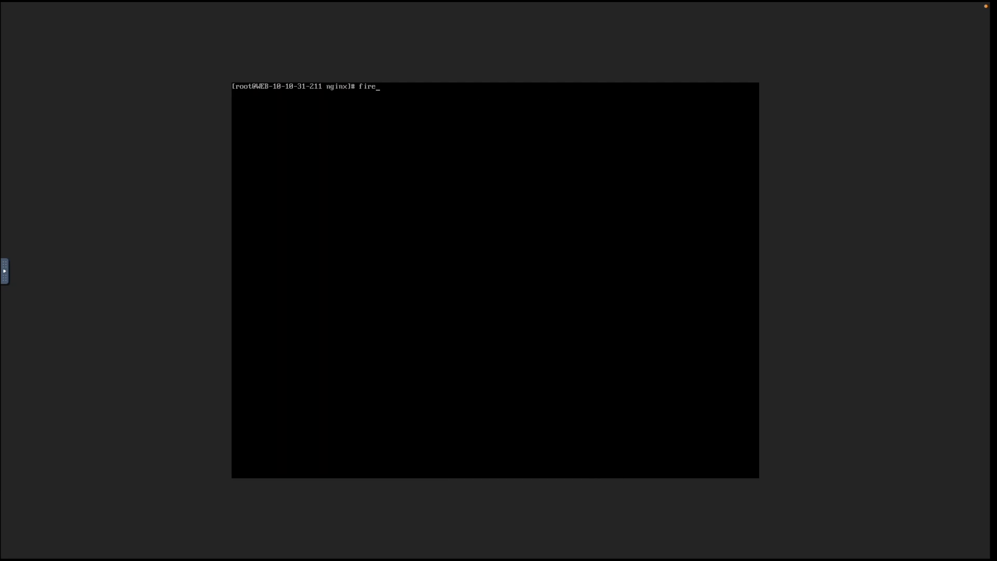
- Permanently allow http through the firewall and test the local page
{"action": "type", "text": "all-cmd --permanent"}
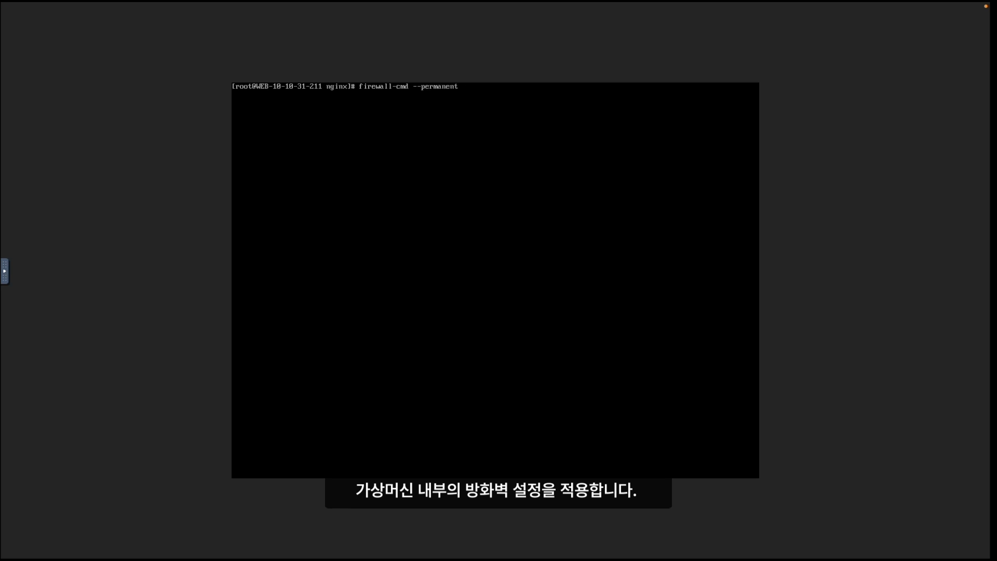
{"action": "type", "text": " --add-ser"}
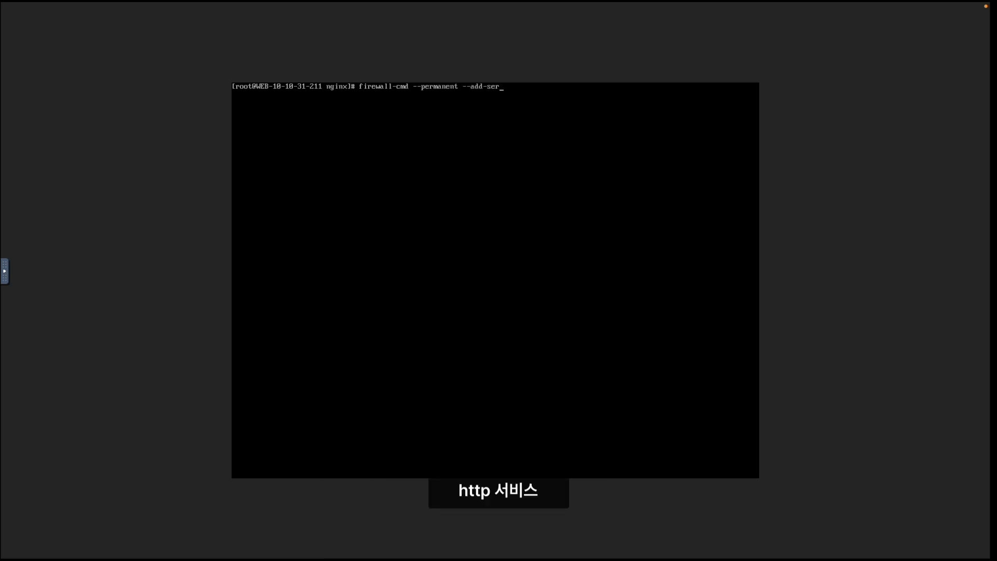
{"action": "type", "text": "vice=http"}
{"action": "key", "text": "Return"}
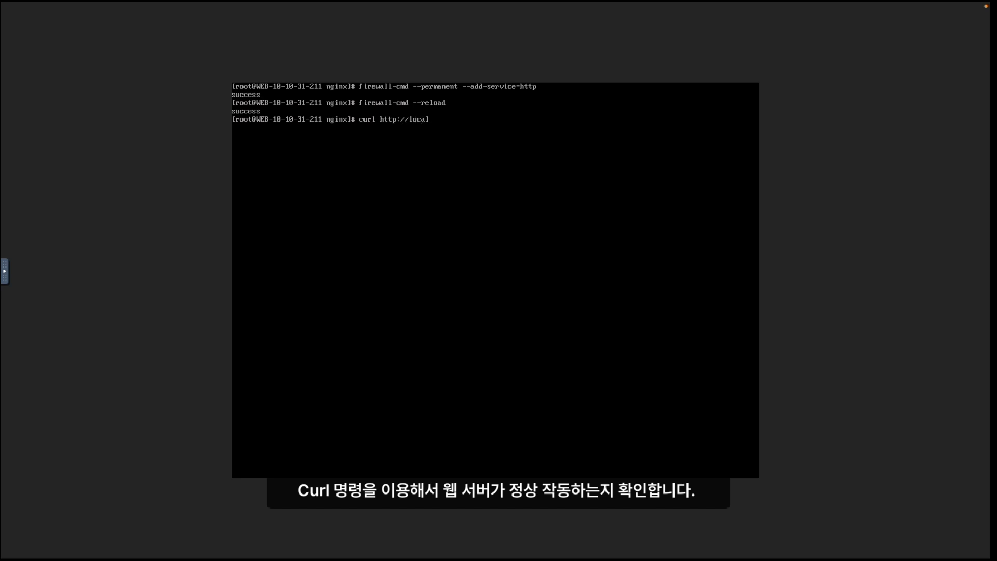
{"action": "key", "text": "Return"}
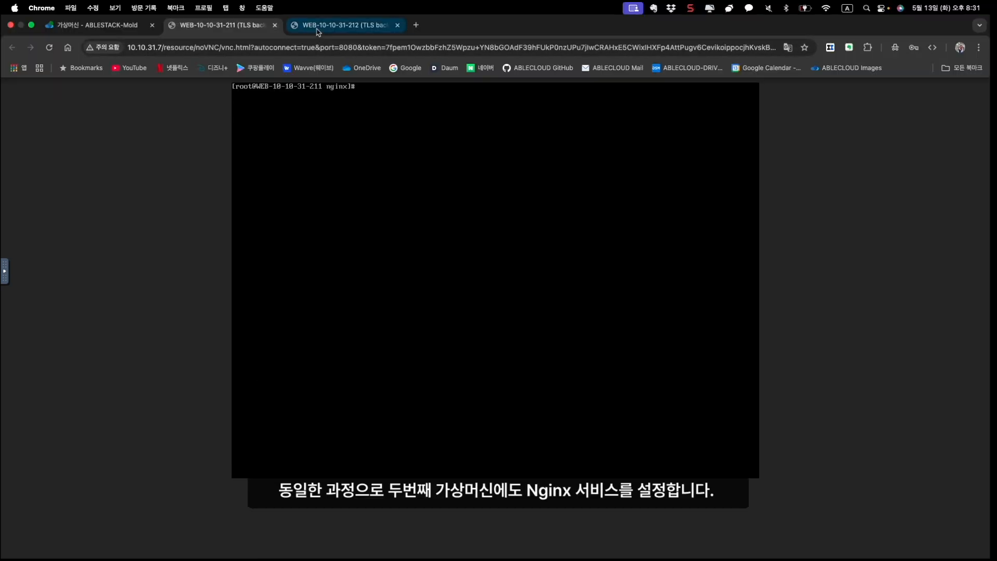
- Log in as root on the full-screen WEB-10-10-31-212 console and enter the nginx folder
{"action": "left_click", "coordinate": [343, 25]}
{"action": "key", "text": "ctrl+super+f"}
{"action": "left_click", "coordinate": [361, 169]}
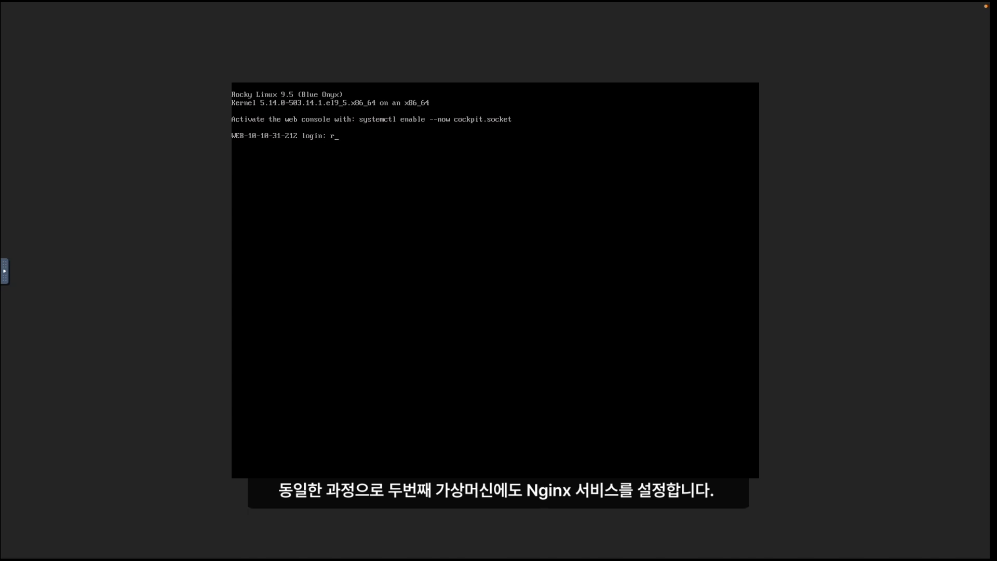
{"action": "type", "text": "root"}
{"action": "key", "text": "Return"}
{"action": "key", "text": "Return"}
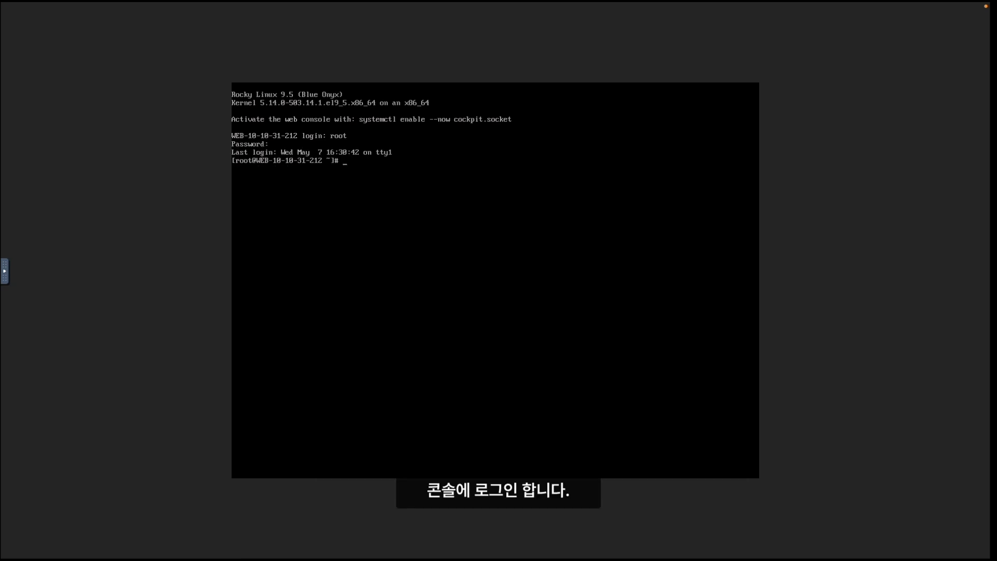
{"action": "type", "text": "cd nginx/"}
{"action": "key", "text": "Return"}
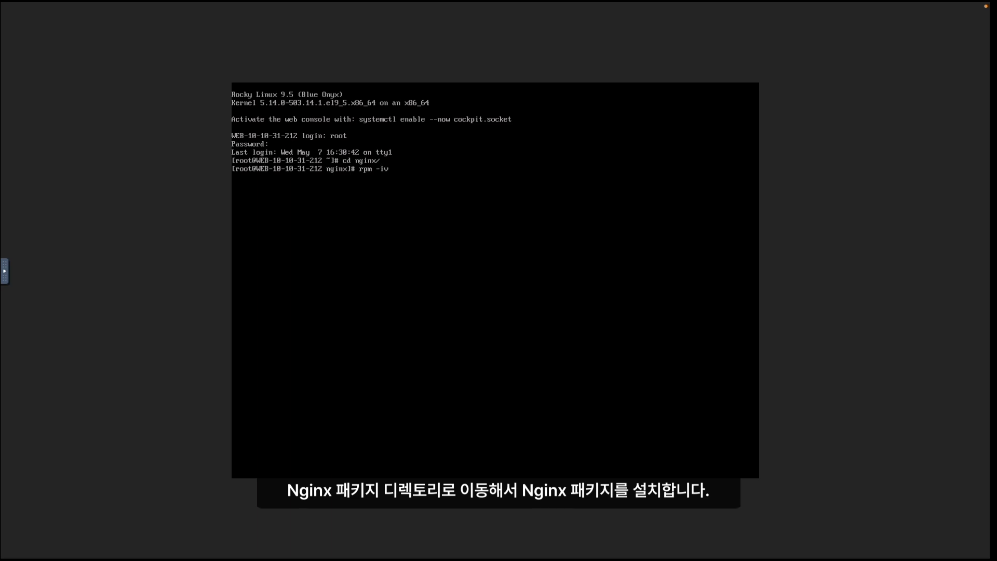
- Install the Nginx packages and run systemctl enable --now nginx
{"action": "key", "text": "Return"}
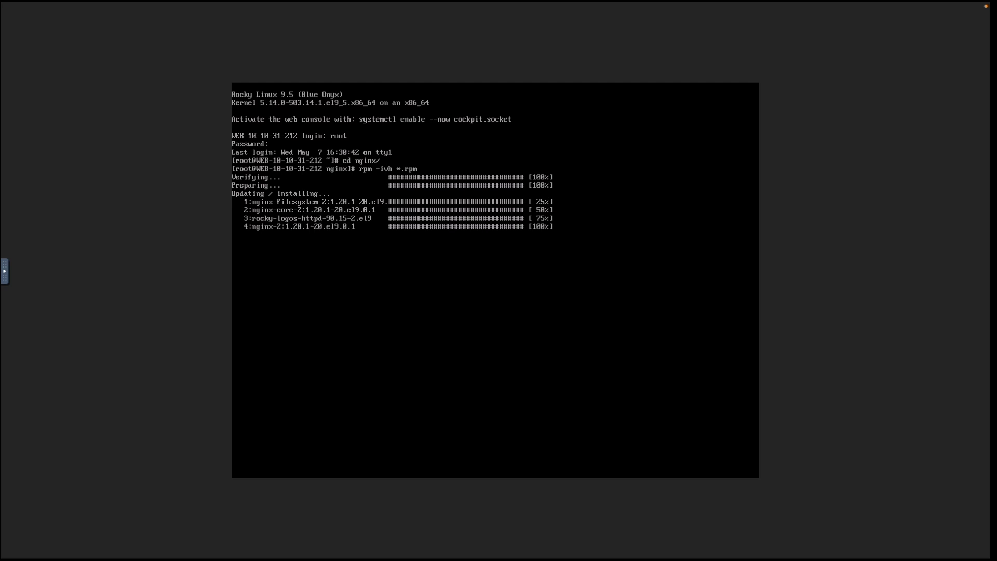
{"action": "type", "text": "systemctl ena"}
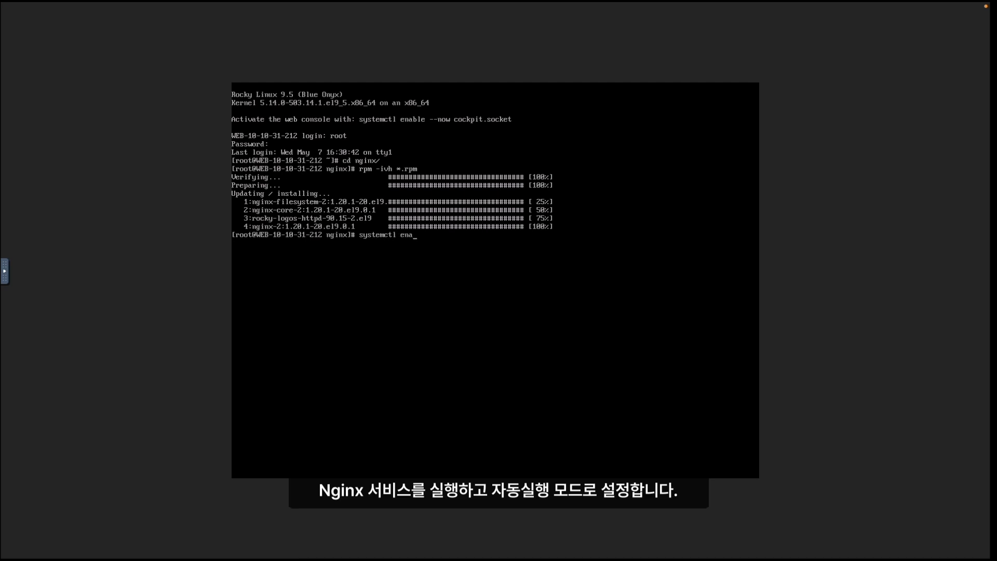
{"action": "type", "text": "ble --now nginx"}
{"action": "key", "text": "Return"}
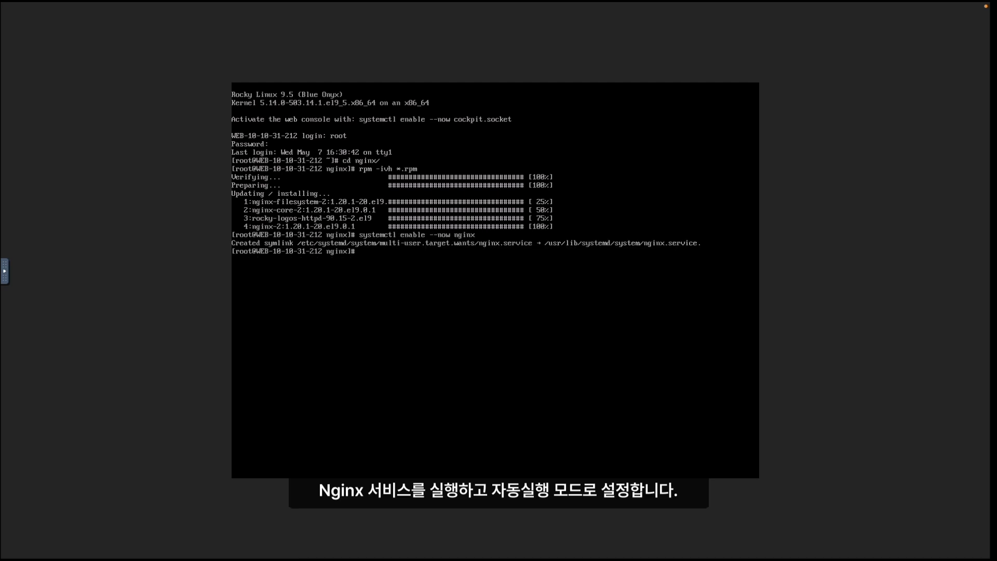
- Run firewall-cmd --permanent --add-service=http and firewall-cmd --reload
{"action": "key", "text": "ctrl+l"}
{"action": "type", "text": "firewall-cmd --permanent --"}
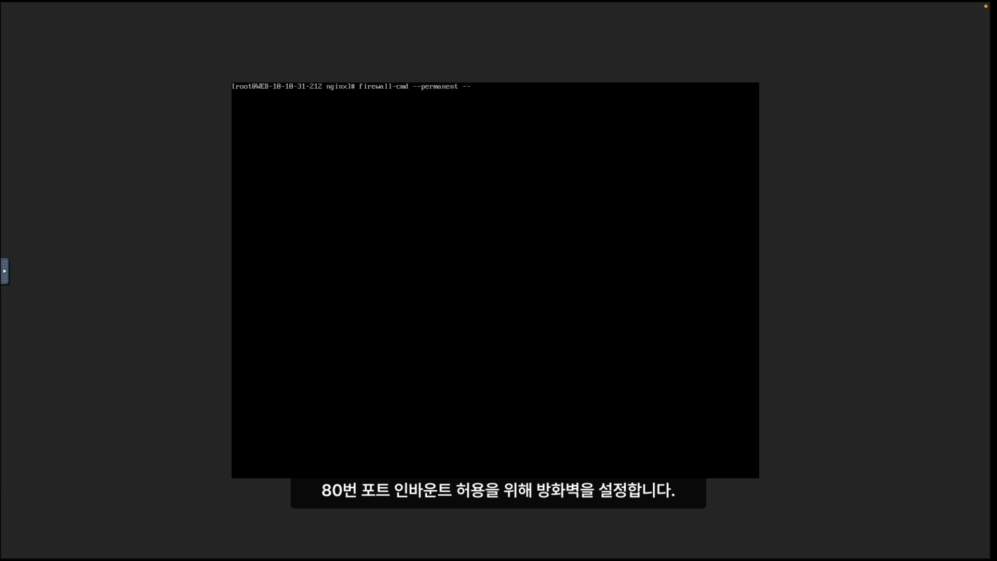
{"action": "type", "text": "add-service=http"}
{"action": "key", "text": "Return"}
{"action": "type", "text": "firewall-"}
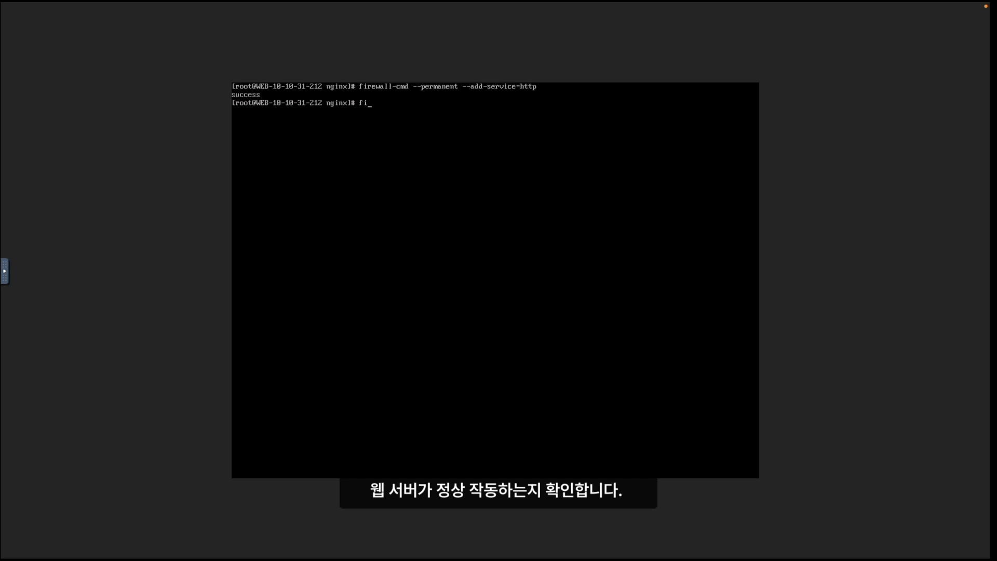
{"action": "type", "text": "cmd --reload"}
{"action": "key", "text": "Return"}
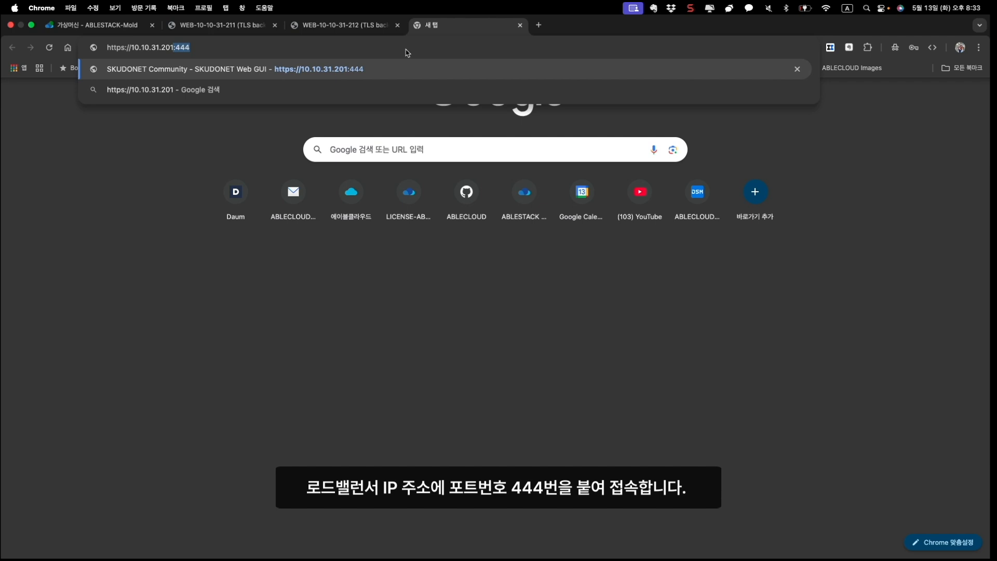
{"action": "key", "text": "Return"}
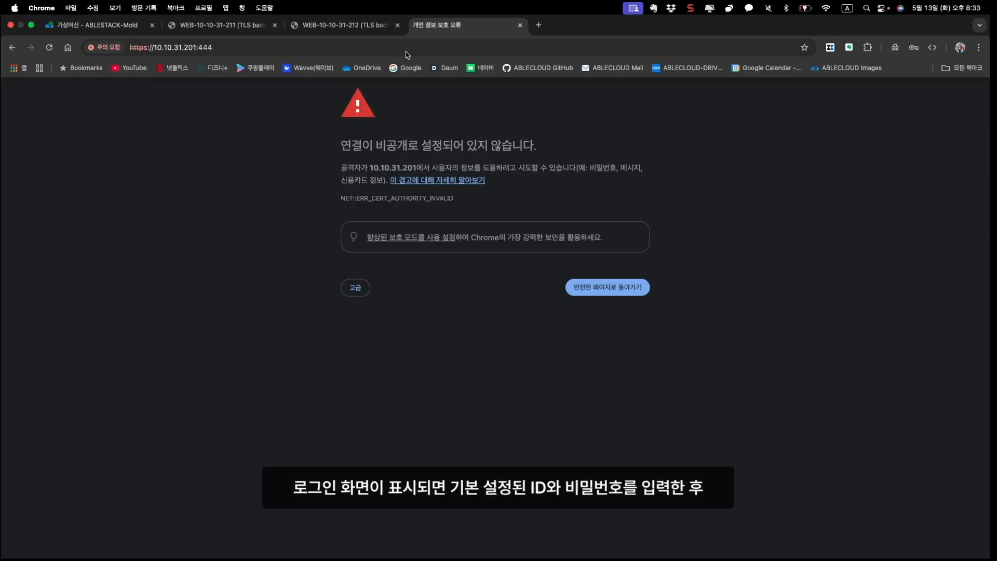
{"action": "left_click", "coordinate": [359, 290]}
{"action": "left_click", "coordinate": [358, 356]}
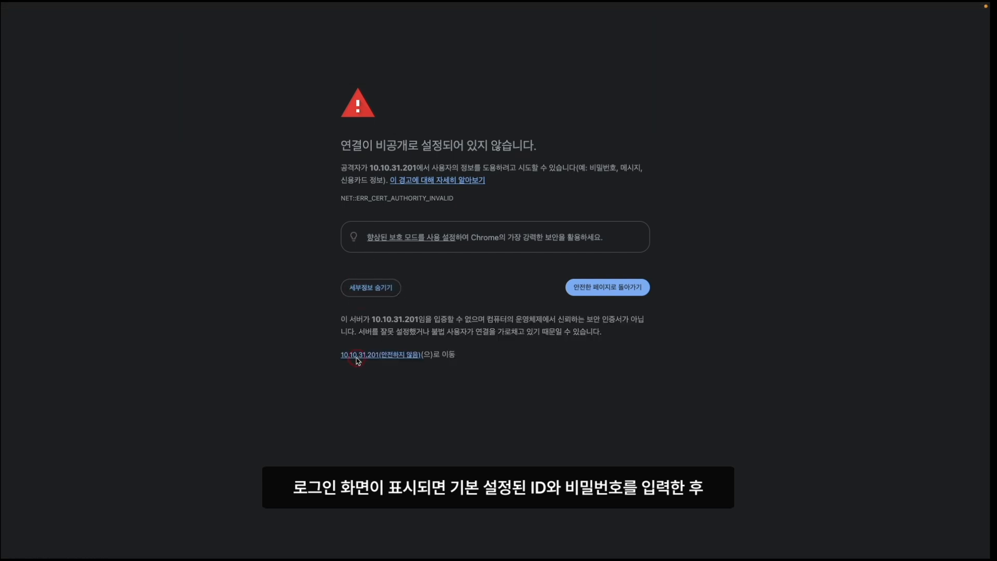
- Log in as root with the password and open the Network NIC list
{"action": "left_click", "coordinate": [475, 291]}
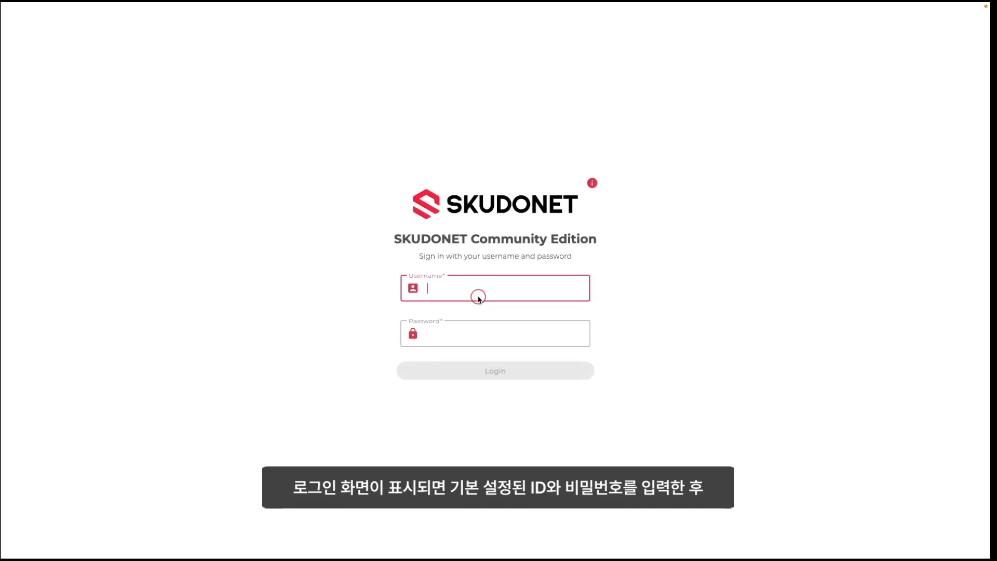
{"action": "type", "text": "root"}
{"action": "key", "text": "Tab"}
{"action": "type", "text": "a"}
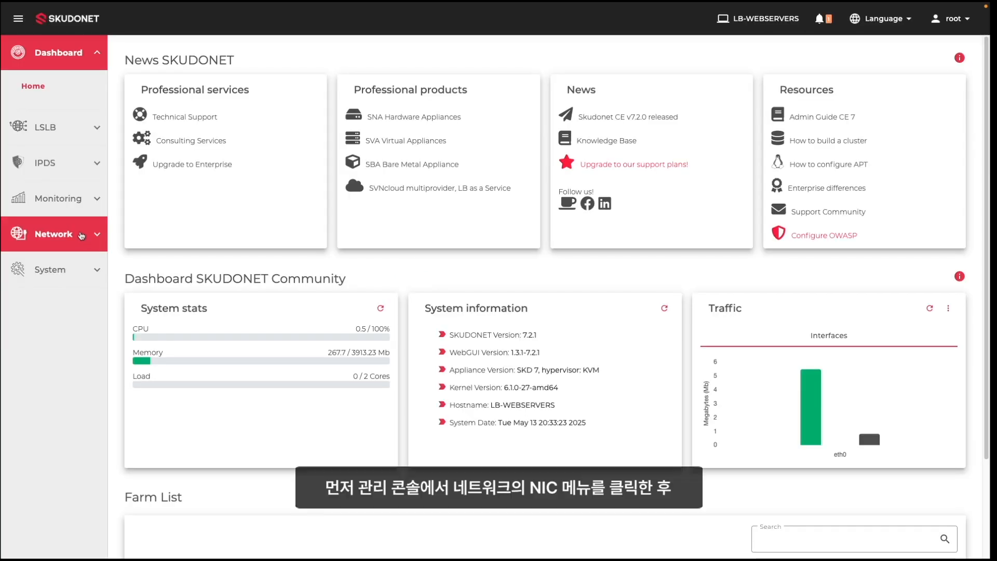
{"action": "left_click", "coordinate": [81, 231]}
{"action": "left_click", "coordinate": [31, 228]}
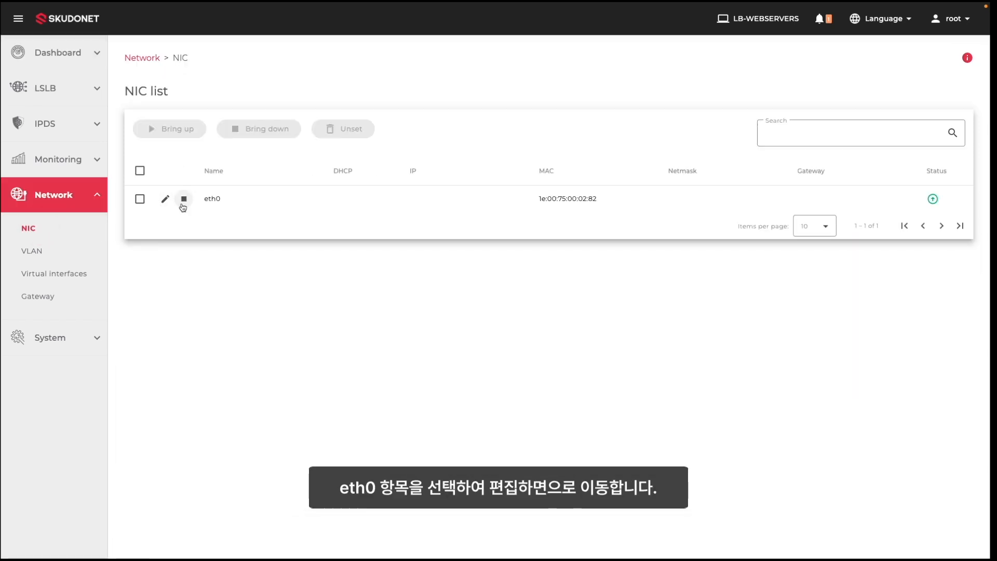
- Set eth0 to 10.10.31.201, netmask 16, gateway 10.10.0.1, then open LSLB Farms
{"action": "left_click", "coordinate": [163, 205]}
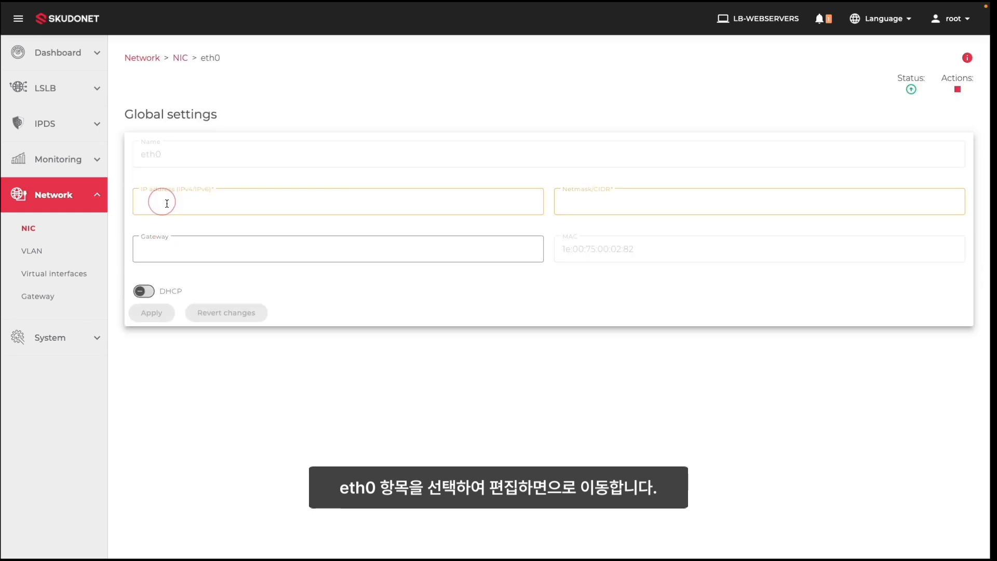
{"action": "left_click", "coordinate": [256, 201]}
{"action": "type", "text": "10.1"}
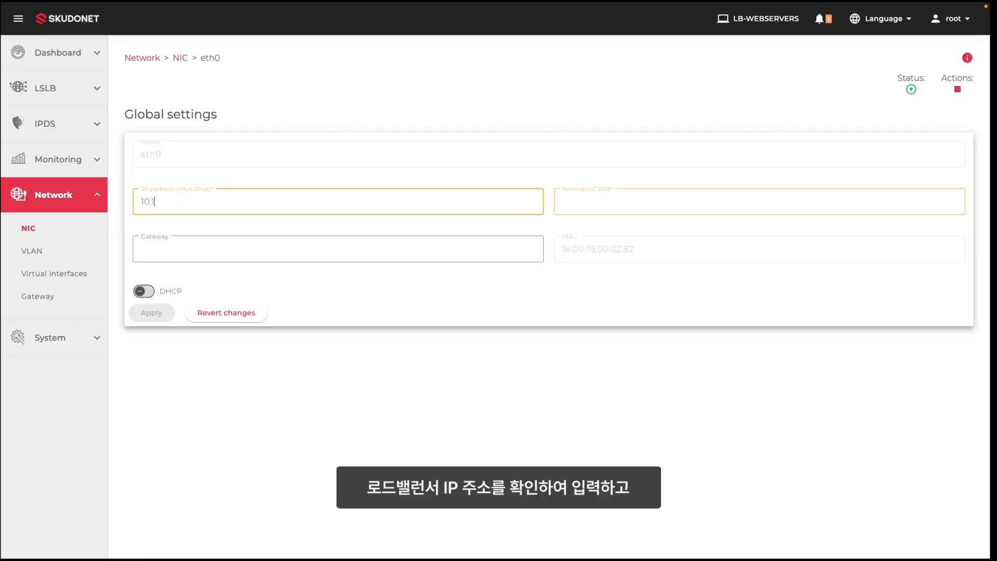
{"action": "type", "text": "0.31.201"}
{"action": "key", "text": "Tab"}
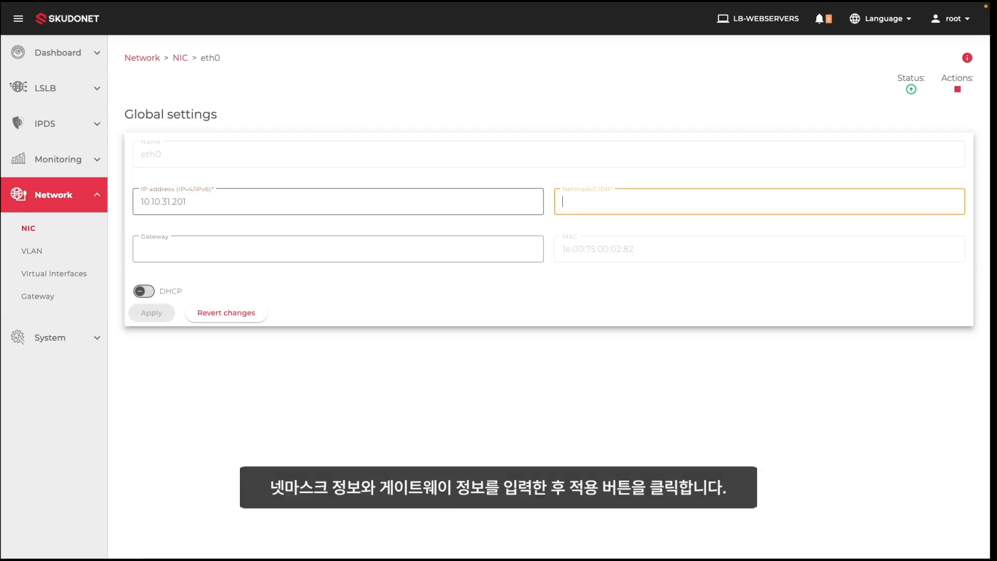
{"action": "type", "text": "16"}
{"action": "key", "text": "Tab"}
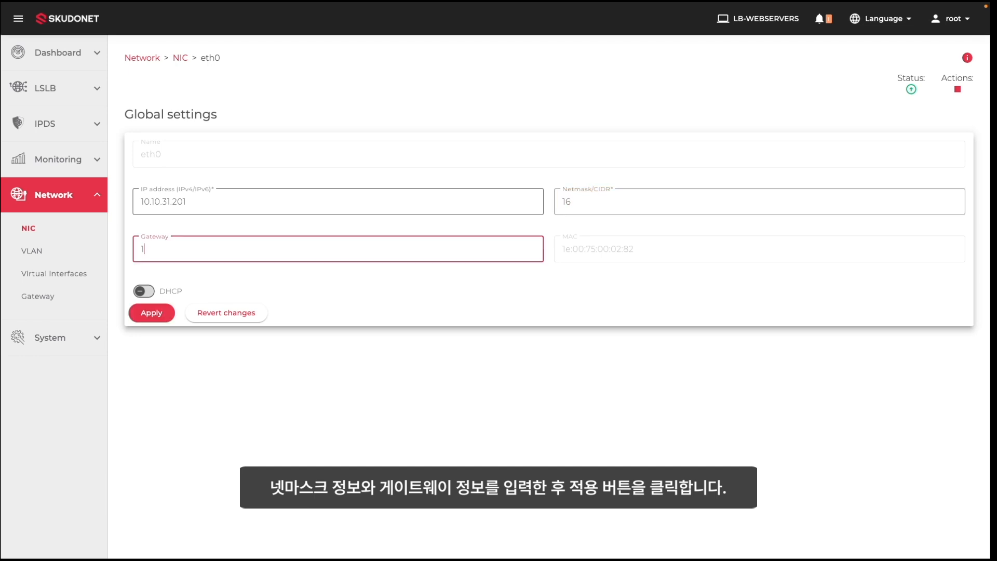
{"action": "type", "text": "10.10.0.1"}
{"action": "left_click", "coordinate": [162, 312]}
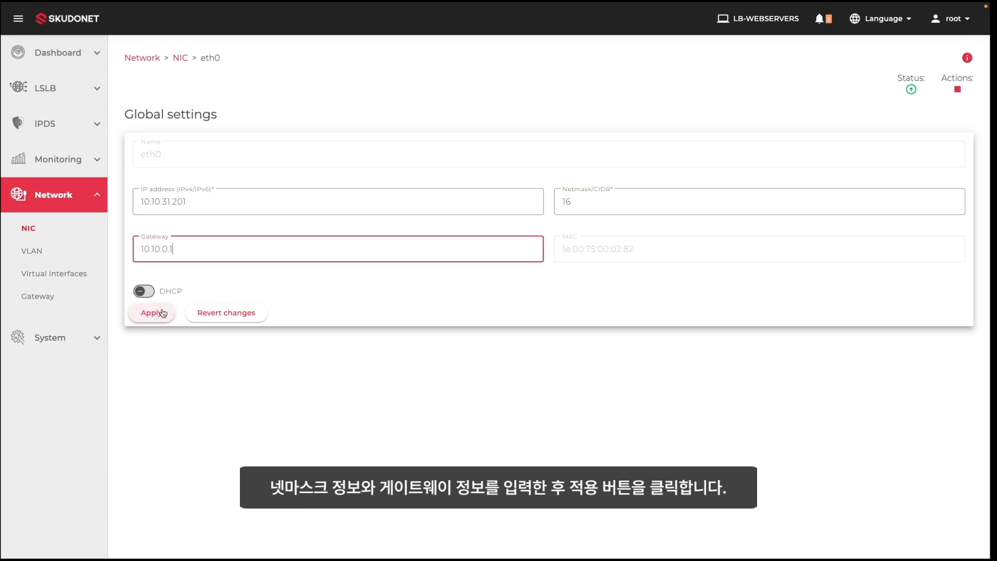
{"action": "left_click", "coordinate": [83, 102]}
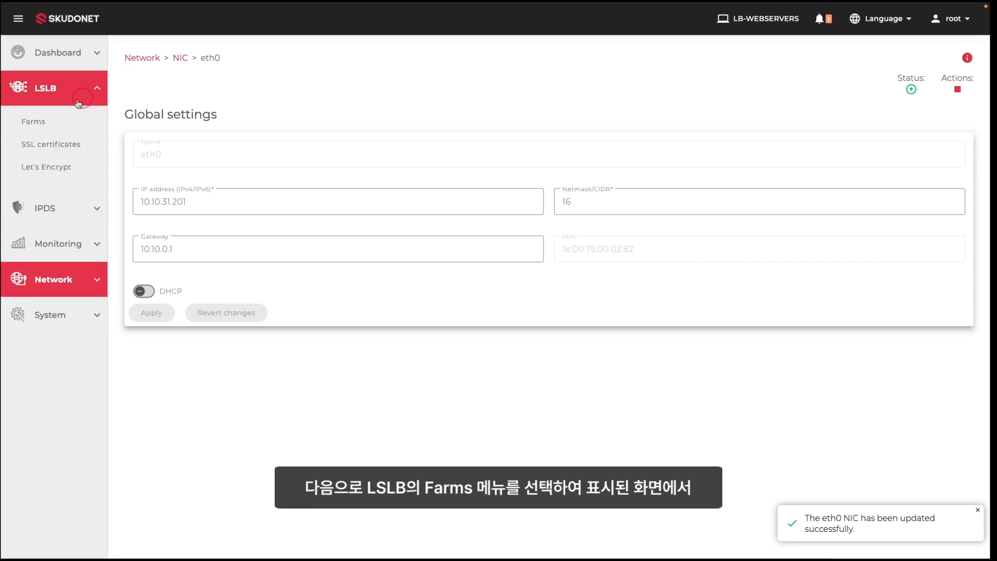
{"action": "left_click", "coordinate": [45, 123]}
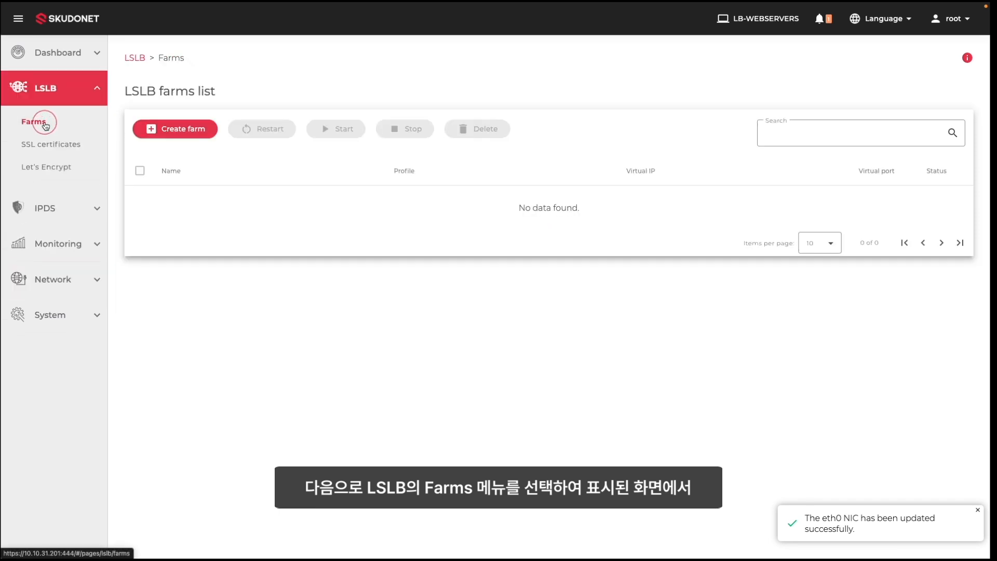
- Create the HTTP farm webserver-farm on VIP 10.10.31.201, port 80
{"action": "left_click", "coordinate": [186, 132]}
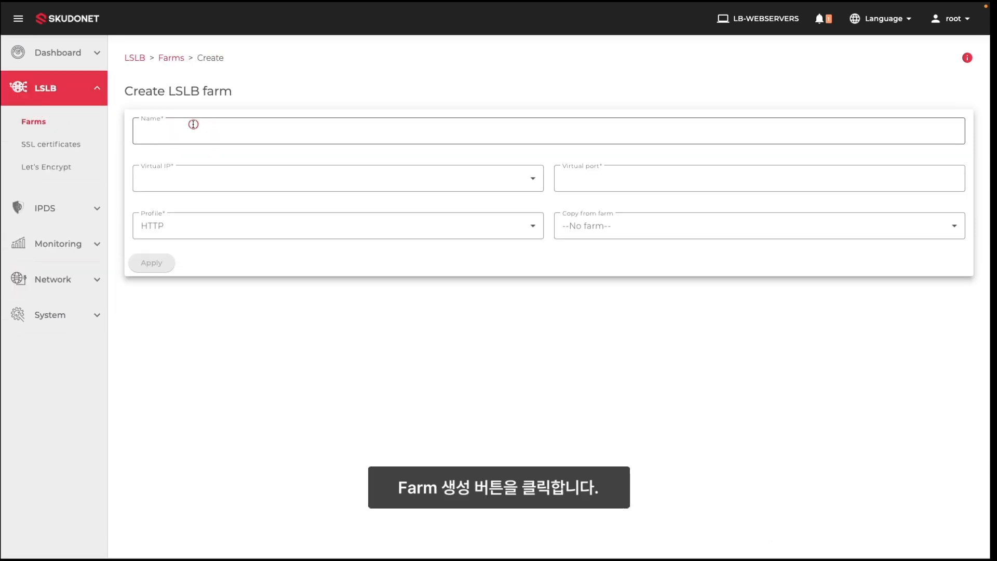
{"action": "left_click", "coordinate": [243, 125]}
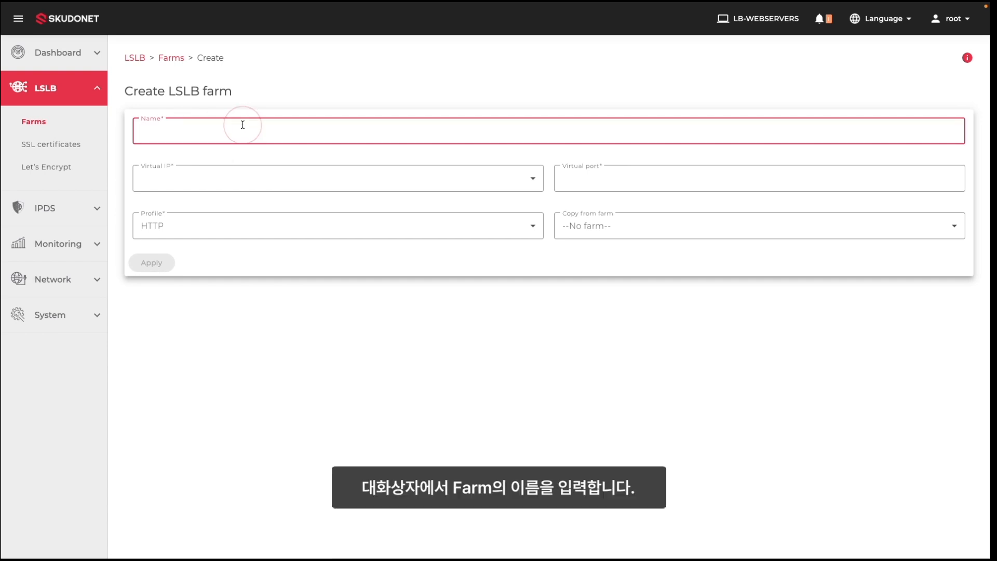
{"action": "type", "text": "webserver-farm"}
{"action": "key", "text": "Tab"}
{"action": "key", "text": "Down"}
{"action": "key", "text": "Tab"}
{"action": "type", "text": "80"}
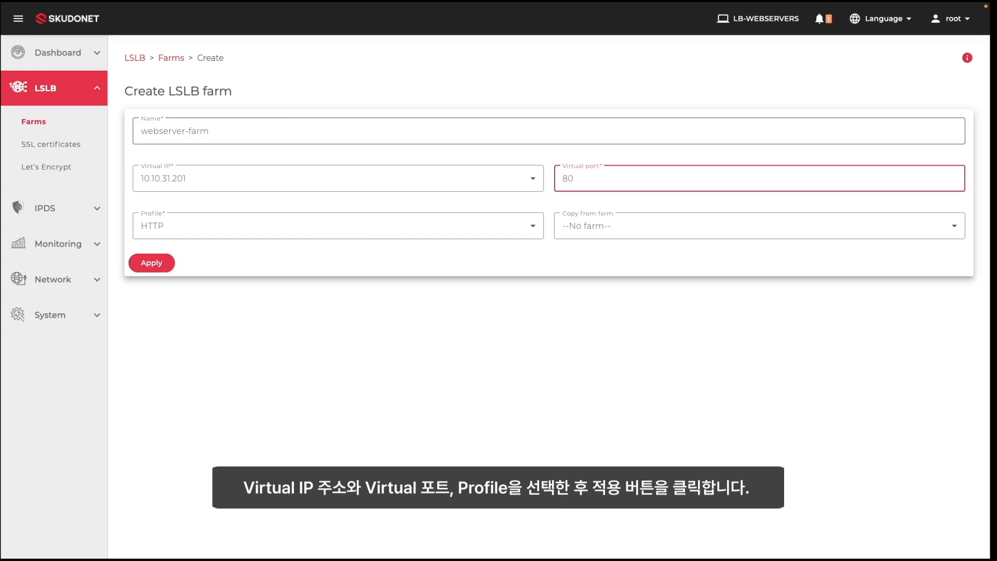
{"action": "left_click", "coordinate": [158, 263]}
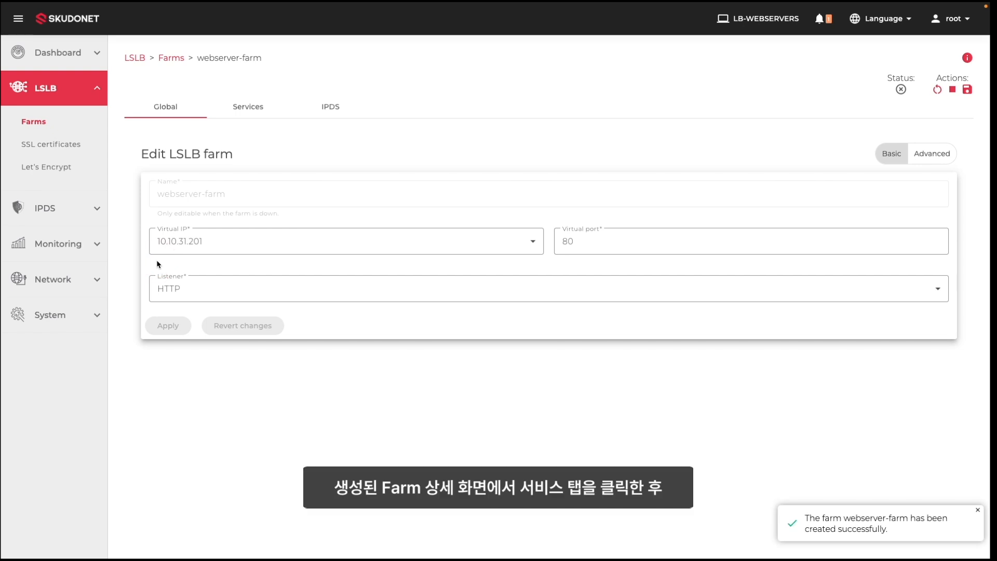
- Add a service named nginx-service to the farm
{"action": "left_click", "coordinate": [255, 114]}
{"action": "left_click", "coordinate": [182, 186]}
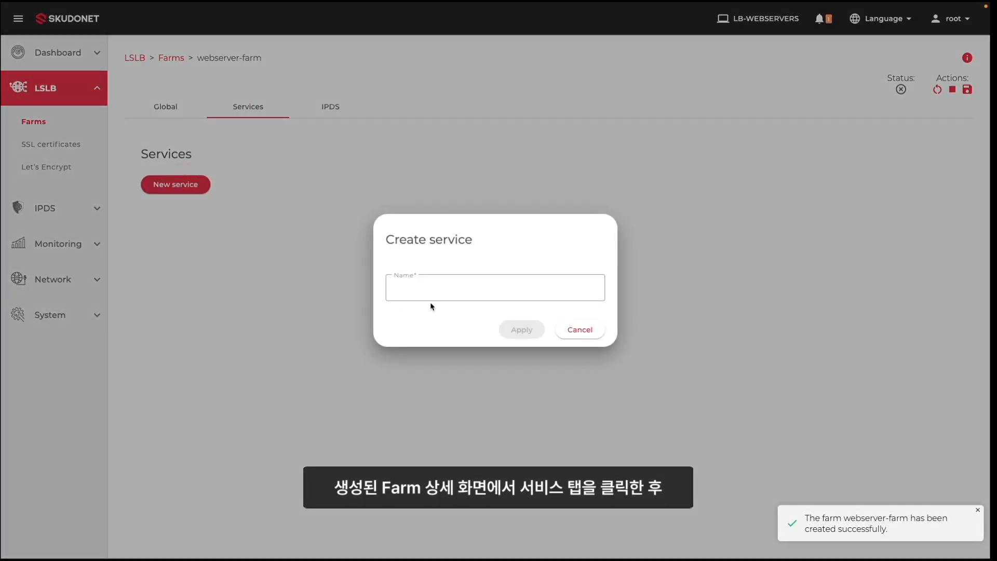
{"action": "left_click", "coordinate": [433, 289]}
{"action": "type", "text": "ngin"}
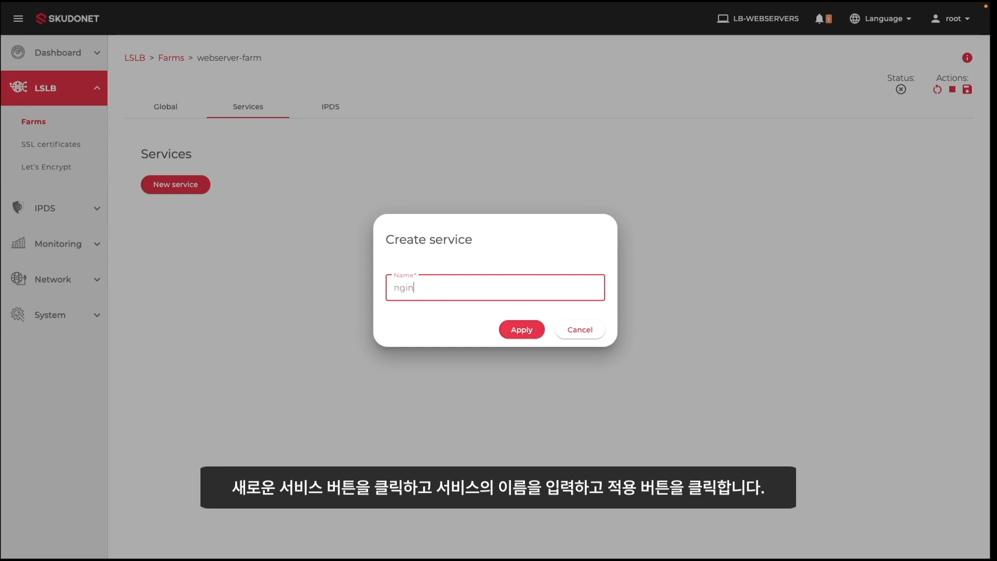
{"action": "type", "text": "x-service"}
{"action": "left_click", "coordinate": [521, 329]}
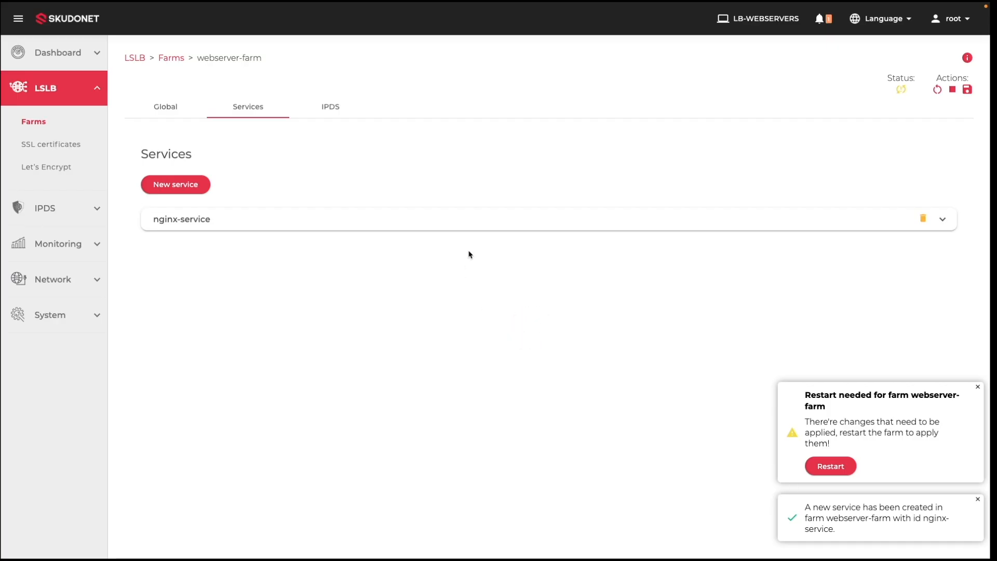
- Give nginx-service client IP address persistence and the check_ping backend health check
{"action": "left_click", "coordinate": [463, 221]}
{"action": "scroll", "coordinate": [261, 400], "scroll_direction": "down", "scroll_amount": 3}
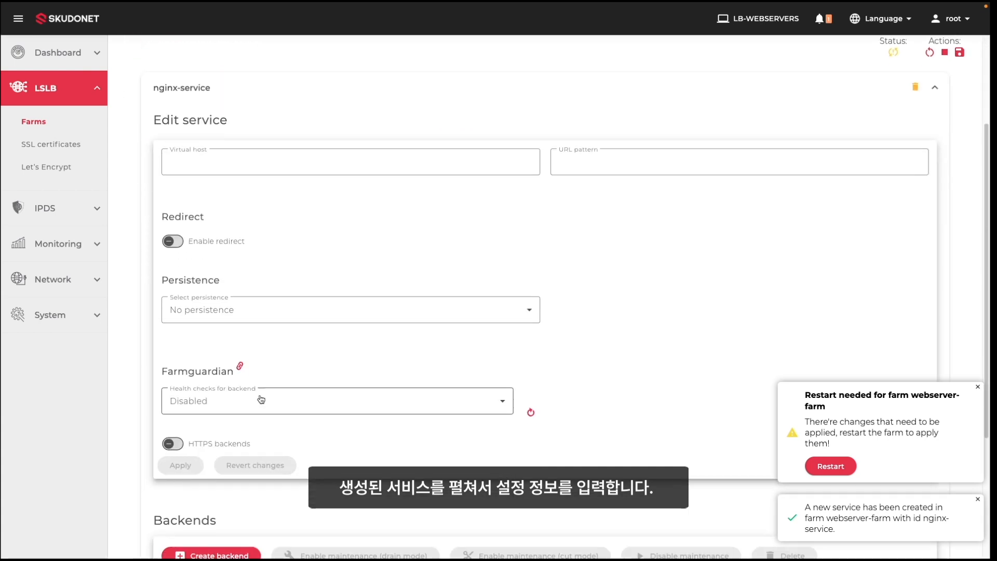
{"action": "scroll", "coordinate": [261, 399], "scroll_direction": "down", "scroll_amount": 1}
{"action": "left_click", "coordinate": [283, 290]}
{"action": "left_click", "coordinate": [250, 351]}
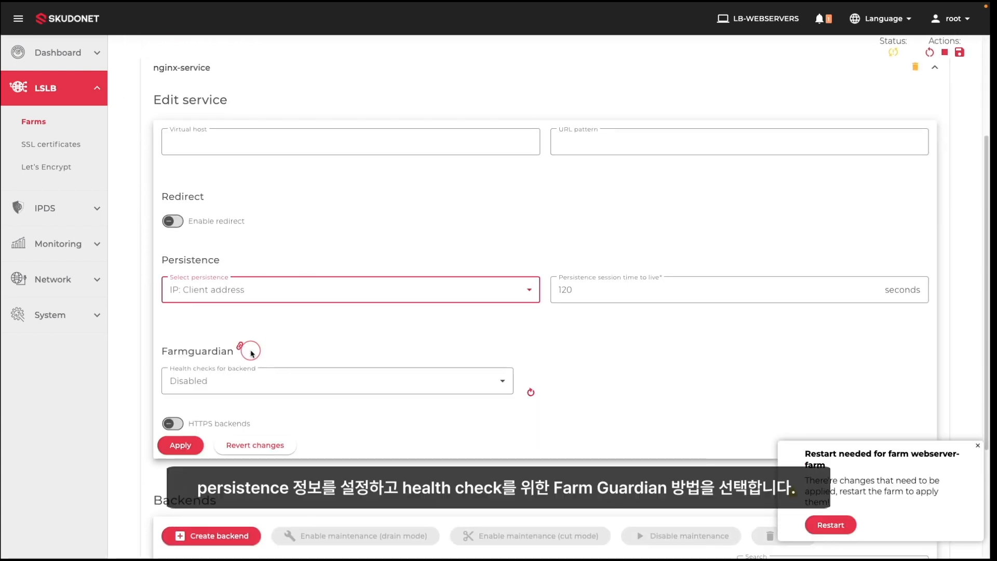
{"action": "left_click", "coordinate": [296, 383]}
{"action": "scroll", "coordinate": [291, 441], "scroll_direction": "down", "scroll_amount": 5}
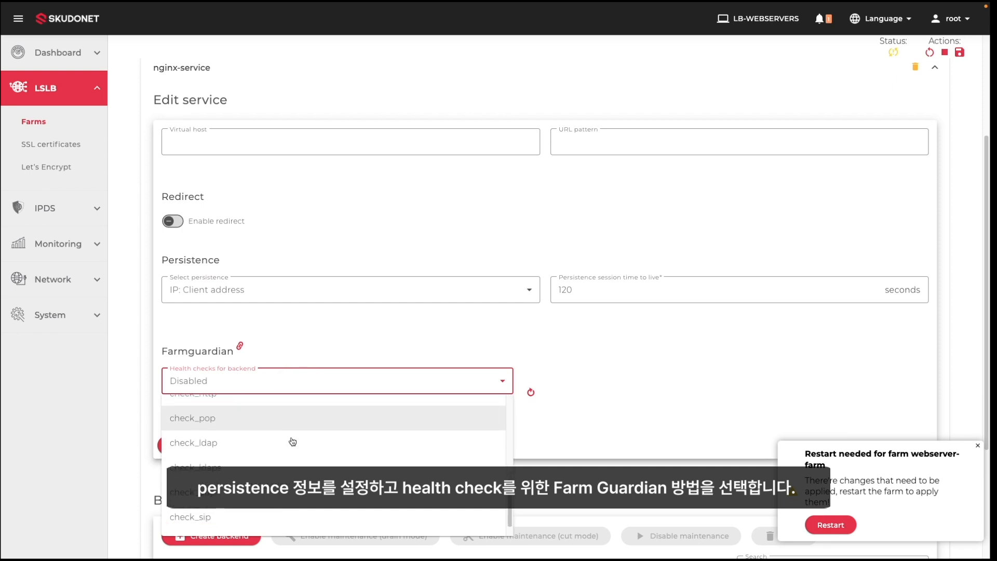
{"action": "left_click", "coordinate": [223, 517]}
{"action": "scroll", "coordinate": [371, 354], "scroll_direction": "down", "scroll_amount": 3}
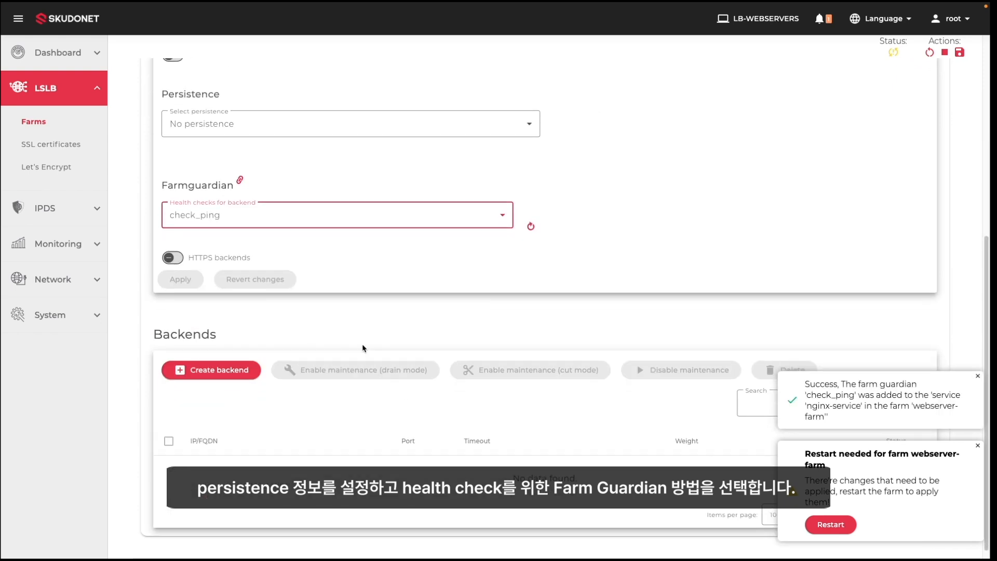
- Add backend 10.10.31.211 on port 80 to nginx-service
{"action": "left_click", "coordinate": [239, 370]}
{"action": "left_click", "coordinate": [300, 266]}
{"action": "type", "text": "10.10.31."}
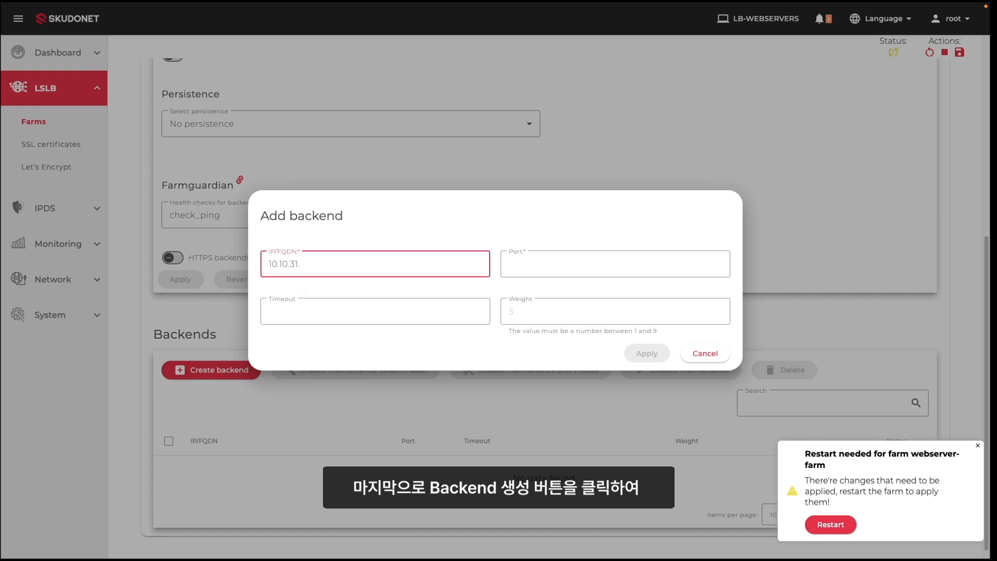
{"action": "type", "text": "211"}
{"action": "key", "text": "Tab"}
{"action": "type", "text": "80"}
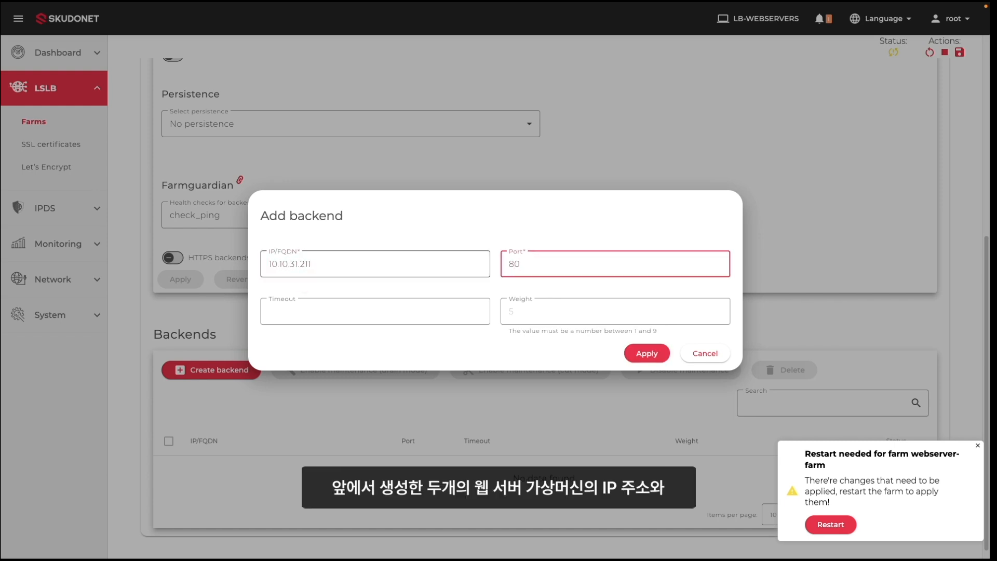
{"action": "left_click", "coordinate": [644, 354]}
- Add backend 10.10.31.212 on port 80 and dismiss the restart notification
{"action": "left_click", "coordinate": [244, 378]}
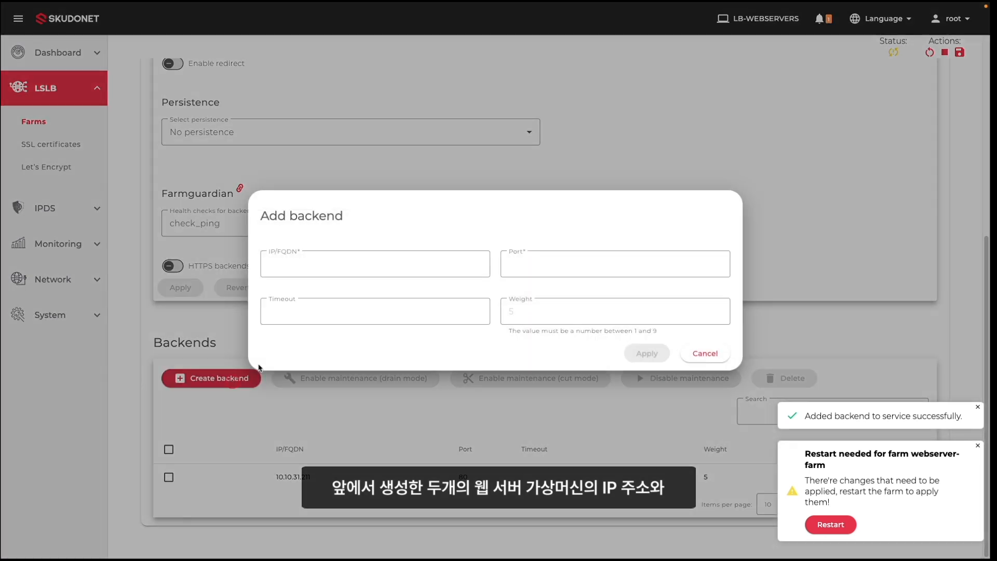
{"action": "left_click", "coordinate": [296, 265]}
{"action": "type", "text": "10.10.31.2"}
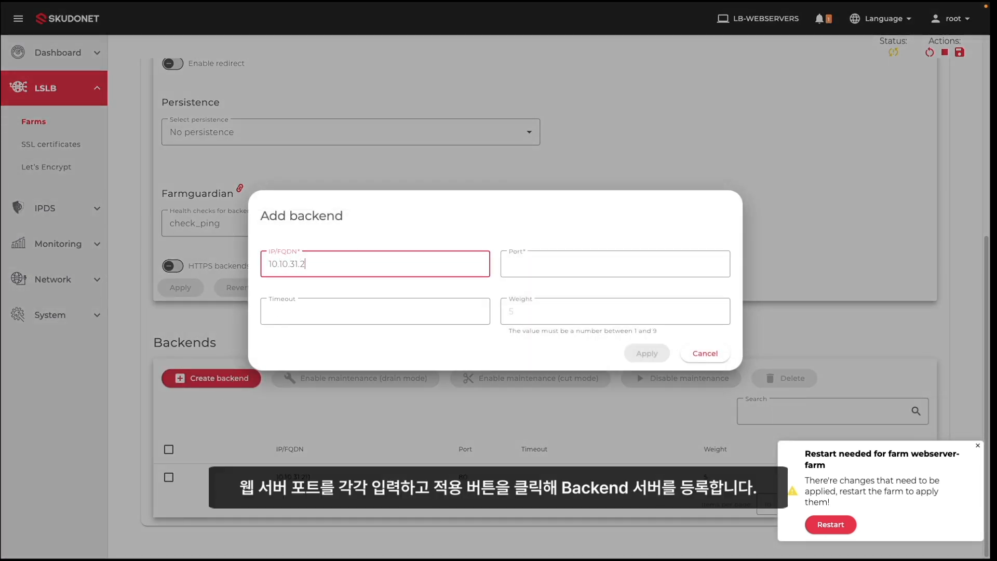
{"action": "key", "text": "Tab"}
{"action": "type", "text": "80"}
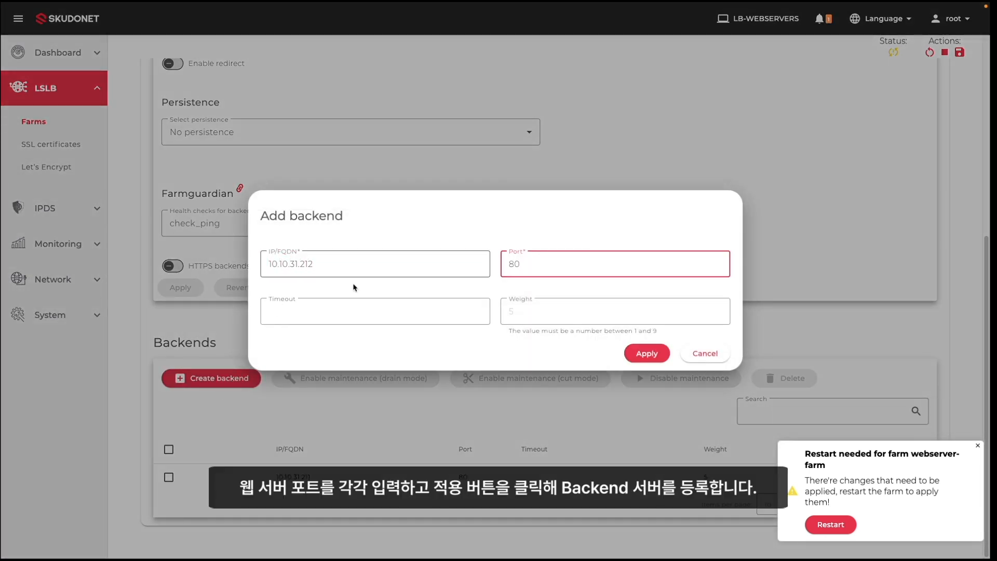
{"action": "left_click", "coordinate": [647, 353]}
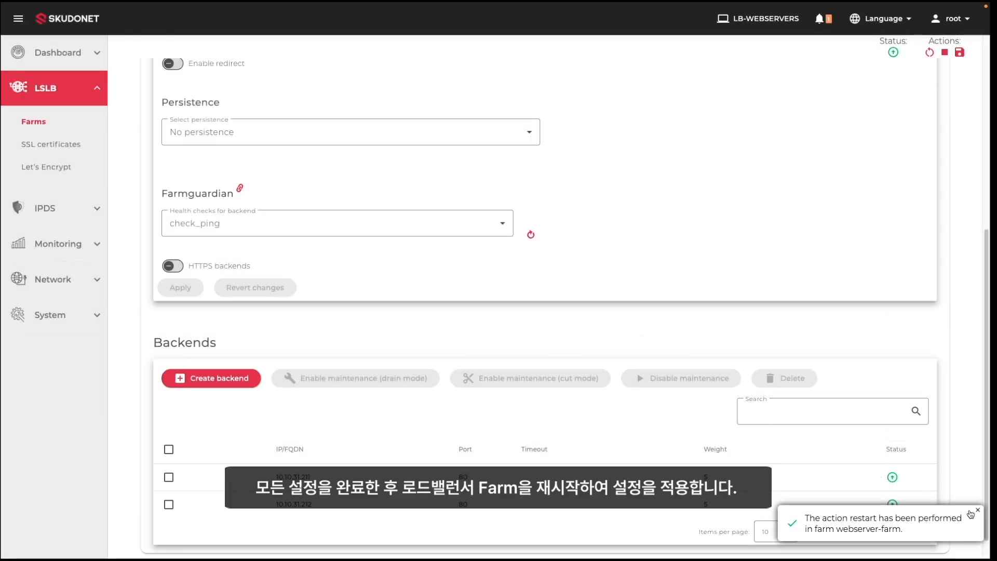
{"action": "left_click", "coordinate": [980, 511]}
{"action": "mouse_move", "coordinate": [534, 27]}
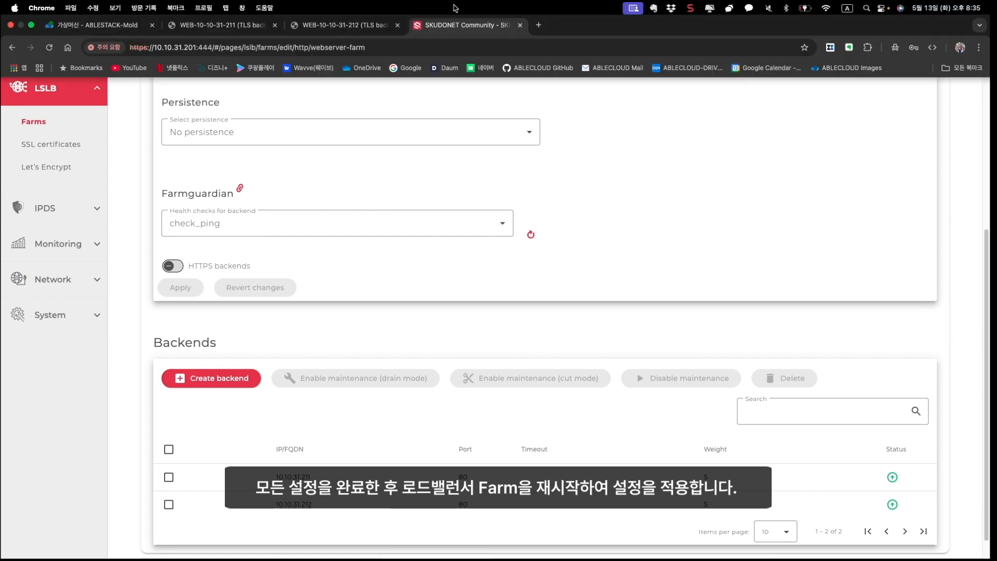
{"action": "left_click", "coordinate": [537, 26]}
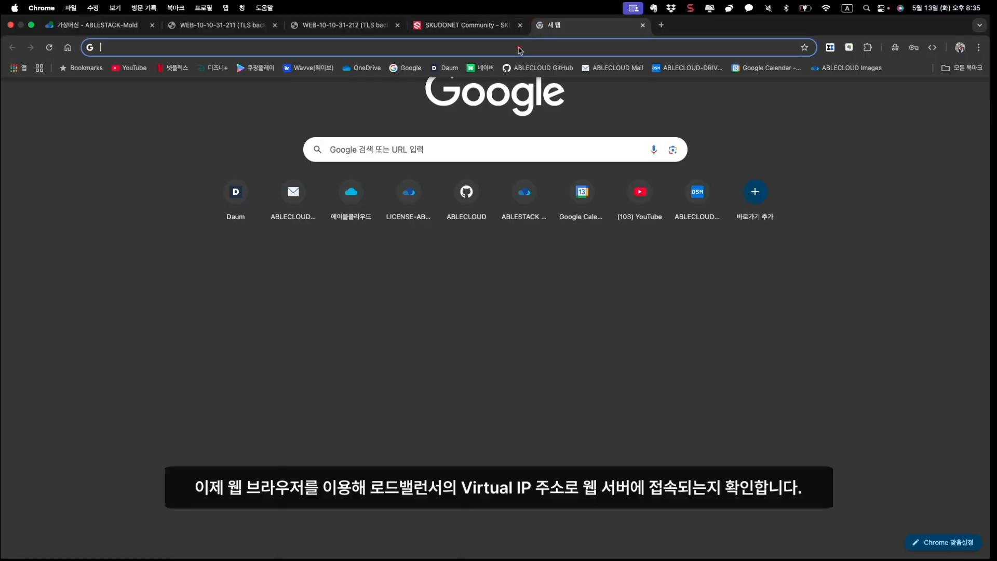
{"action": "left_click", "coordinate": [519, 49]}
{"action": "type", "text": "h"}
{"action": "type", "text": "://"}
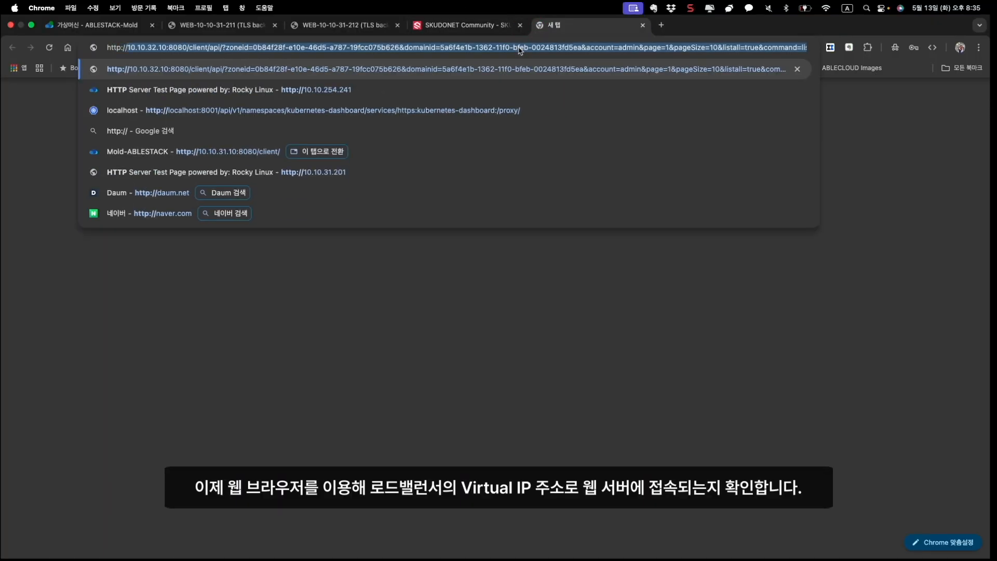
{"action": "type", "text": "10.10.31.201"}
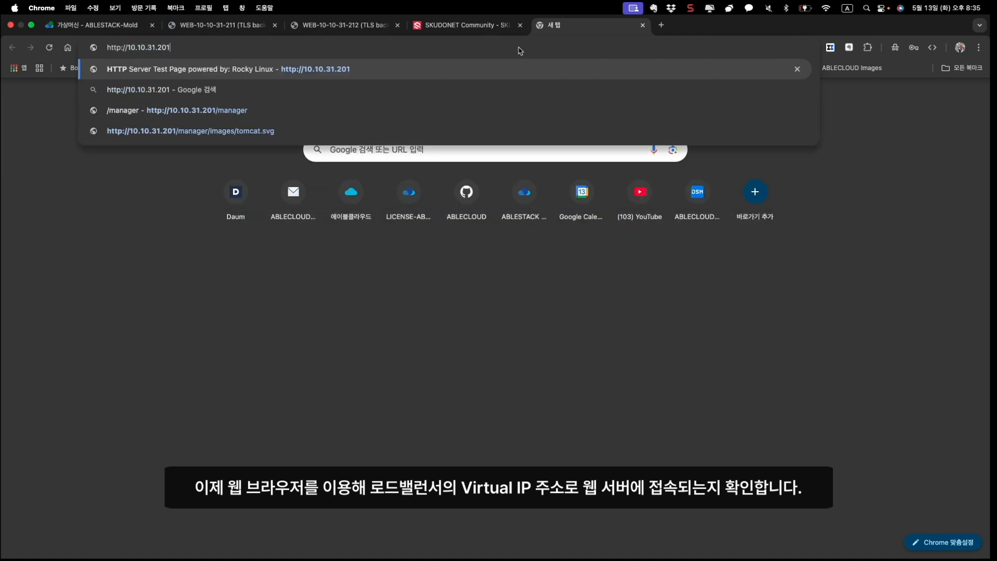
{"action": "key", "text": "Return"}
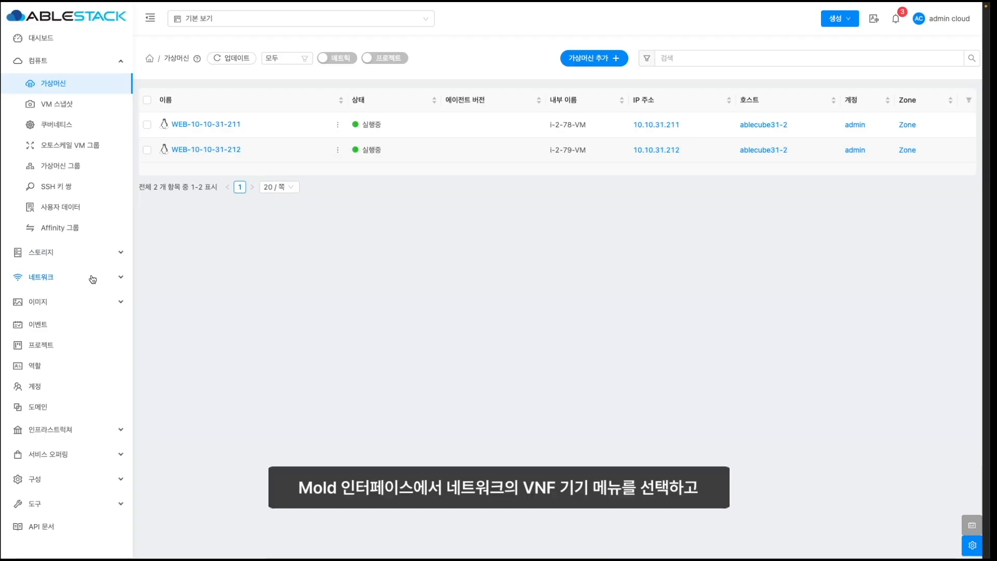
- Start a new VNF appliance with 2 CPU cores and 4 GB of memory
{"action": "left_click", "coordinate": [92, 278]}
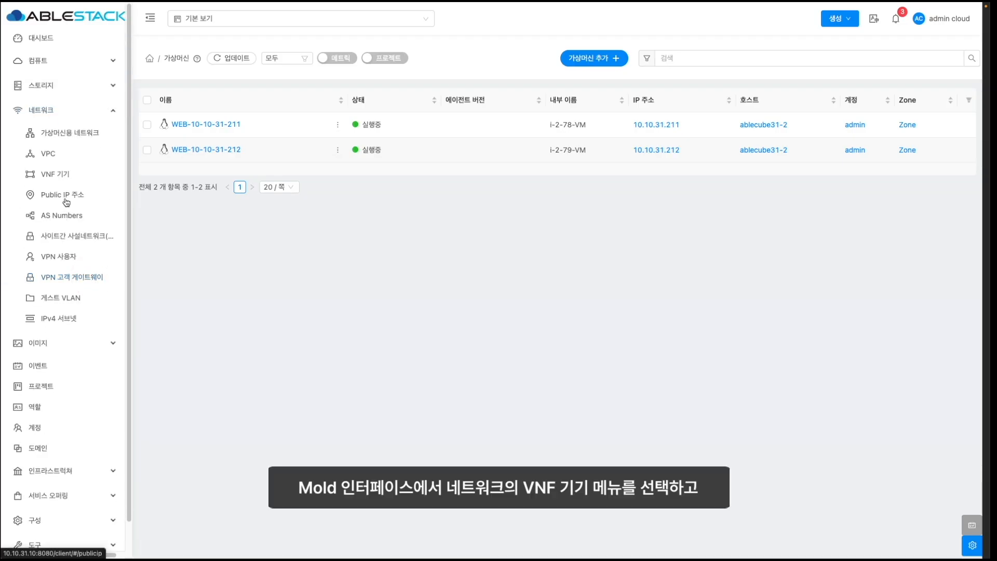
{"action": "left_click", "coordinate": [60, 177]}
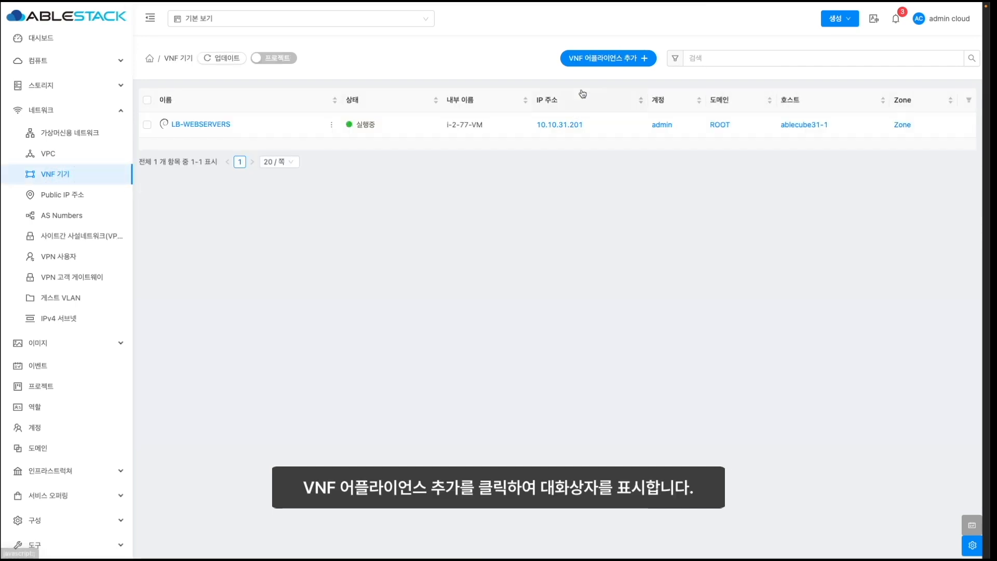
{"action": "left_click", "coordinate": [590, 58]}
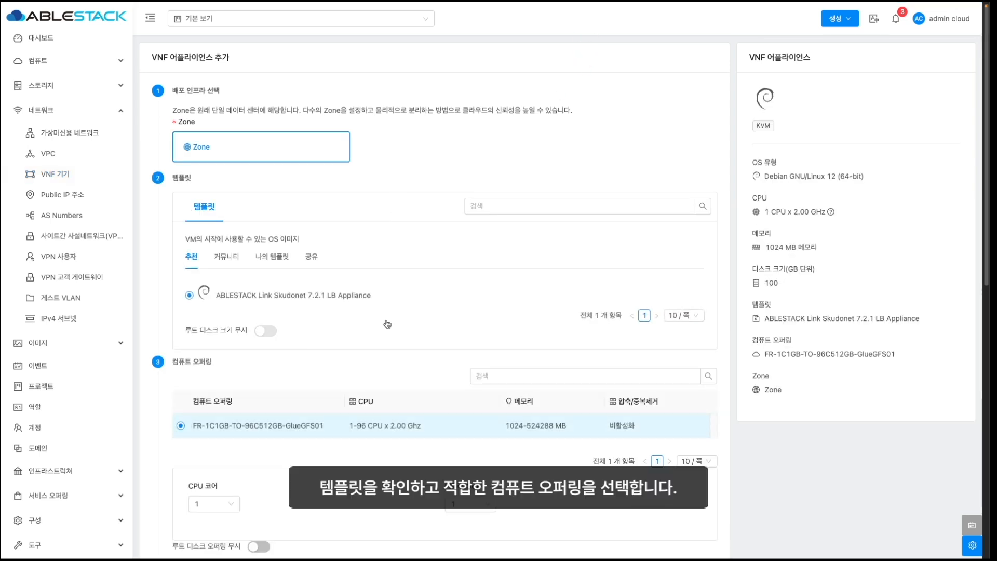
{"action": "scroll", "coordinate": [388, 324], "scroll_direction": "down", "scroll_amount": 3}
{"action": "left_click", "coordinate": [228, 340]}
{"action": "left_click", "coordinate": [210, 377]}
{"action": "left_click", "coordinate": [469, 340]}
{"action": "left_click", "coordinate": [457, 392]}
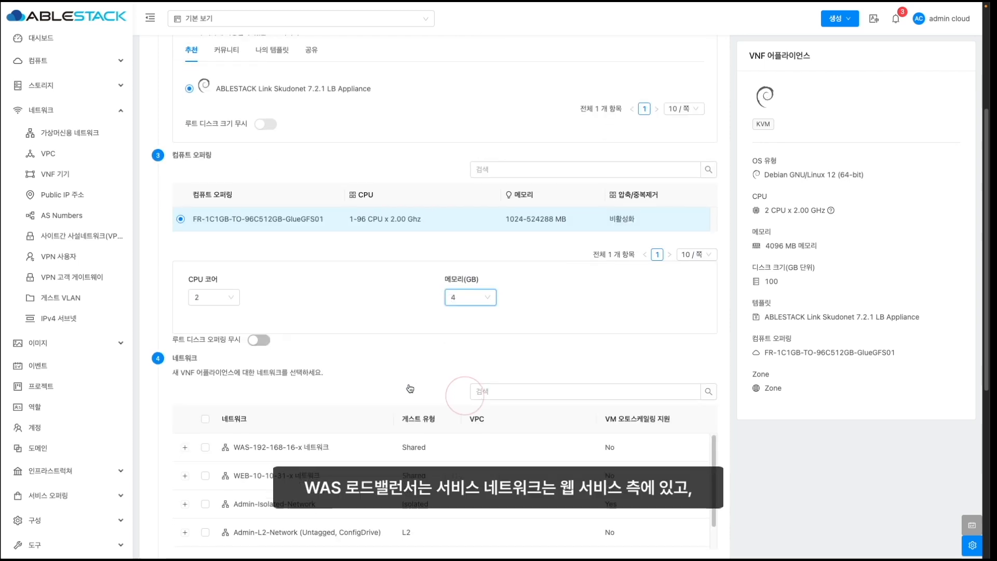
- Attach WEB-10-10-31-x with fixed IP 10.10.31.221 and map the LSLB NIC to it
{"action": "scroll", "coordinate": [409, 388], "scroll_direction": "down", "scroll_amount": 4}
{"action": "left_click", "coordinate": [205, 284]}
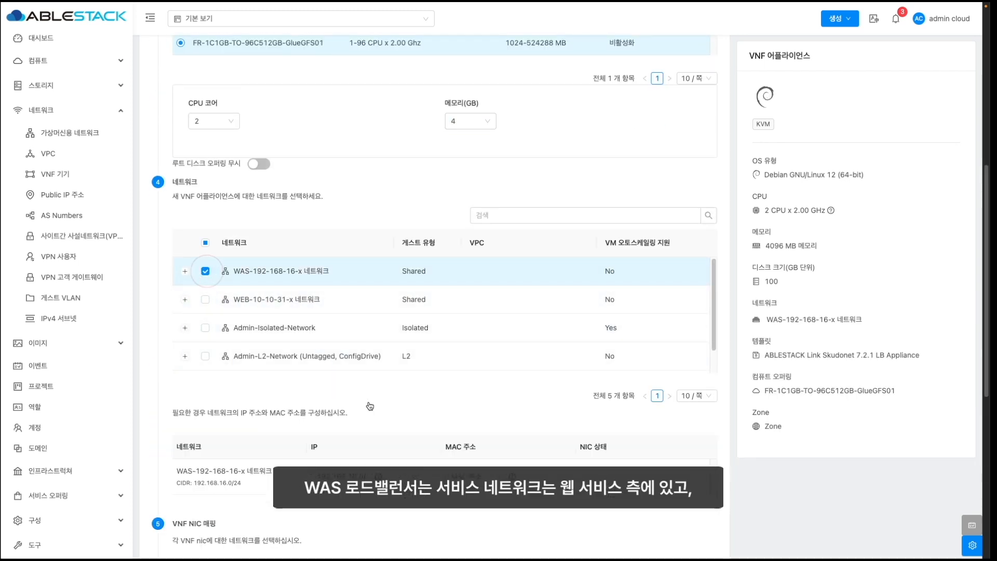
{"action": "scroll", "coordinate": [391, 409], "scroll_direction": "down", "scroll_amount": 1}
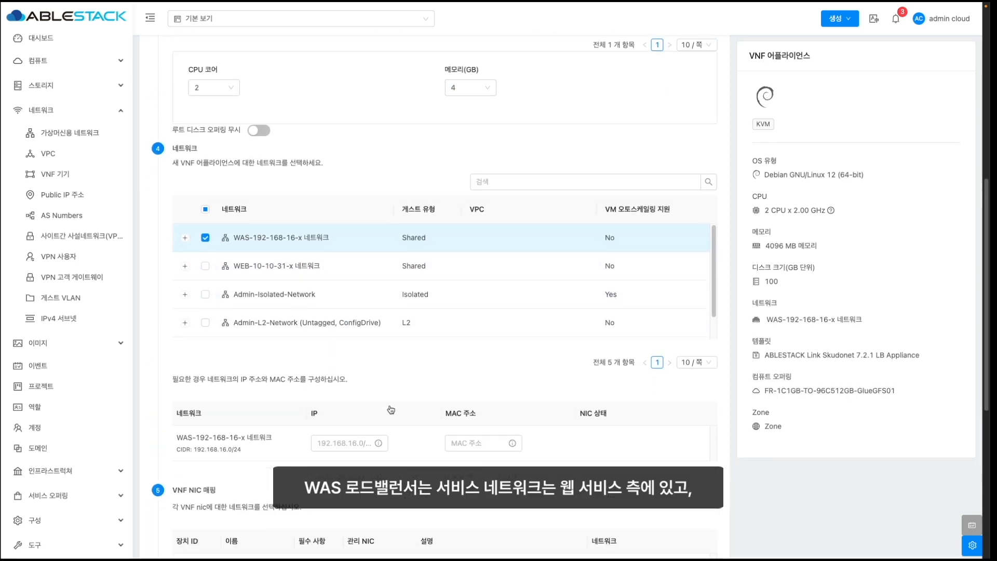
{"action": "left_click", "coordinate": [205, 230]}
{"action": "left_click", "coordinate": [206, 259]}
{"action": "scroll", "coordinate": [270, 275], "scroll_direction": "down", "scroll_amount": 3}
{"action": "left_click", "coordinate": [333, 285]}
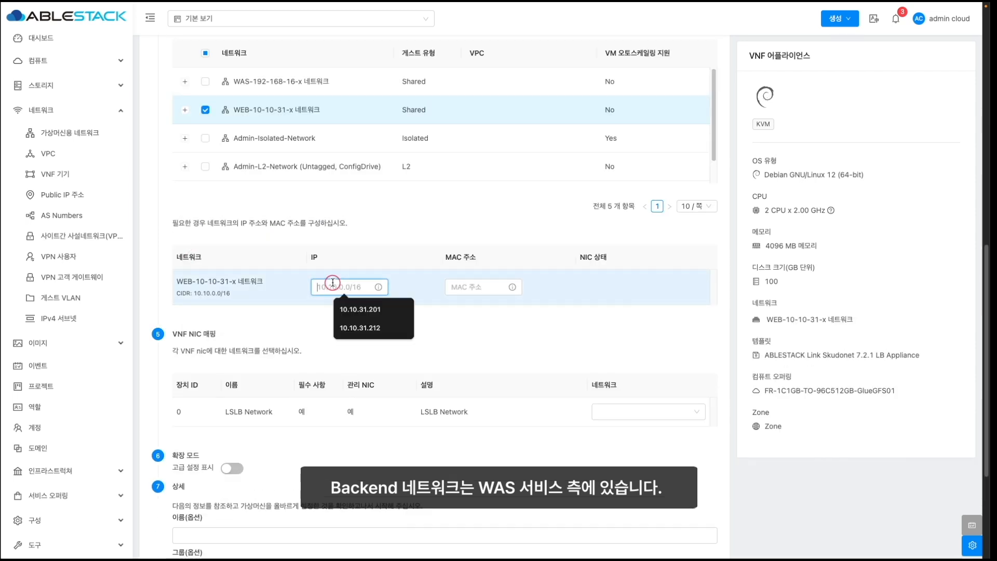
{"action": "type", "text": "10.10."}
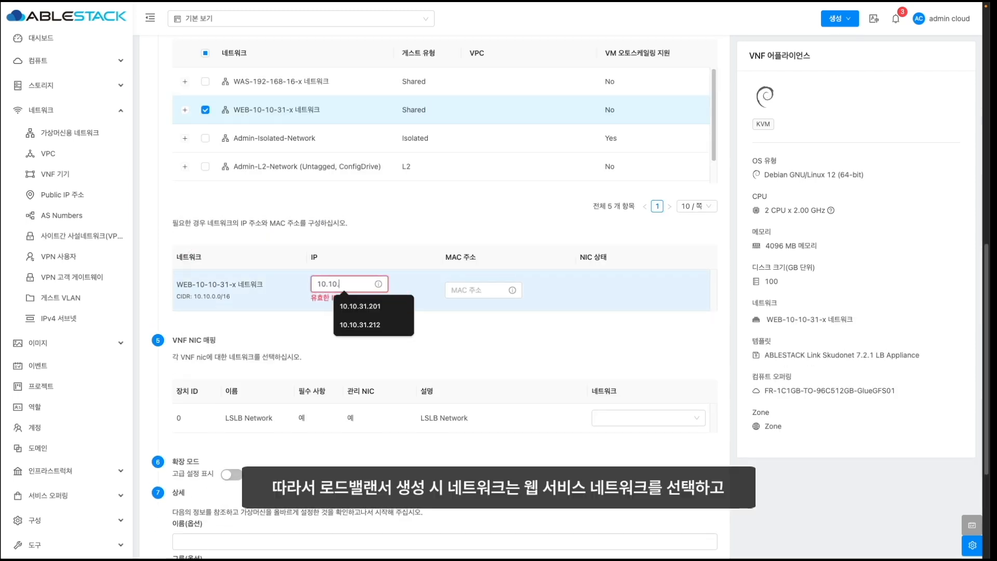
{"action": "type", "text": "31.221"}
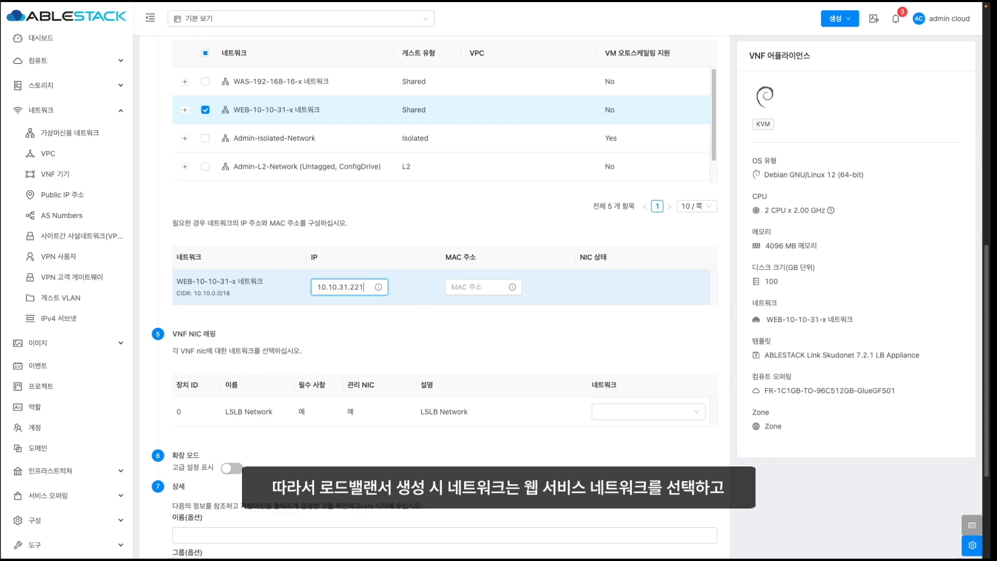
{"action": "left_click", "coordinate": [626, 411]}
{"action": "left_click", "coordinate": [643, 450]}
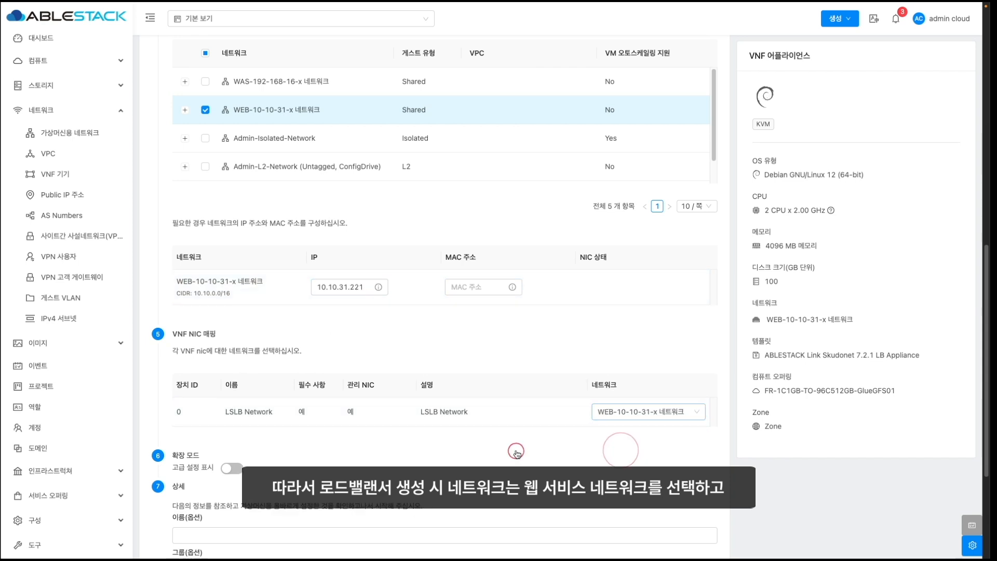
- Name the appliance LB-WASSERVERS and launch it
{"action": "scroll", "coordinate": [517, 451], "scroll_direction": "down", "scroll_amount": 4}
{"action": "left_click", "coordinate": [300, 346]}
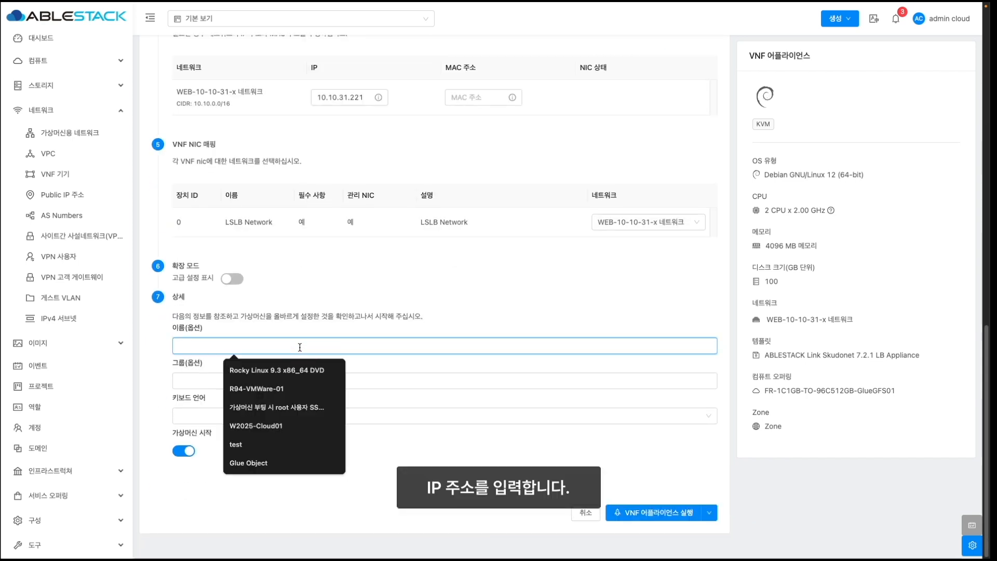
{"action": "type", "text": "LB-WASSERVERS"}
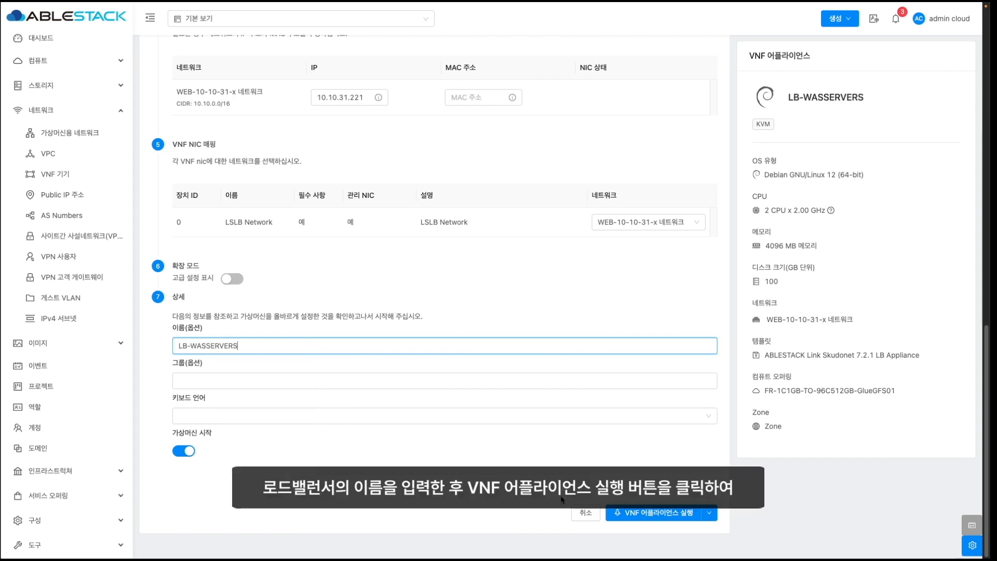
{"action": "left_click", "coordinate": [650, 513]}
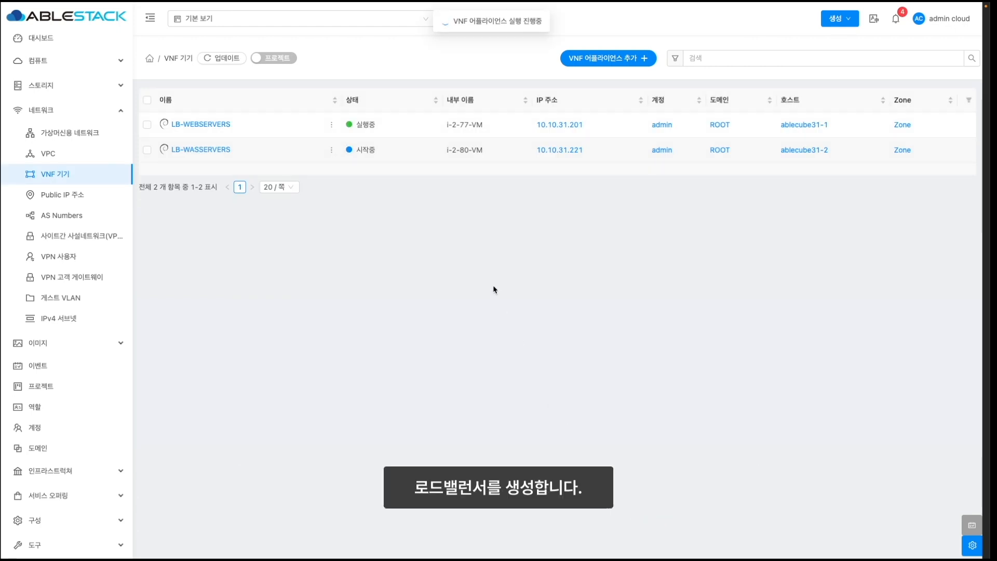
- Stop the LB-WASSERVERS appliance and show its NIC list
{"action": "left_click", "coordinate": [817, 58]}
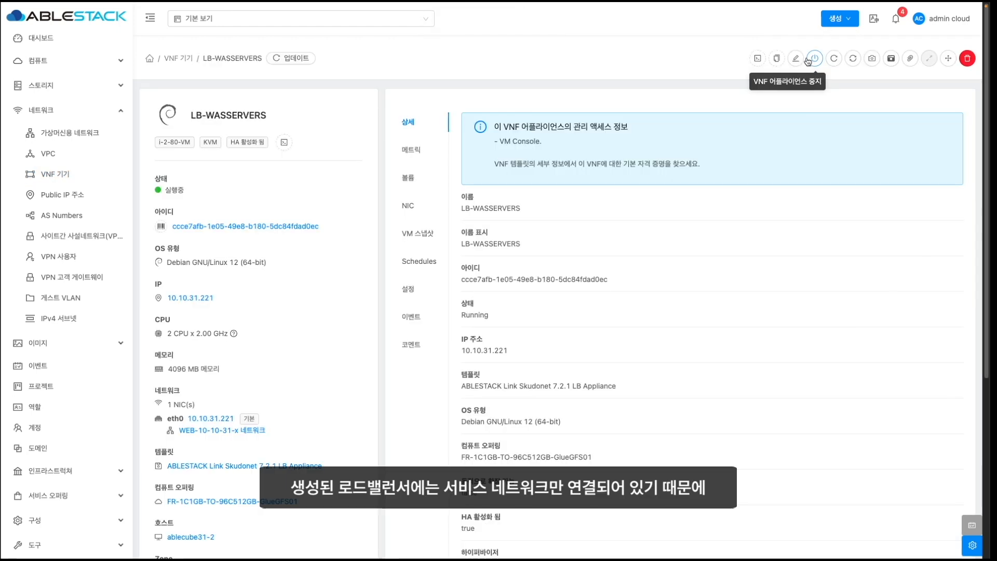
{"action": "left_click", "coordinate": [815, 58]}
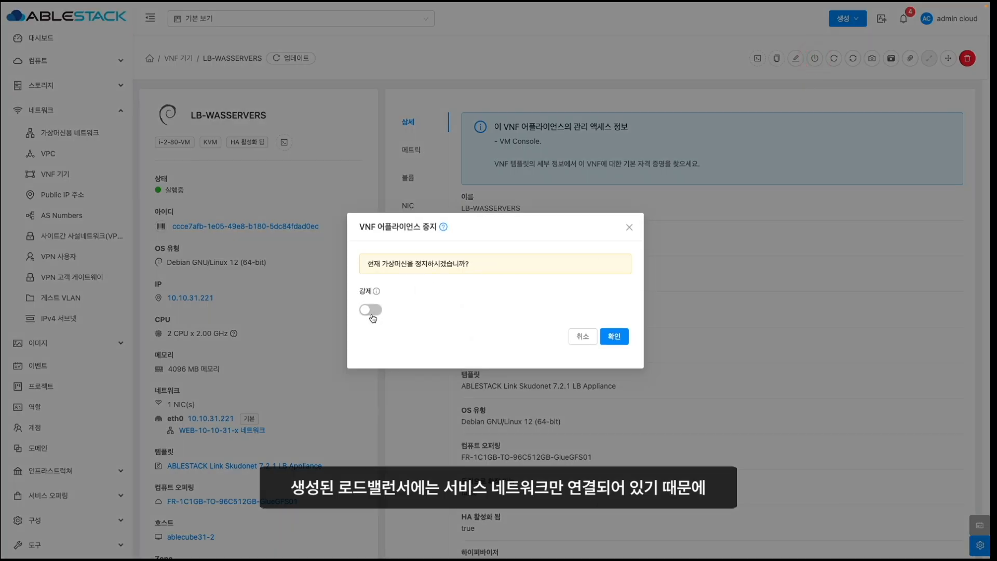
{"action": "left_click", "coordinate": [615, 336]}
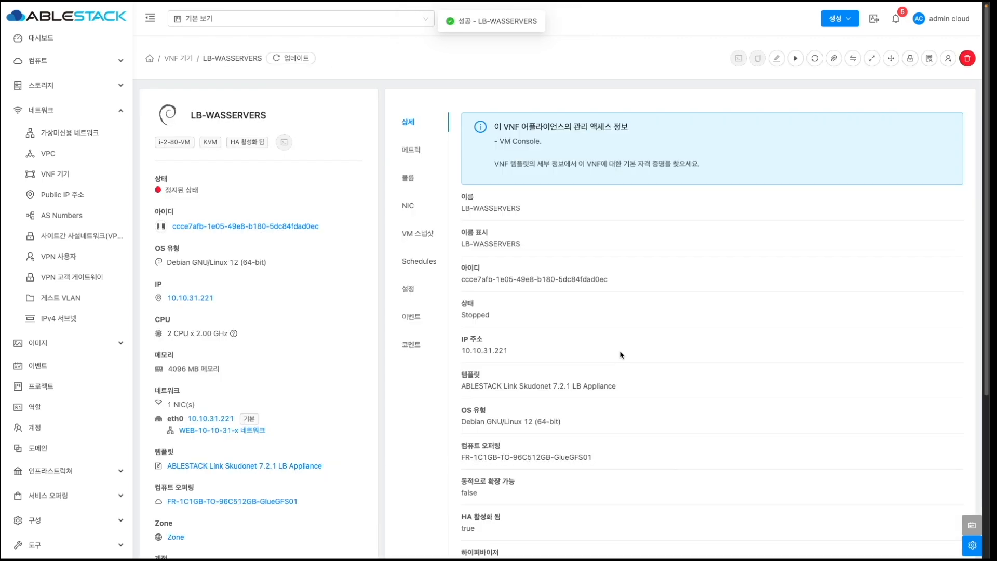
{"action": "left_click", "coordinate": [409, 206]}
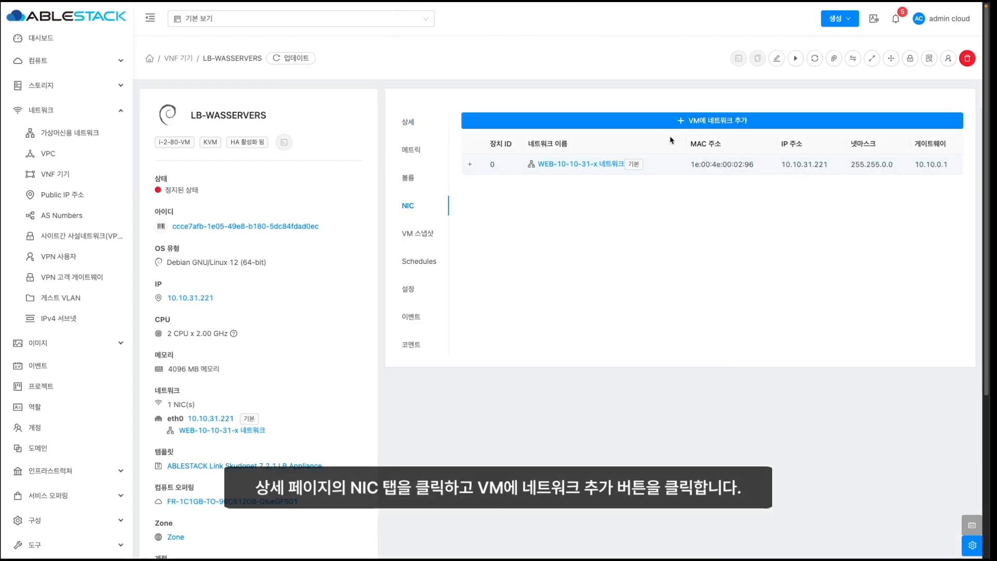
- Attach WAS-192-168-16-x at 192.168.16.1, restart LB-WASSERVERS and open its console
{"action": "left_click", "coordinate": [696, 126]}
{"action": "left_click", "coordinate": [545, 133]}
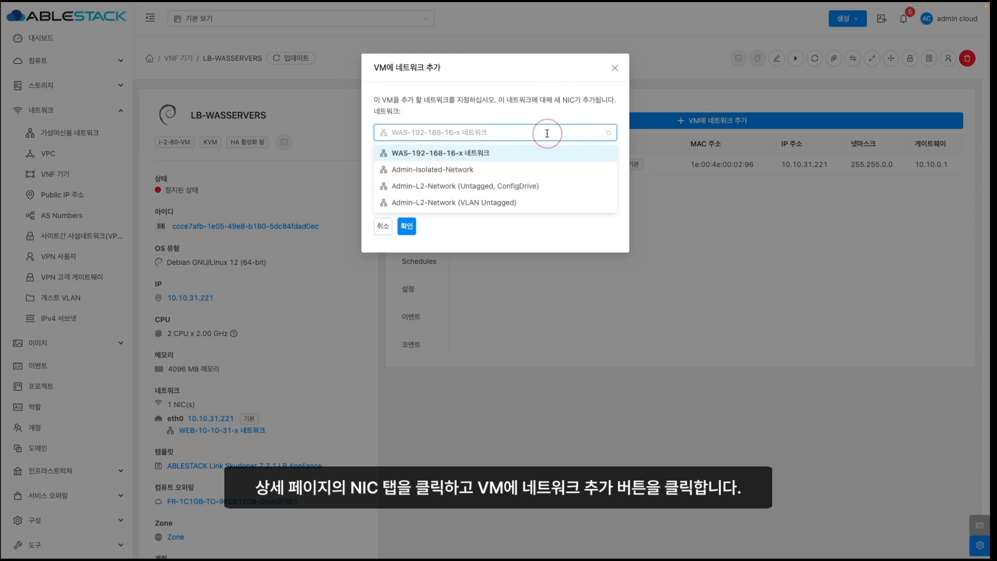
{"action": "left_click", "coordinate": [546, 132]}
{"action": "left_click", "coordinate": [503, 166]}
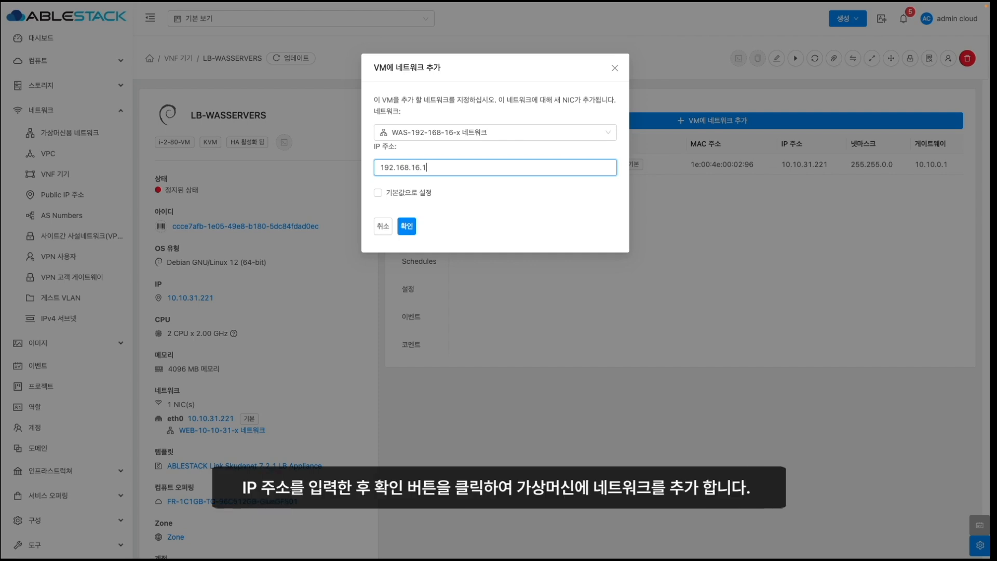
{"action": "left_click", "coordinate": [405, 227]}
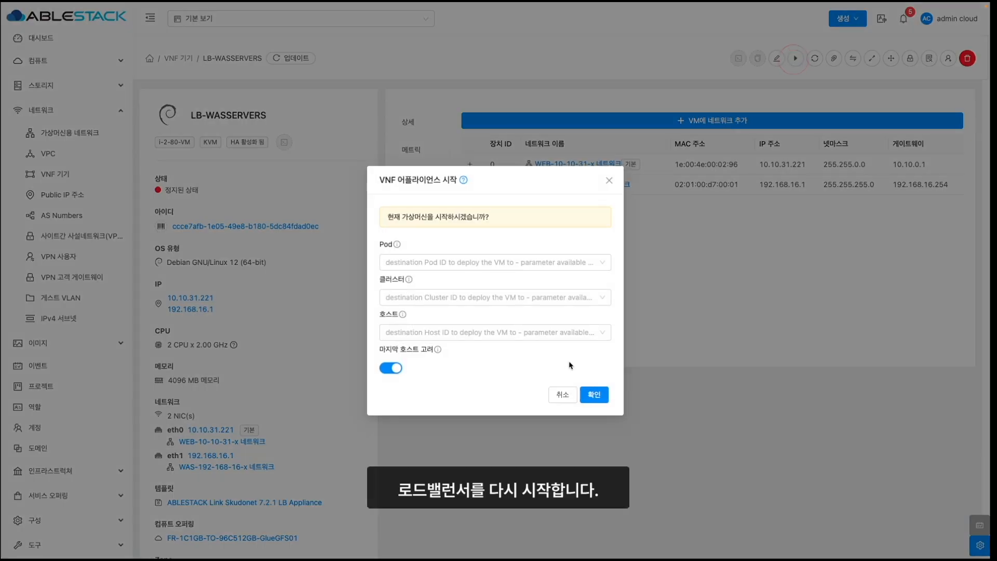
{"action": "left_click", "coordinate": [595, 395]}
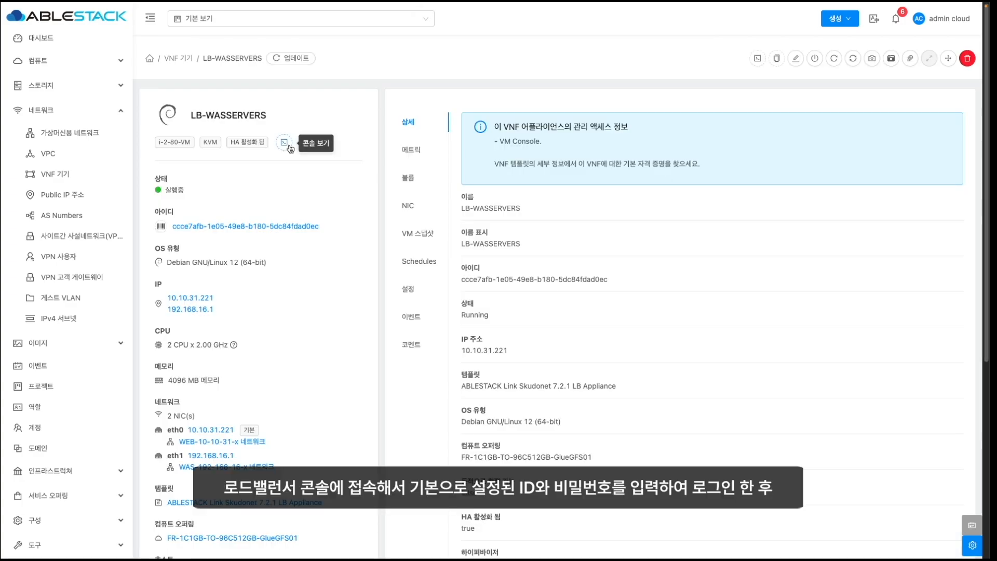
{"action": "left_click", "coordinate": [284, 145]}
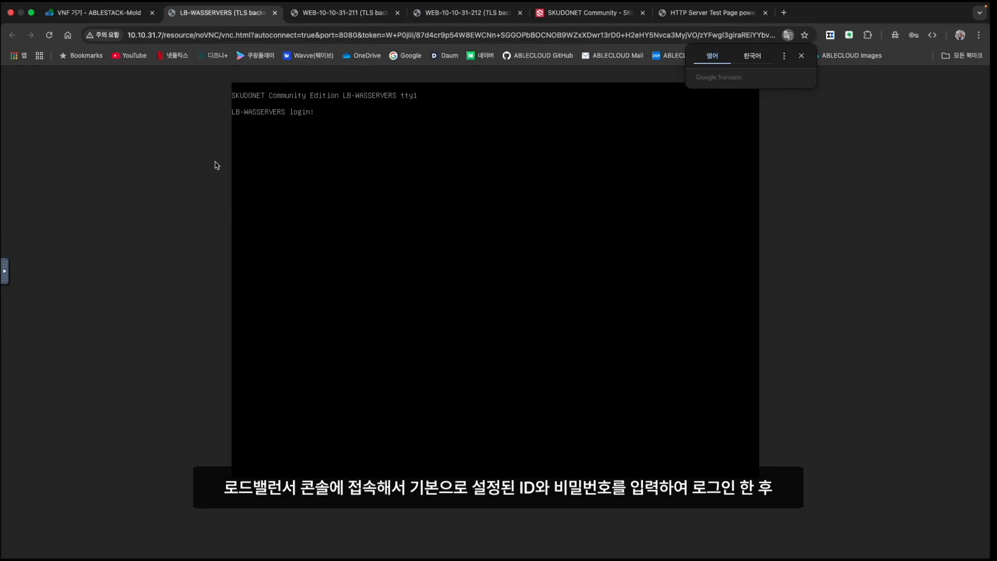
- Log in on the LB-WASSERVERS console, run ip a, then advance the slide
{"action": "type", "text": "t"}
{"action": "key", "text": "Return"}
{"action": "key", "text": "Return"}
{"action": "type", "text": "ip"}
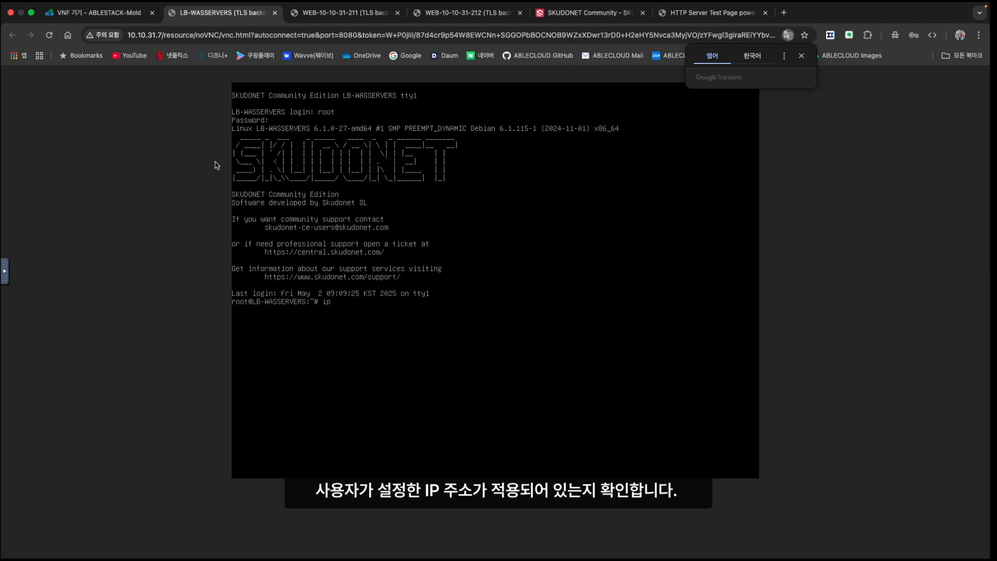
{"action": "type", "text": " a"}
{"action": "key", "text": "Return"}
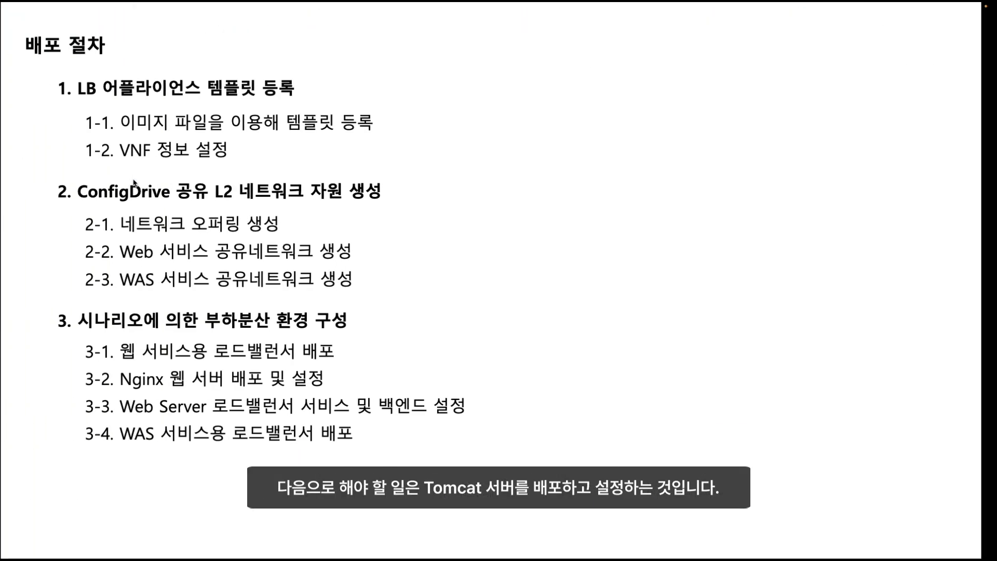
{"action": "left_click", "coordinate": [246, 360]}
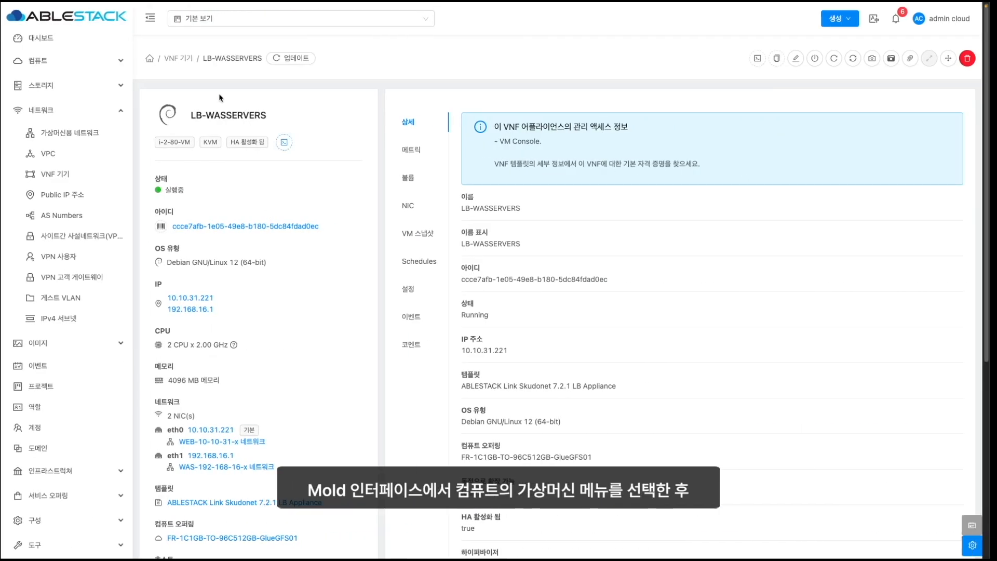
- Start a new VM with 2 CPU cores and 4096 MB on the WAS-192-168-16-x network
{"action": "left_click", "coordinate": [92, 61]}
{"action": "left_click", "coordinate": [65, 83]}
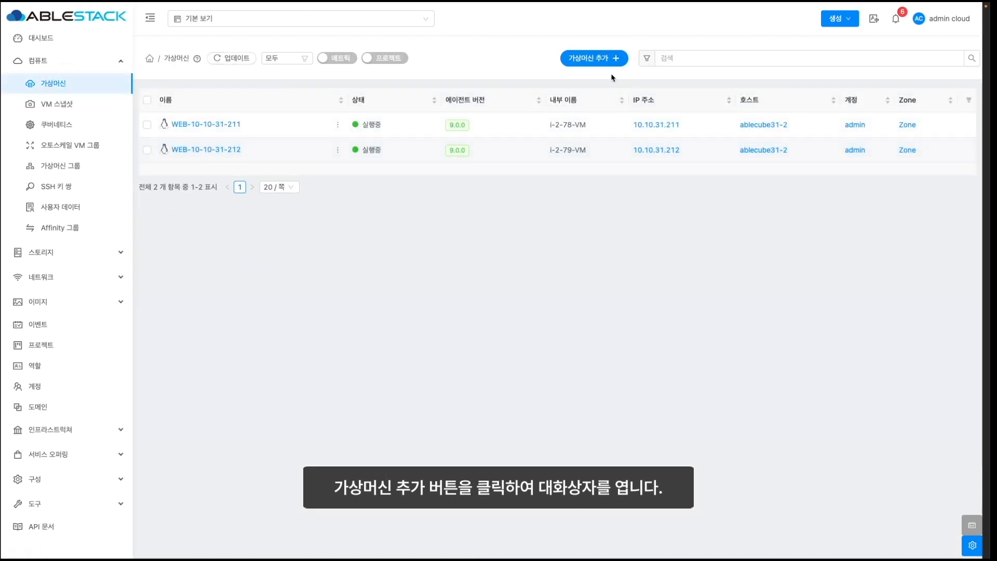
{"action": "left_click", "coordinate": [595, 59]}
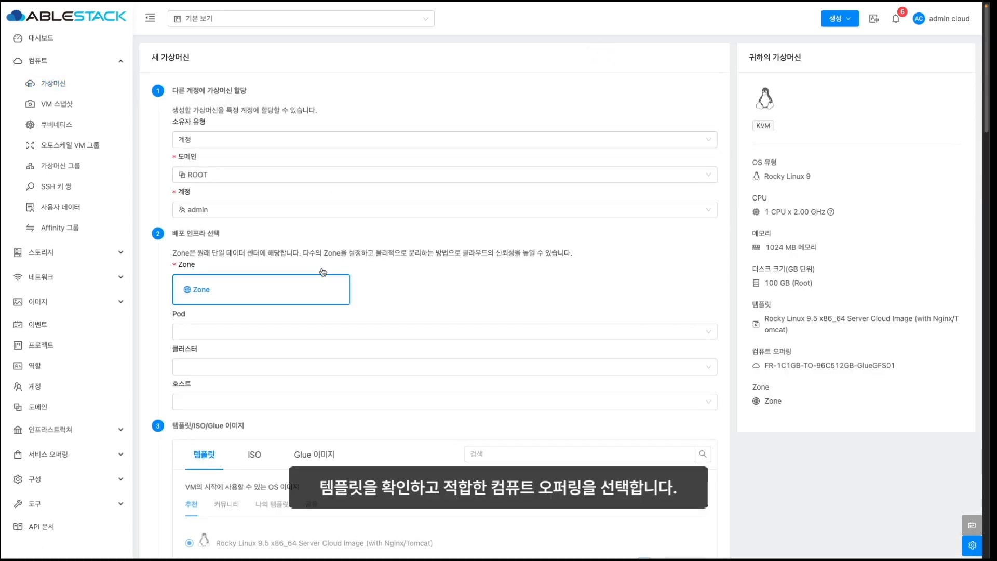
{"action": "scroll", "coordinate": [323, 271], "scroll_direction": "down", "scroll_amount": 9}
{"action": "left_click", "coordinate": [213, 298]}
{"action": "left_click", "coordinate": [219, 334]}
{"action": "left_click", "coordinate": [470, 298]}
{"action": "left_click", "coordinate": [460, 349]}
{"action": "scroll", "coordinate": [312, 332], "scroll_direction": "down", "scroll_amount": 7}
{"action": "left_click", "coordinate": [205, 275]}
{"action": "left_click", "coordinate": [359, 478]}
{"action": "type", "text": "192.168"}
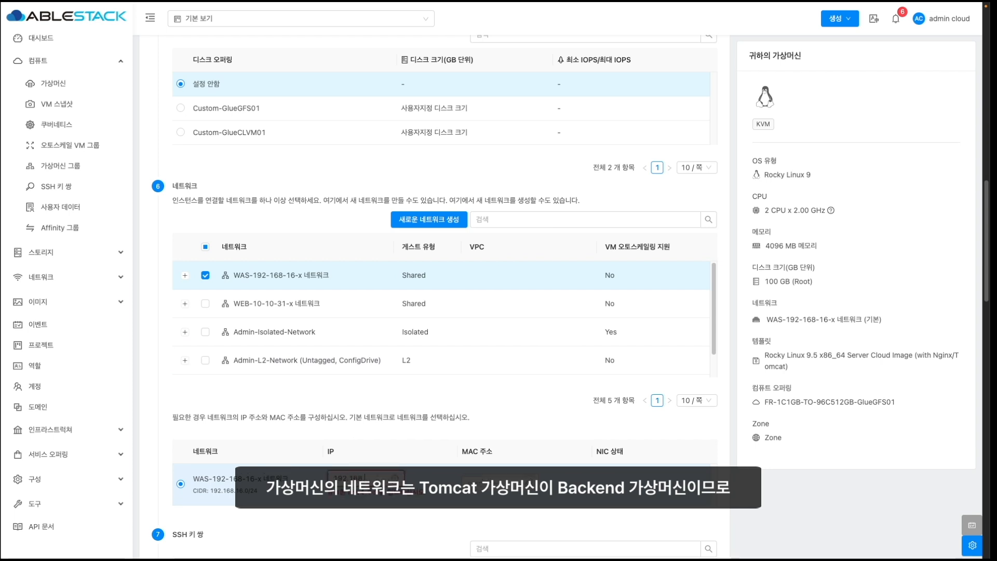
{"action": "type", "text": ".16.11"}
{"action": "scroll", "coordinate": [342, 341], "scroll_direction": "down", "scroll_amount": 8}
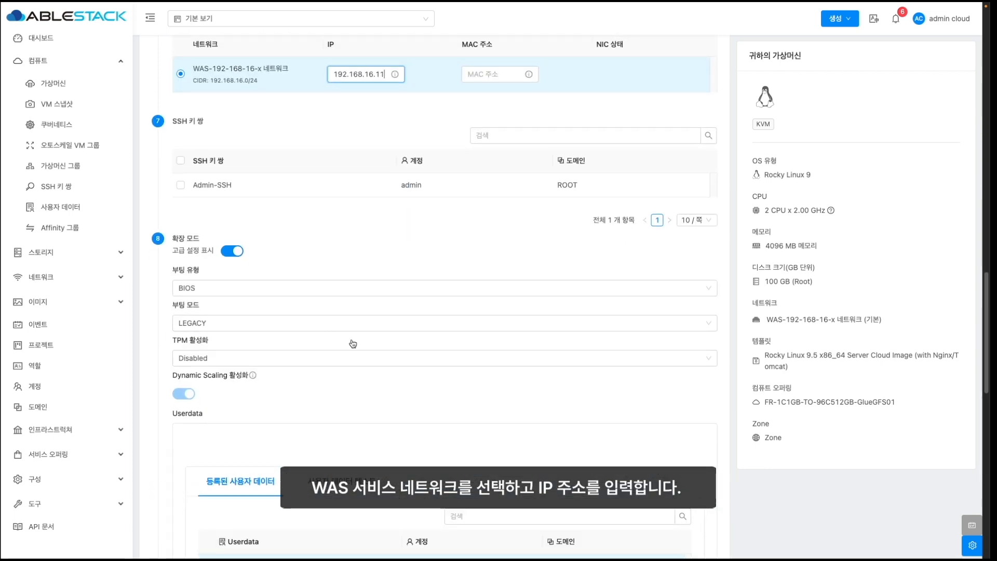
{"action": "scroll", "coordinate": [355, 344], "scroll_direction": "down", "scroll_amount": 10}
{"action": "left_click", "coordinate": [184, 330]}
{"action": "left_click", "coordinate": [209, 372]}
{"action": "left_click", "coordinate": [202, 421]}
{"action": "left_click", "coordinate": [208, 443]}
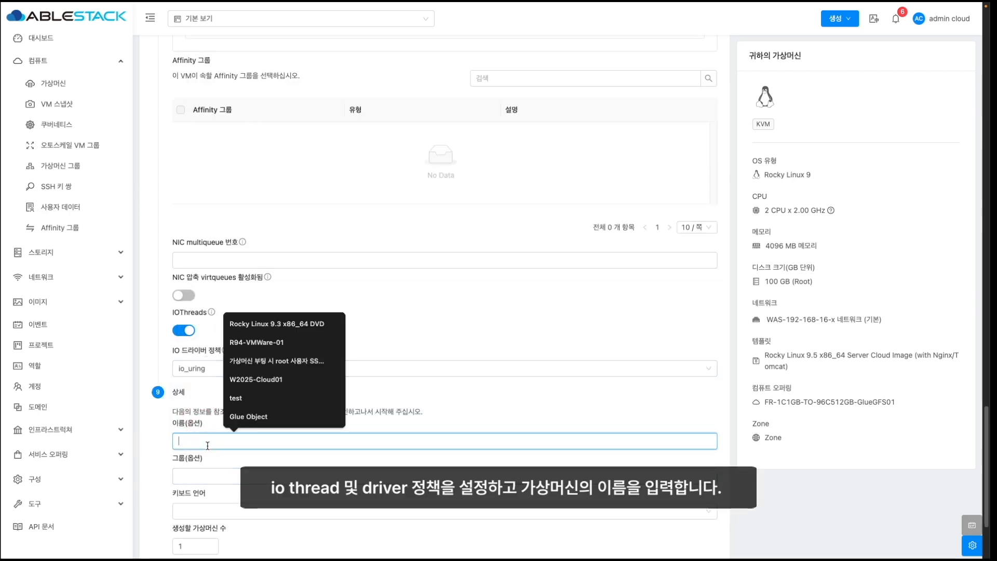
{"action": "type", "text": "WAS"}
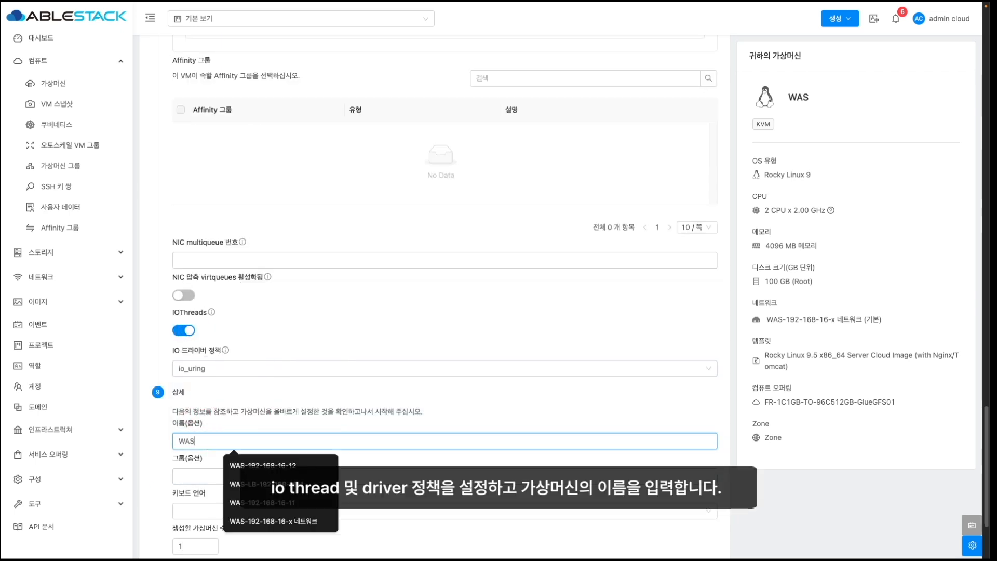
{"action": "type", "text": "-192-168"}
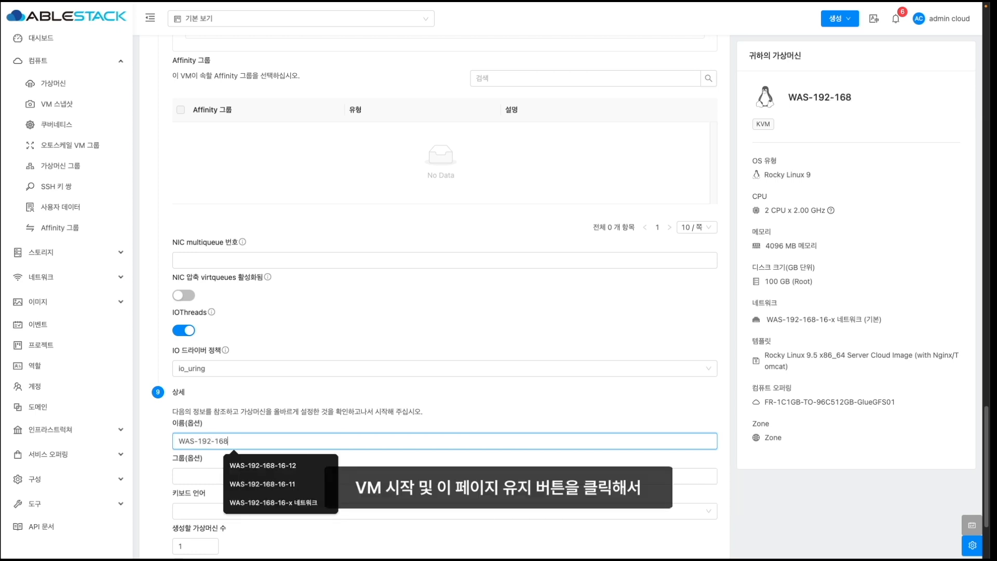
{"action": "type", "text": "-16-11"}
{"action": "scroll", "coordinate": [320, 404], "scroll_direction": "up", "scroll_amount": 10}
{"action": "scroll", "coordinate": [321, 405], "scroll_direction": "down", "scroll_amount": 10}
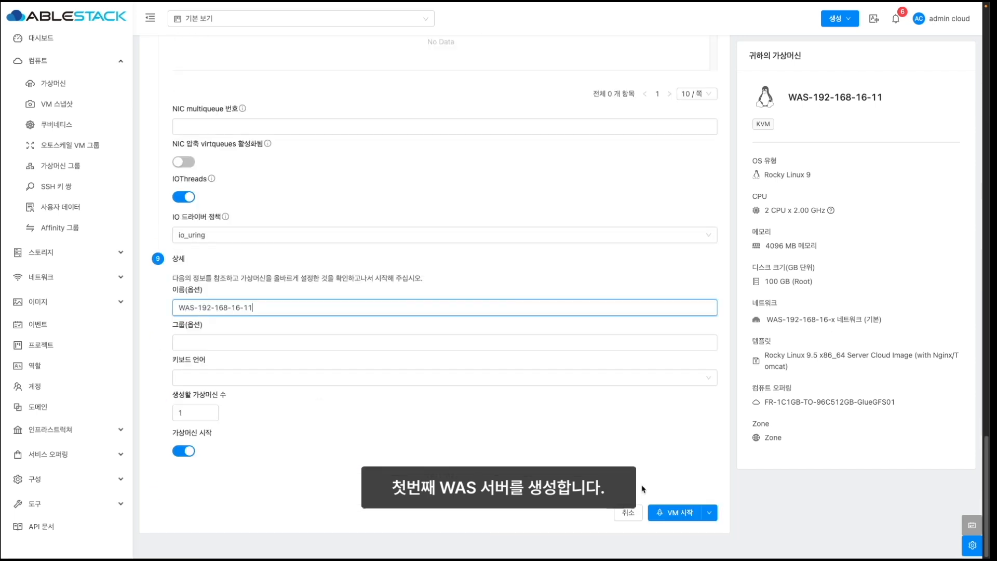
{"action": "mouse_move", "coordinate": [706, 512]}
{"action": "left_click", "coordinate": [691, 537]}
{"action": "scroll", "coordinate": [451, 429], "scroll_direction": "up", "scroll_amount": 10}
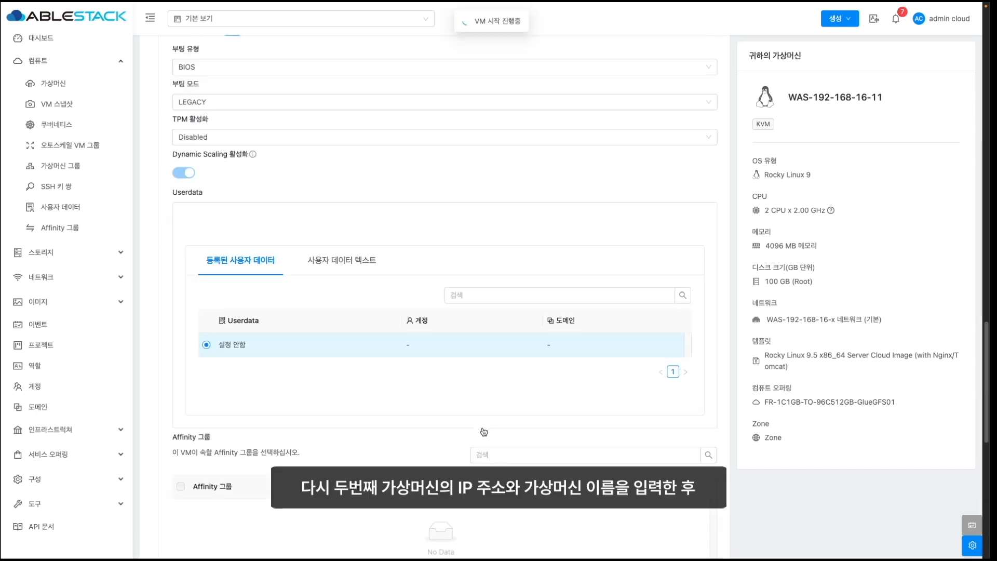
{"action": "left_click", "coordinate": [385, 207]}
{"action": "key", "text": "BackSpace"}
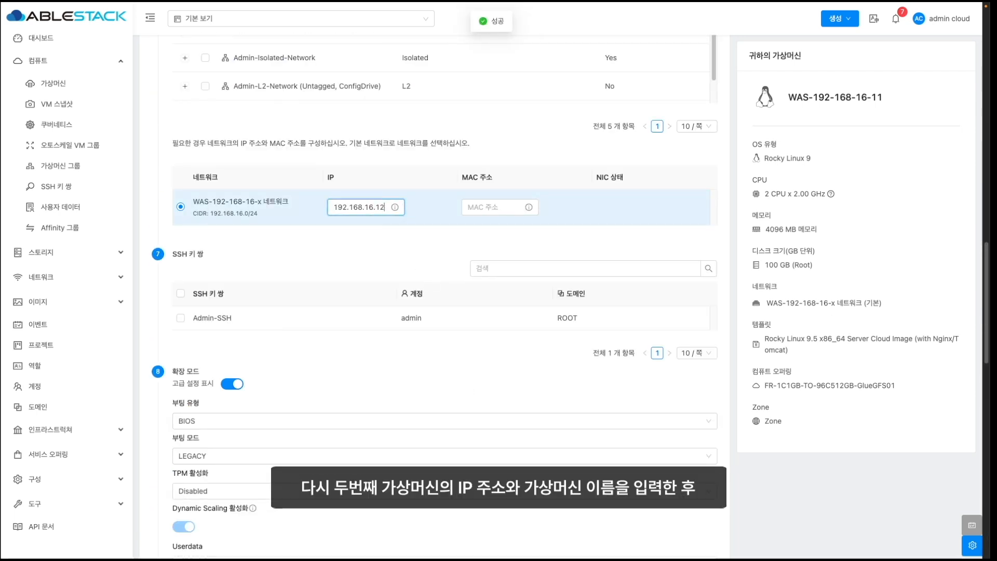
{"action": "type", "text": "2"}
{"action": "scroll", "coordinate": [360, 245], "scroll_direction": "down", "scroll_amount": 15}
{"action": "left_click", "coordinate": [278, 310]}
{"action": "key", "text": "BackSpace"}
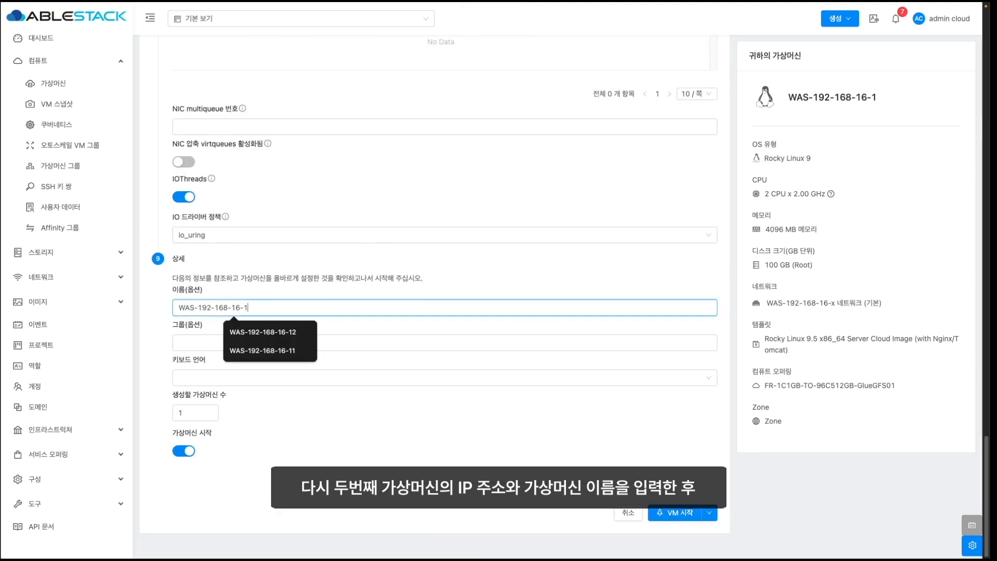
{"action": "type", "text": "2"}
{"action": "left_click", "coordinate": [673, 513]}
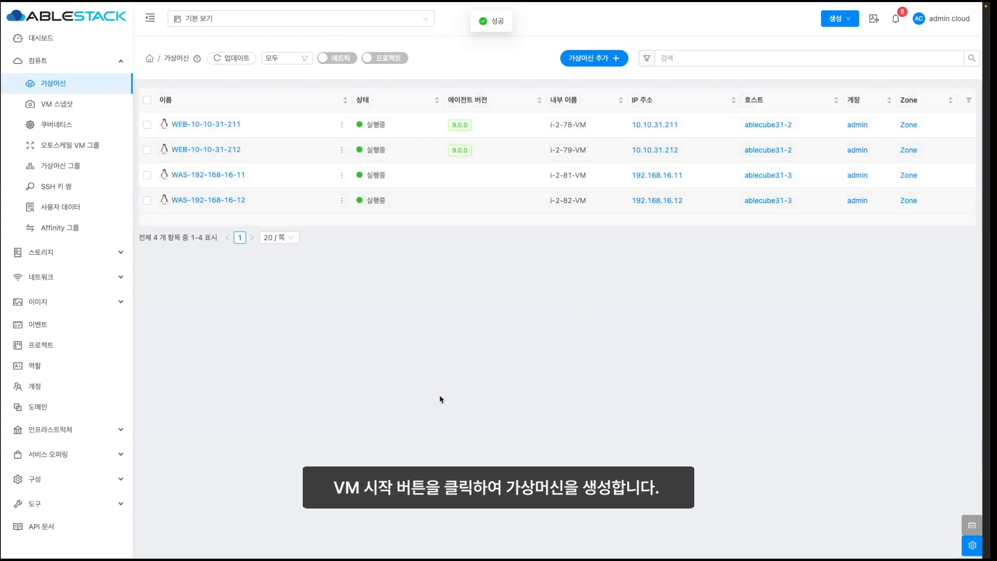
{"action": "mouse_move", "coordinate": [342, 201]}
{"action": "left_click", "coordinate": [353, 175]}
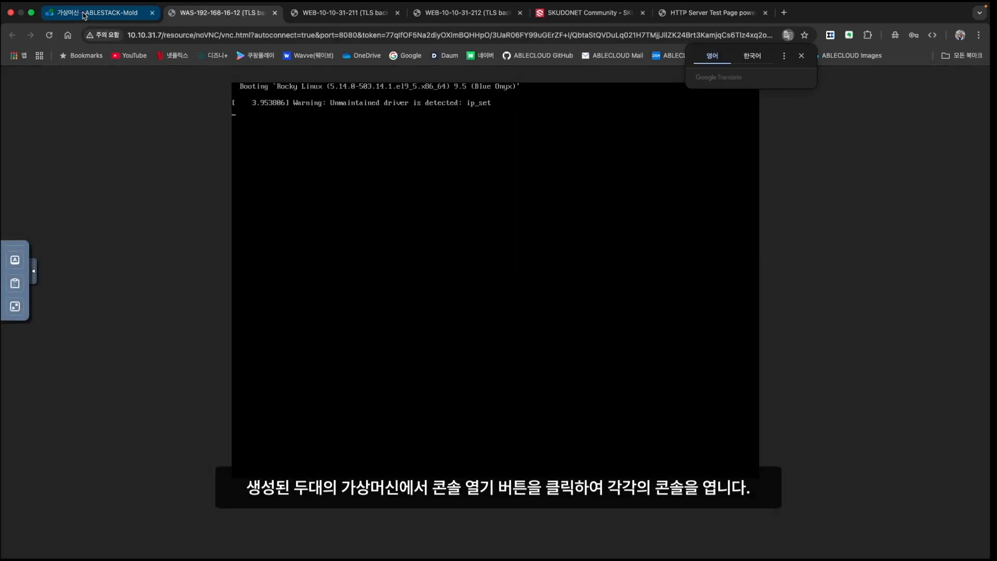
{"action": "left_click", "coordinate": [83, 14]}
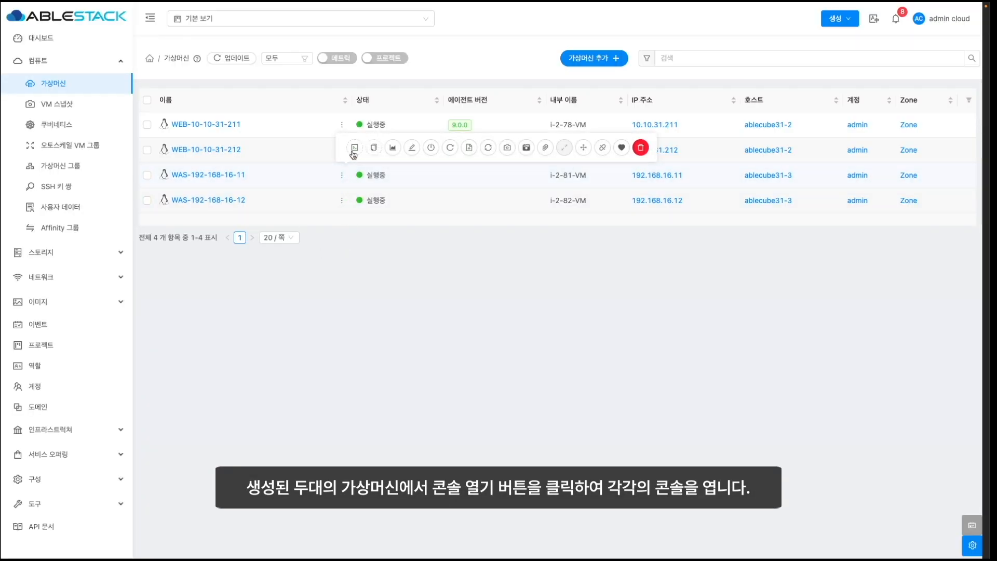
{"action": "left_click", "coordinate": [354, 151]}
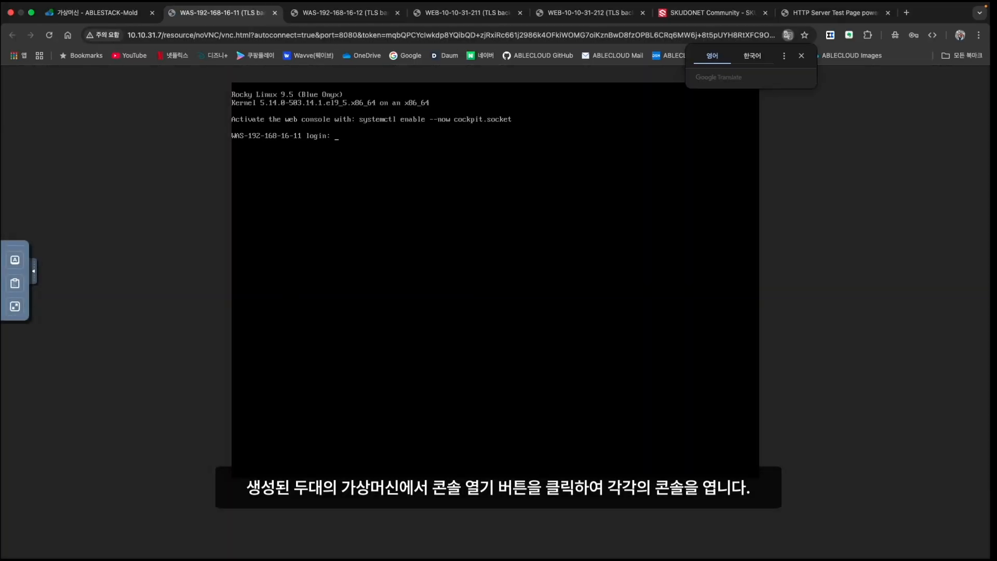
{"action": "type", "text": "root"}
{"action": "key", "text": "Return"}
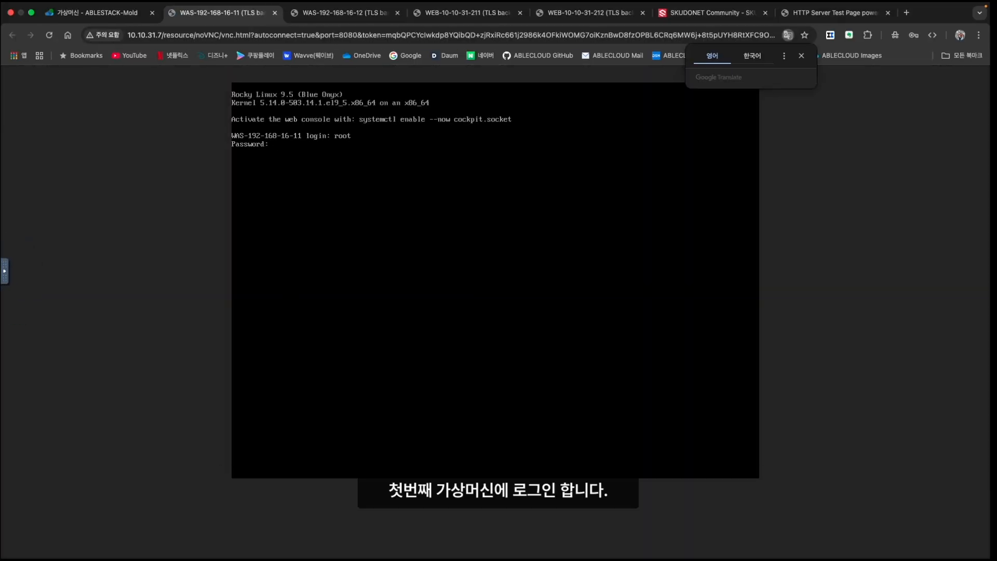
{"action": "key", "text": "Return"}
- Install the Tomcat RPMs, enable tomcat now and at boot, and begin a firewall rule for 8080/tcp
{"action": "type", "text": "cd tomcat/"}
{"action": "key", "text": "Return"}
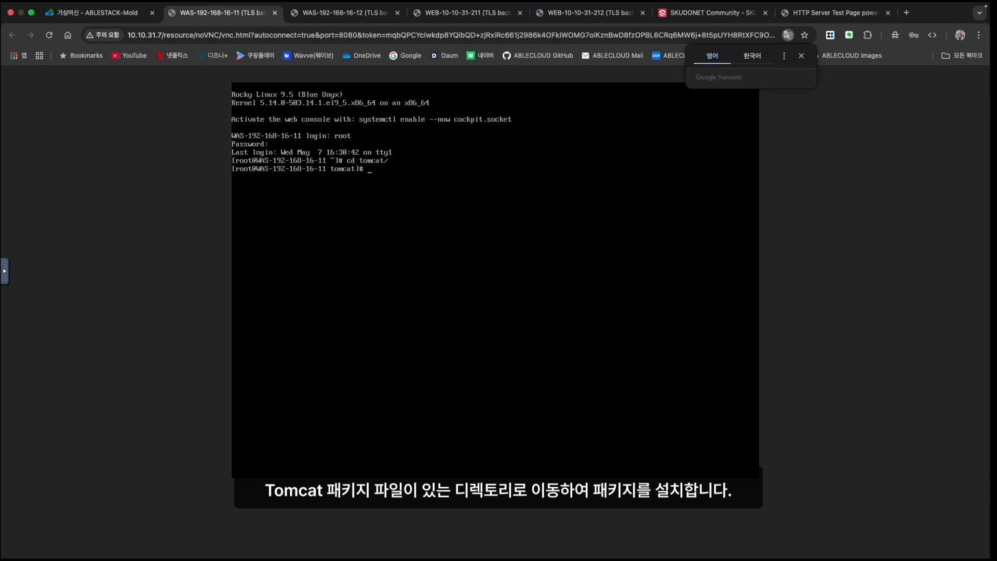
{"action": "type", "text": "rpm -ivh *.rpm"}
{"action": "key", "text": "Return"}
{"action": "type", "text": "systemctl enable --n"}
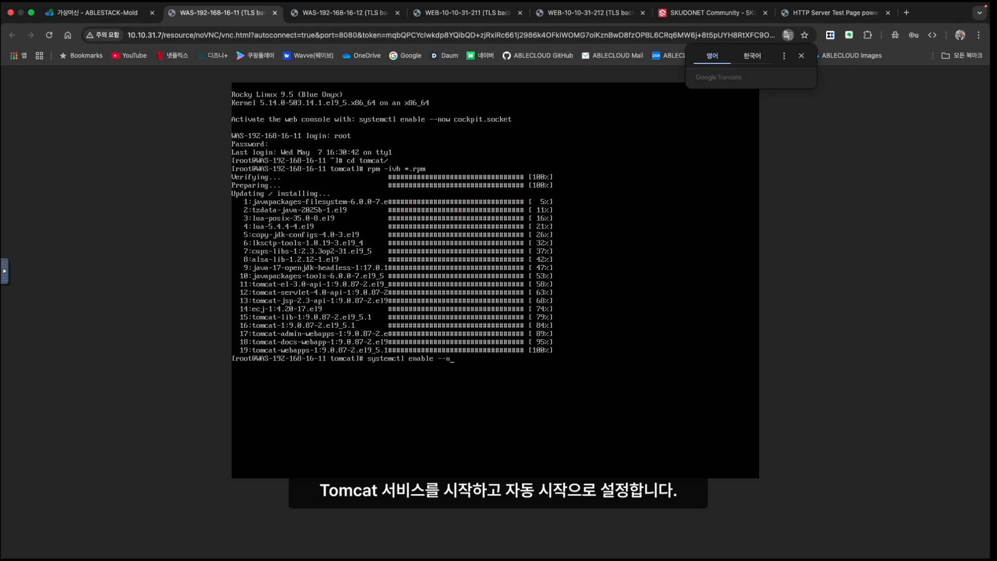
{"action": "type", "text": "ow tomcat"}
{"action": "key", "text": "Return"}
{"action": "key", "text": "ctrl+l"}
{"action": "type", "text": "firewall-cmd --permanent --add"}
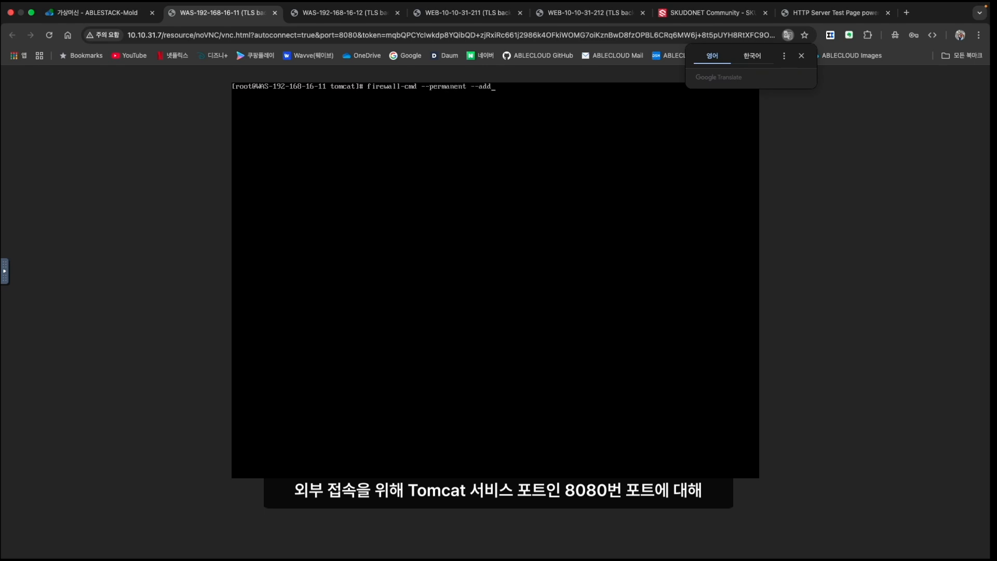
{"action": "type", "text": "-port=8080/tcp"}
- Permanently open port 8080/tcp in the firewall and reload the firewall rules
{"action": "key", "text": "Return"}
{"action": "type", "text": "firewall-cmd --reload"}
{"action": "key", "text": "Return"}
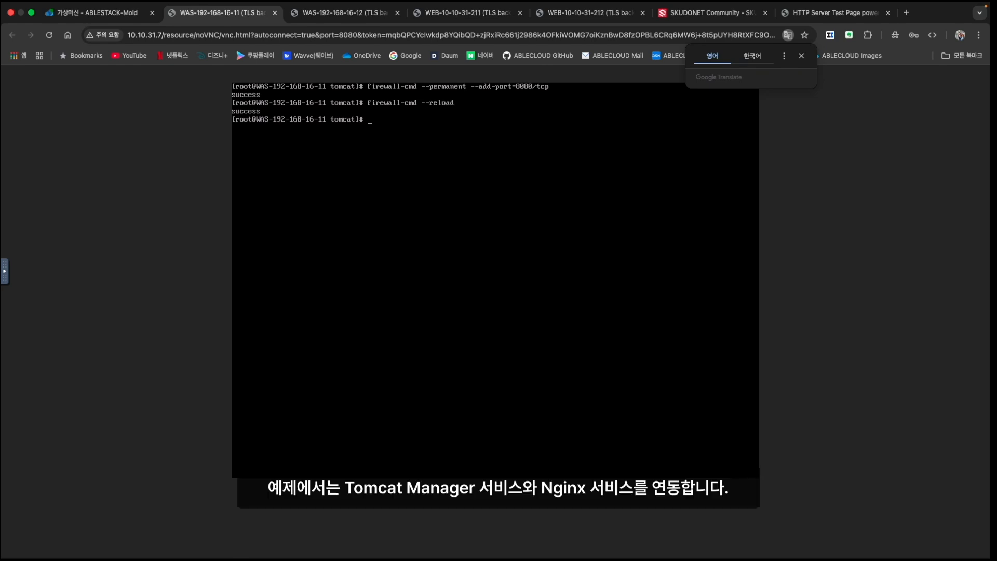
{"action": "type", "text": "clear"}
{"action": "key", "text": "Return"}
- Delete the remote-address Valve from the Manager's META-INF/context.xml and save it
{"action": "type", "text": "cd /"}
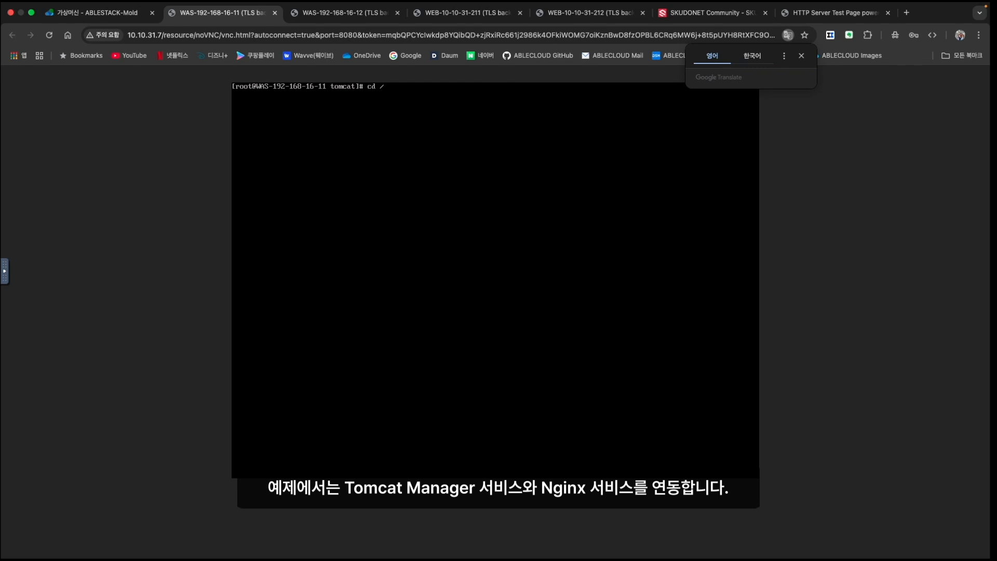
{"action": "type", "text": "usr/s"}
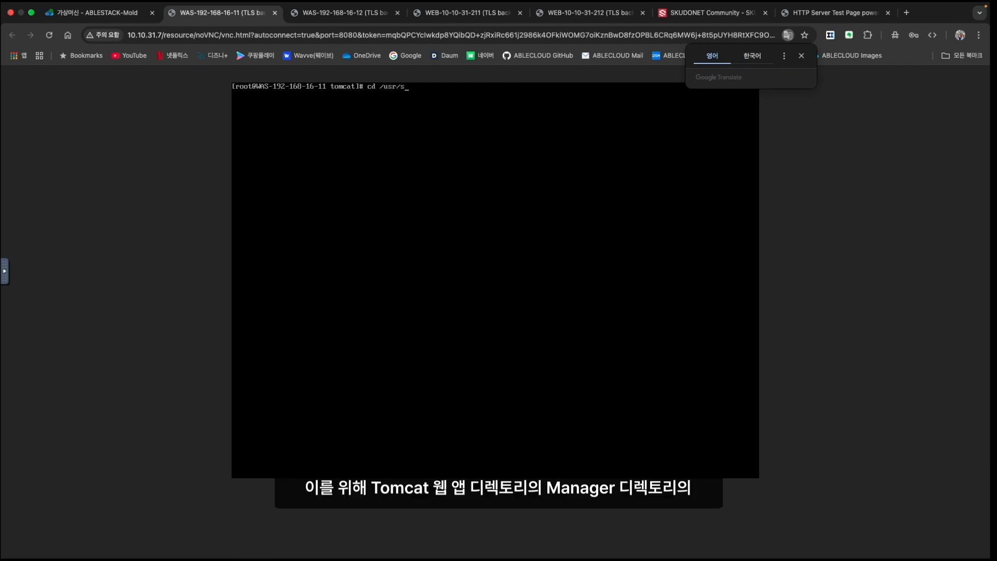
{"action": "key", "text": "Tab"}
{"action": "key", "text": "Tab"}
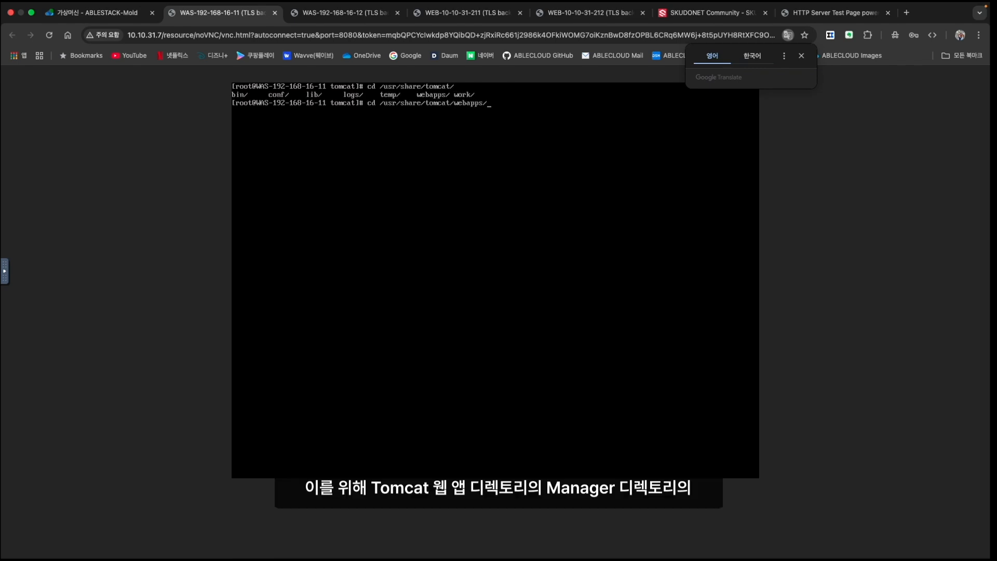
{"action": "type", "text": "M"}
{"action": "key", "text": "Tab"}
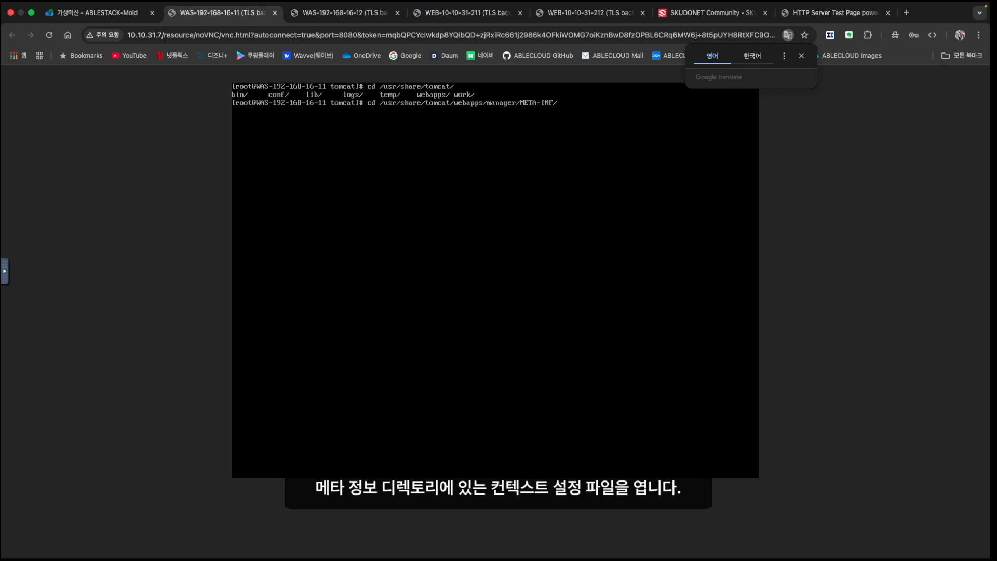
{"action": "key", "text": "Return"}
{"action": "type", "text": "vi context.xml context.xm"}
{"action": "key", "text": "Return"}
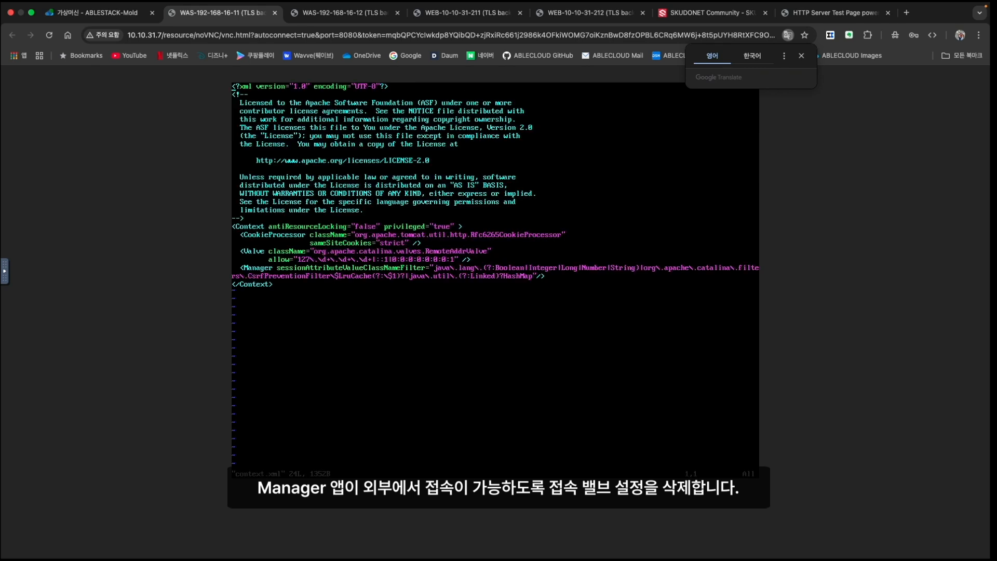
{"action": "key", "text": "d"}
{"action": "key", "text": "d"}
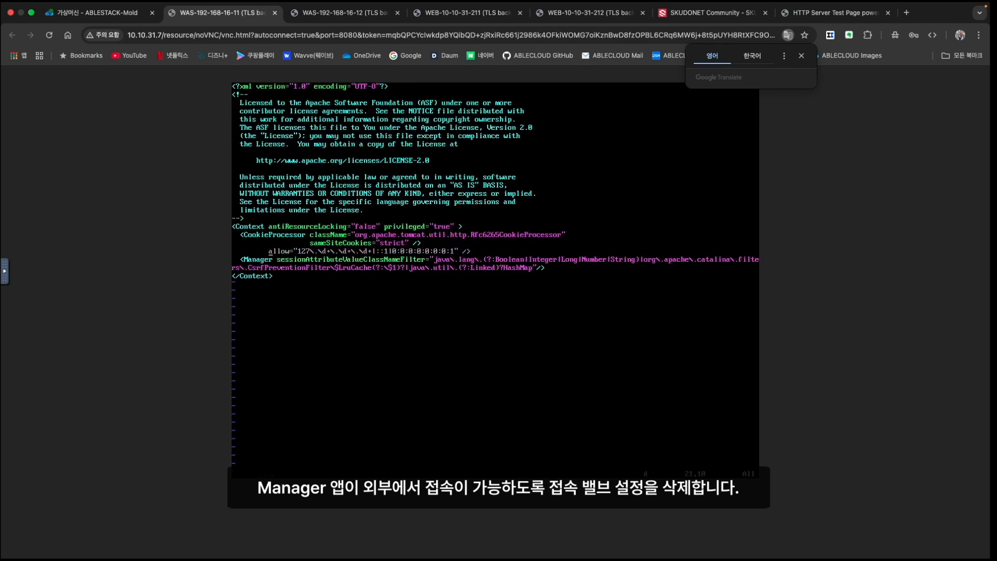
{"action": "key", "text": "d"}
{"action": "key", "text": "d"}
{"action": "key", "text": "Return"}
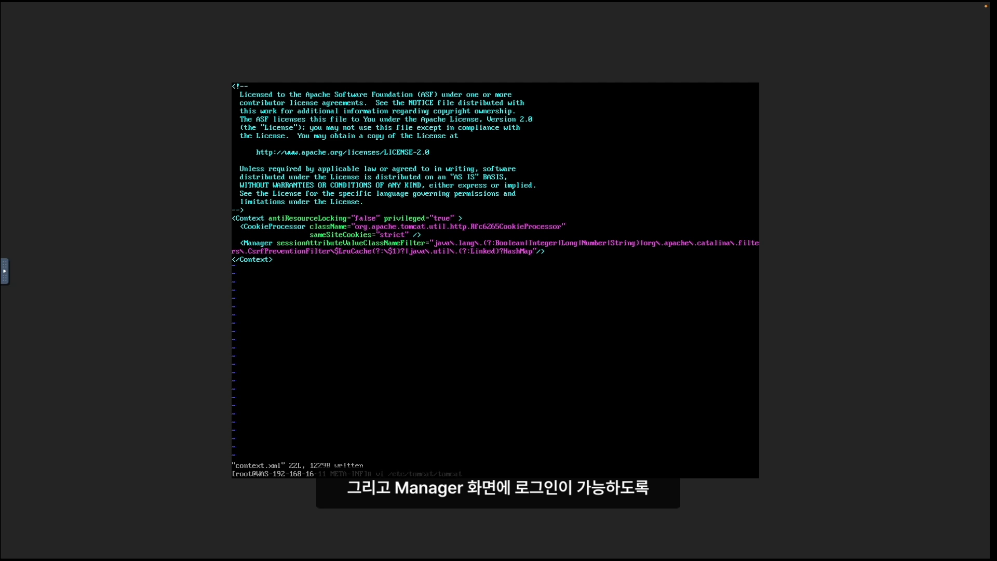
- Uncomment the admin and robot user entries in tomcat-users.xml
{"action": "key", "text": "Return"}
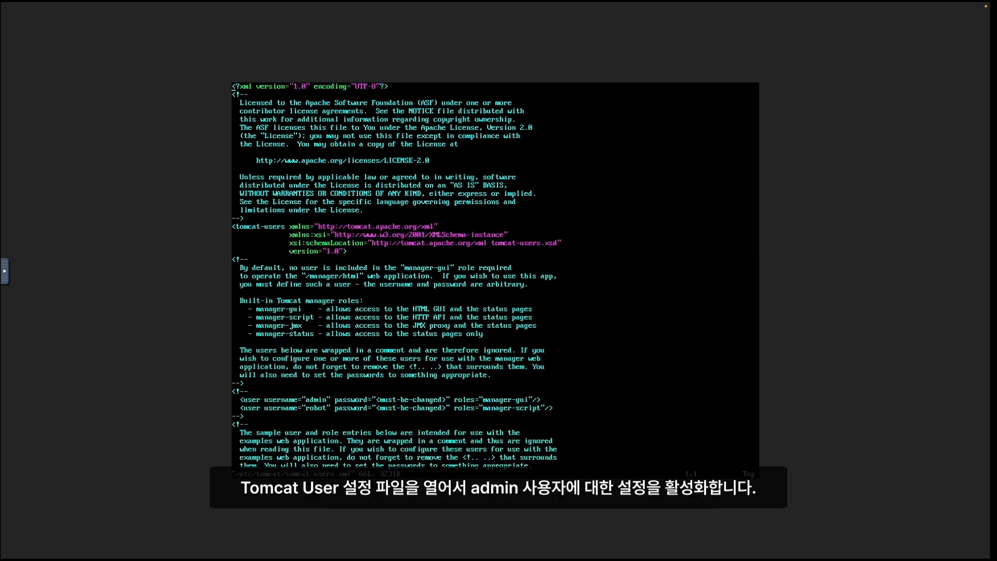
{"action": "key", "text": "d"}
{"action": "key", "text": "d"}
{"action": "key", "text": "Down"}
{"action": "key", "text": "Down"}
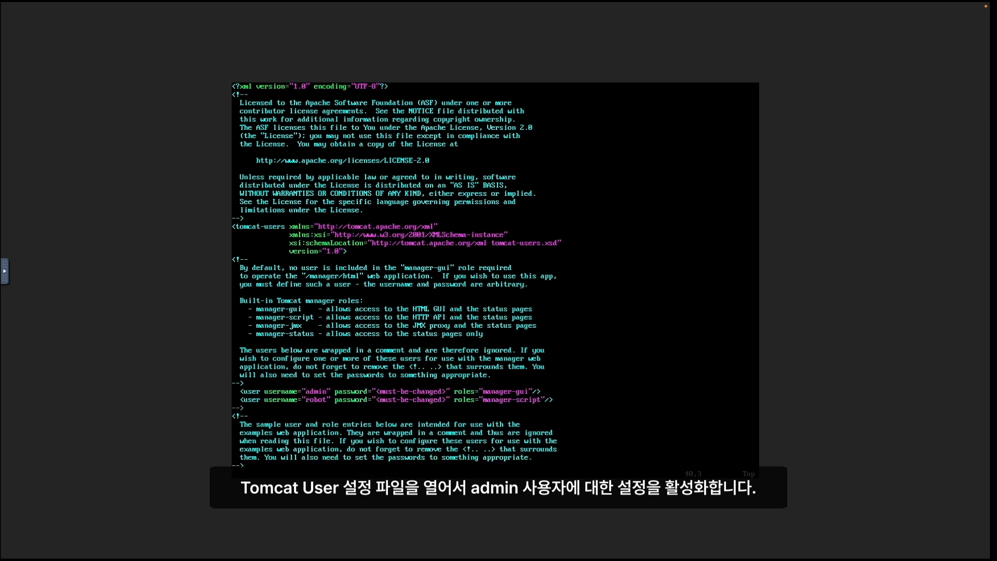
{"action": "key", "text": "d"}
{"action": "key", "text": "d"}
{"action": "key", "text": "Up"}
{"action": "key", "text": "Up"}
{"action": "key", "text": "Right"}
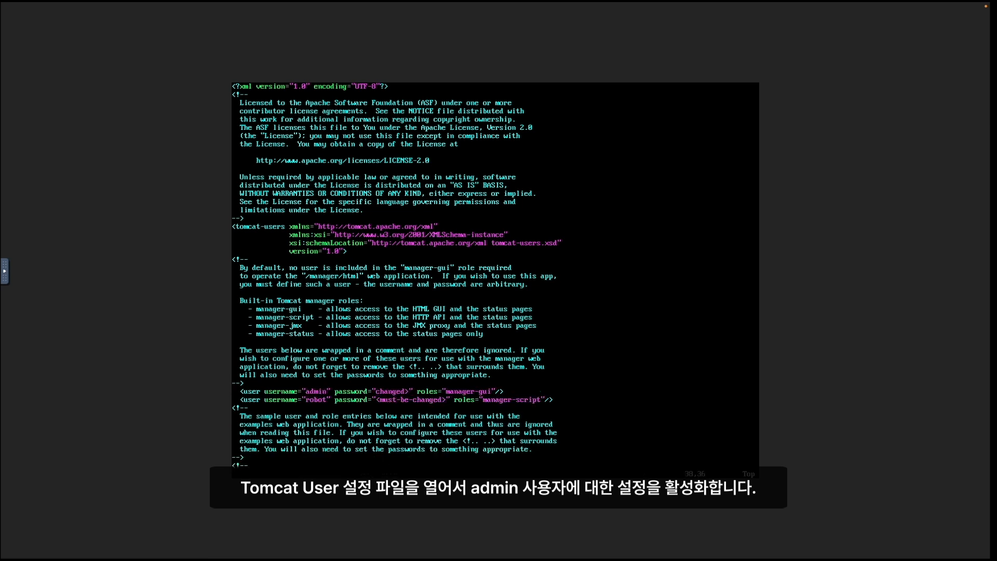
- Give the admin and robot users new passwords, save tomcat-users.xml, and restart Tomcat
{"action": "key", "text": "Down"}
{"action": "key", "text": "Escape"}
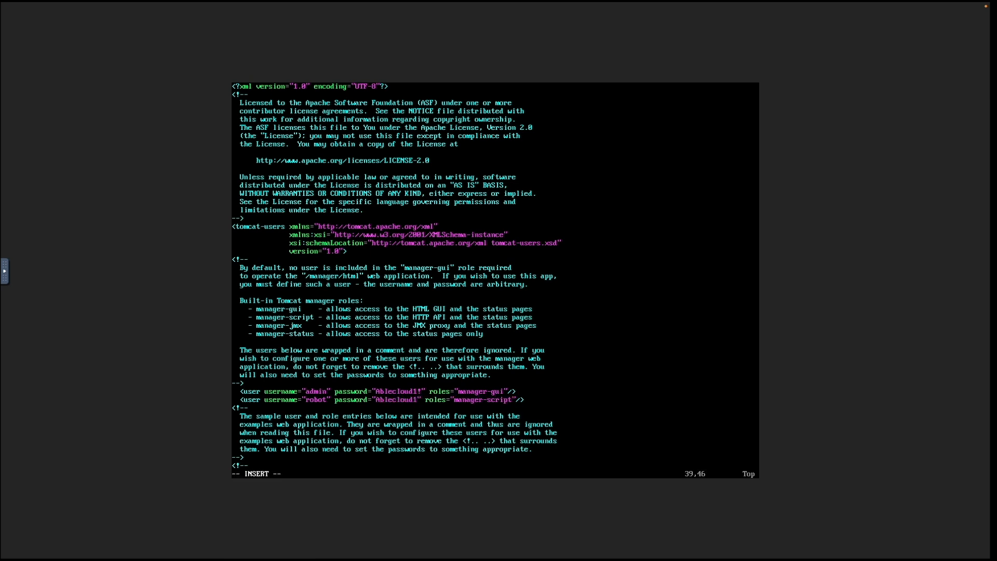
{"action": "key", "text": "Escape"}
{"action": "key", "text": "Return"}
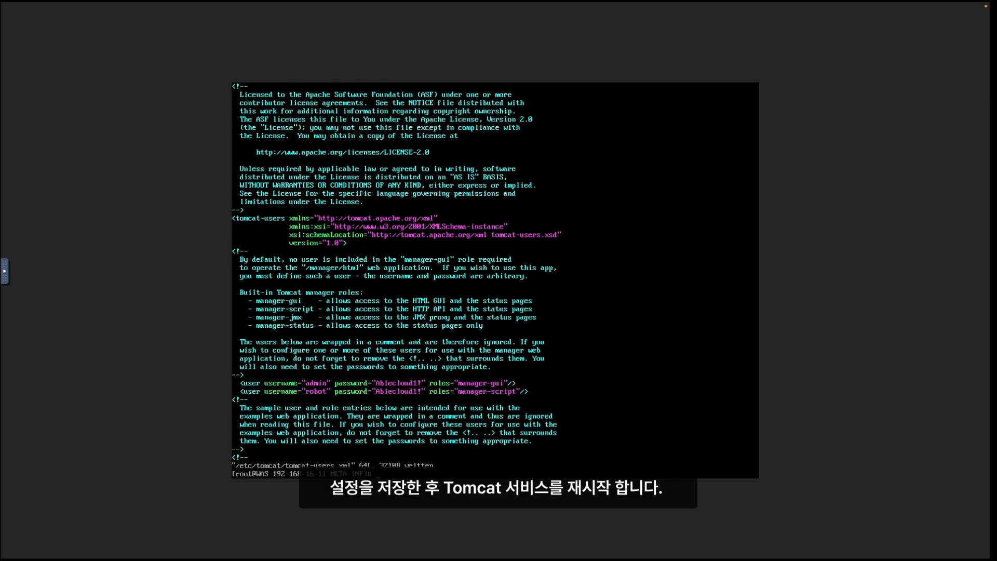
{"action": "key", "text": "Return"}
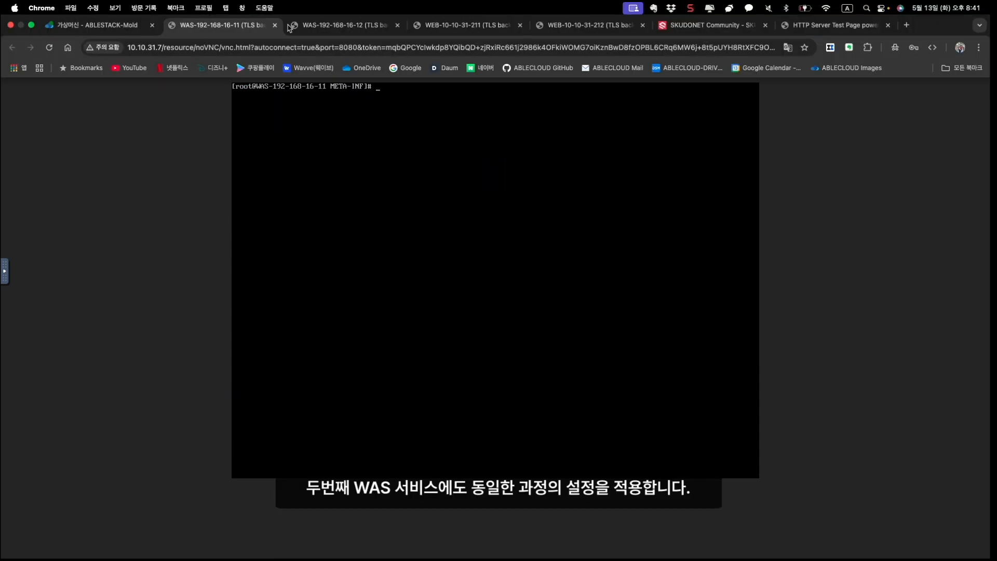
{"action": "key", "text": "ctrl+Tab"}
{"action": "key", "text": "Return"}
{"action": "key", "text": "Return"}
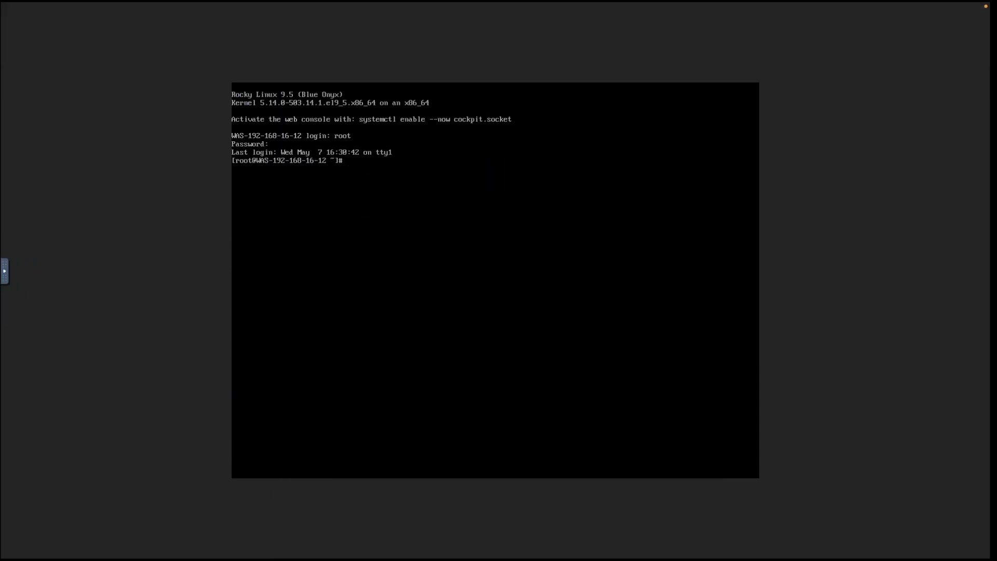
{"action": "key", "text": "Return"}
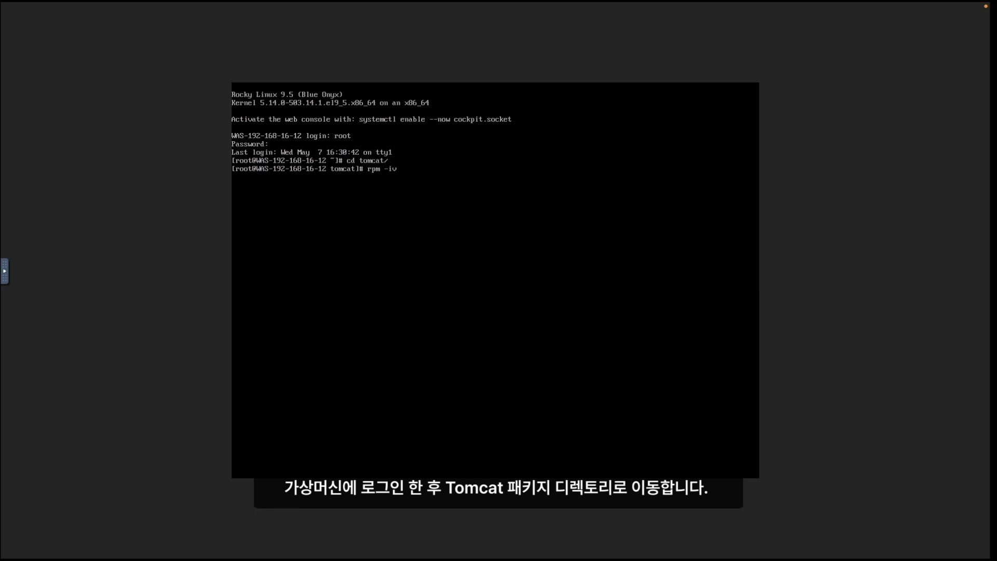
{"action": "key", "text": "Return"}
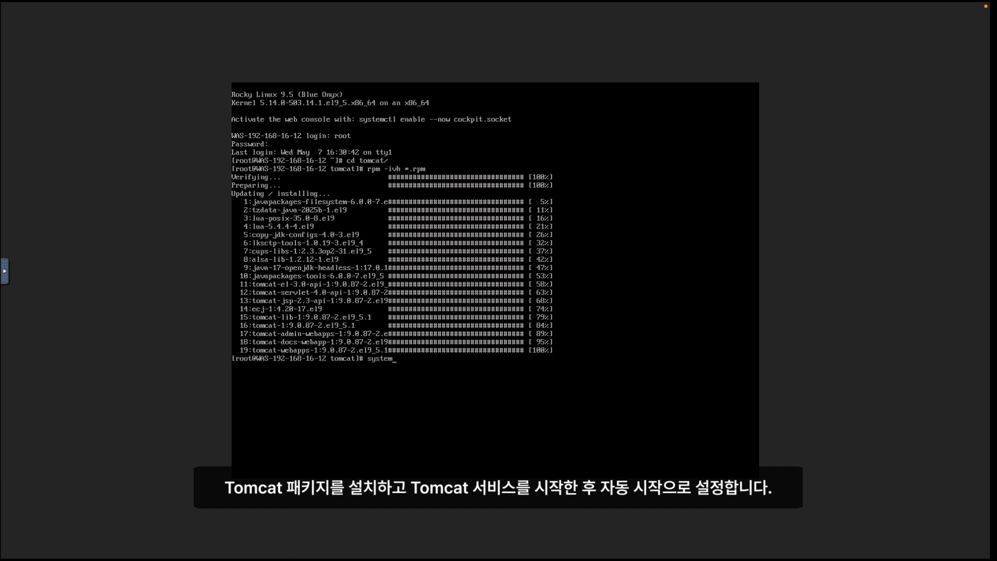
- Enable the Tomcat service and permanently open port 8080/tcp, reloading the firewall
{"action": "type", "text": "w tomcat"}
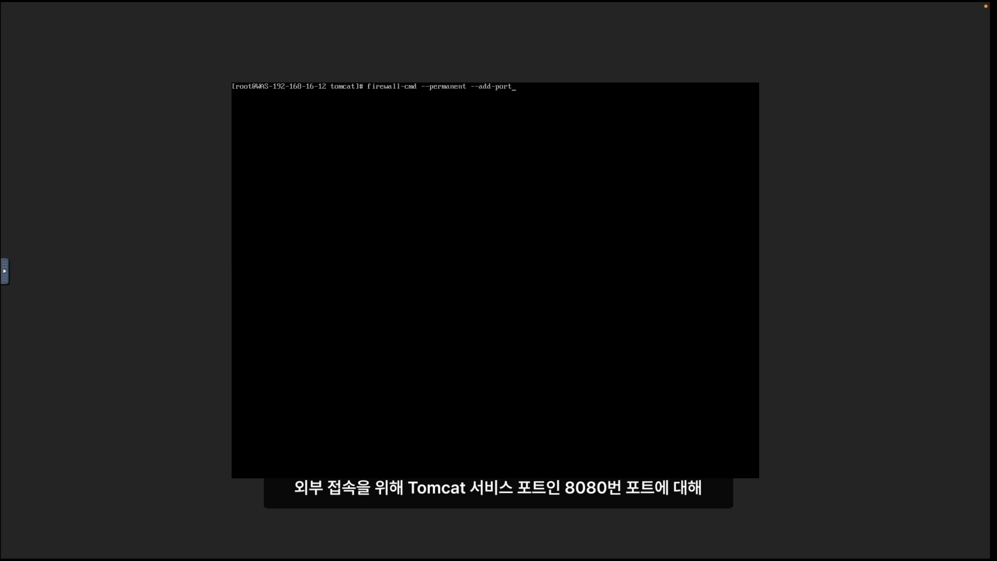
{"action": "type", "text": "8080/tcp"}
{"action": "key", "text": "Return"}
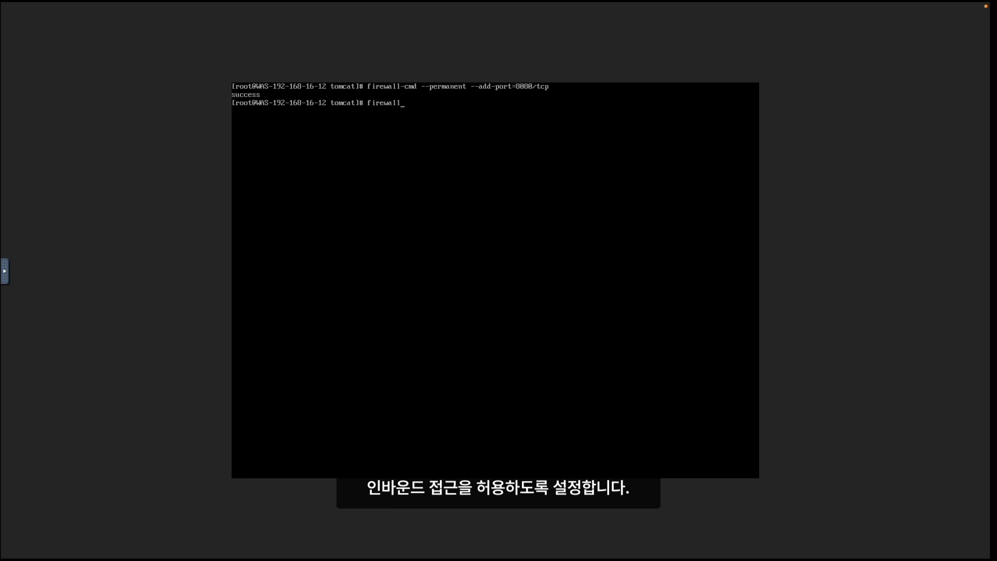
{"action": "type", "text": "firewall-cmd --reload"}
{"action": "key", "text": "Return"}
{"action": "type", "text": "vi"}
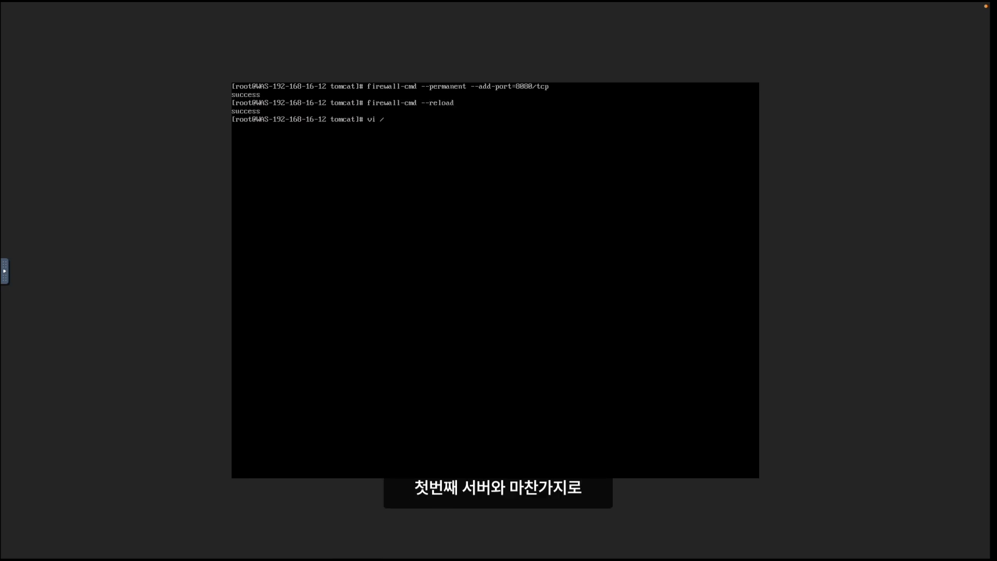
{"action": "type", "text": " /usr/share/tomcat/webapps/manager/META-INF/co"}
- Delete the RemoteAddrValve lines from the Manager's context.xml and save it
{"action": "key", "text": "Tab"}
{"action": "key", "text": "Return"}
{"action": "key", "text": "j"}
{"action": "key", "text": "j"}
{"action": "key", "text": "2"}
{"action": "key", "text": "d"}
{"action": "key", "text": "d"}
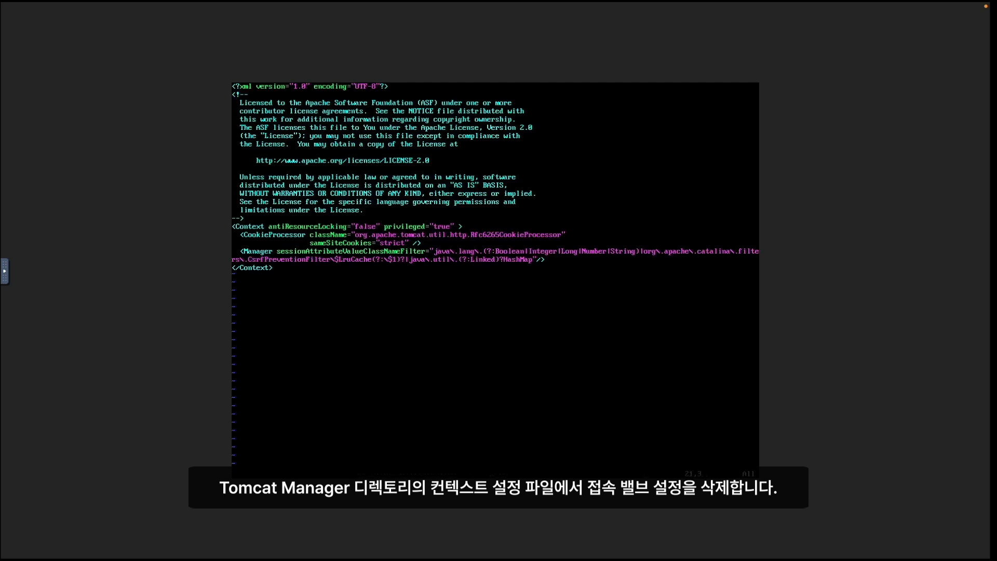
{"action": "type", "text": ":wq"}
{"action": "key", "text": "Return"}
- Remove the comment markers around the sample users in /etc/tomcat/tomcat-users.xml
{"action": "type", "text": "vi /etc/tomcat/tomcat-users.xml"}
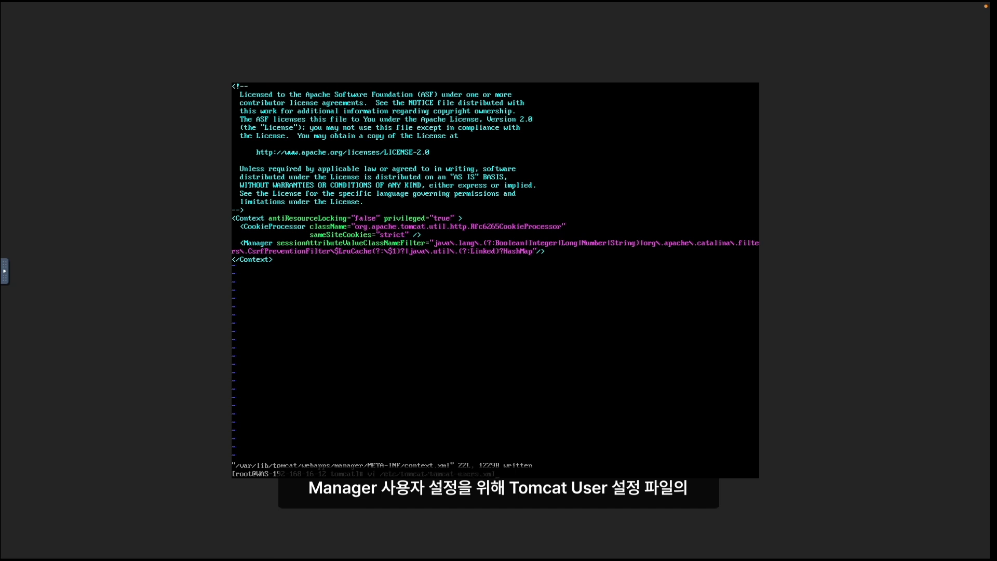
{"action": "key", "text": "Return"}
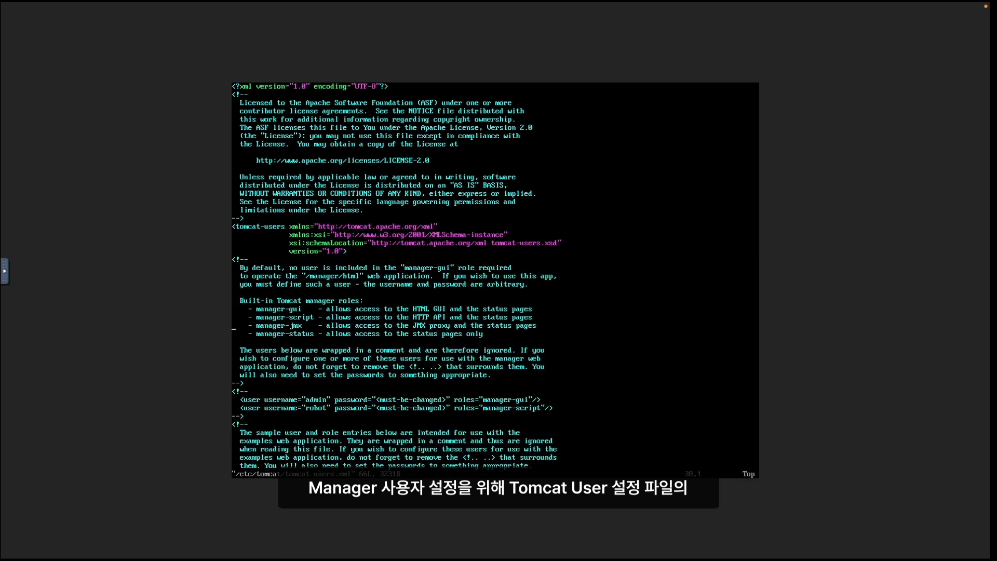
{"action": "key", "text": "d"}
{"action": "key", "text": "j"}
{"action": "key", "text": "j"}
{"action": "key", "text": "d"}
{"action": "key", "text": "d"}
{"action": "key", "text": "k"}
{"action": "key", "text": "k"}
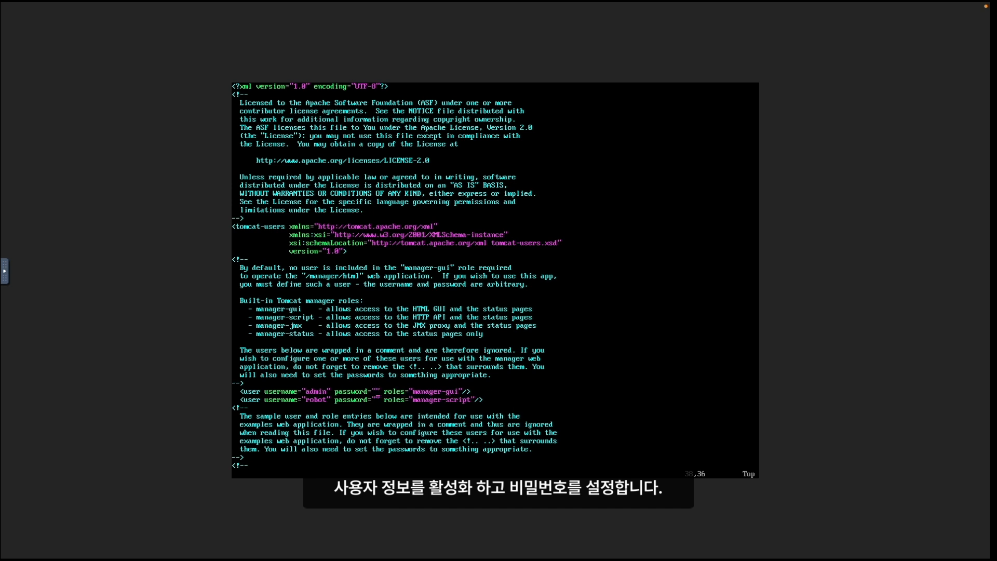
- Replace the admin and robot users' placeholder passwords with new ones and save the file
{"action": "key", "text": "Down"}
{"action": "key", "text": "Left"}
{"action": "key", "text": "Left"}
{"action": "key", "text": "Left"}
{"action": "key", "text": "Left"}
{"action": "key", "text": "Left"}
{"action": "key", "text": "Left"}
{"action": "key", "text": "Left"}
{"action": "key", "text": "Left"}
{"action": "key", "text": "Left"}
{"action": "key", "text": "Left"}
{"action": "key", "text": "Left"}
{"action": "key", "text": "Escape"}
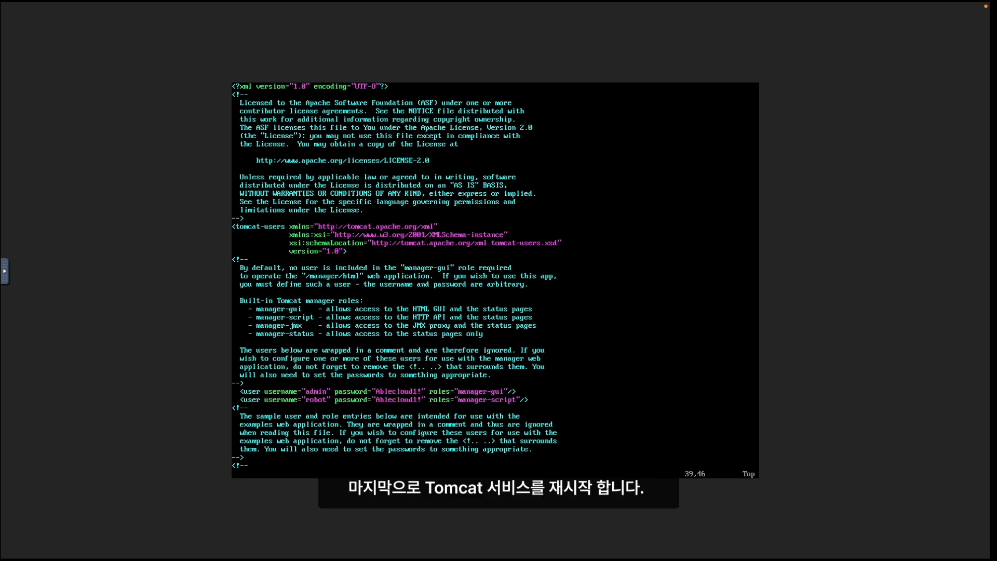
{"action": "key", "text": "Return"}
- Restart the Tomcat service on the second WAS server
{"action": "type", "text": "systemctl restart"}
{"action": "key", "text": "Return"}
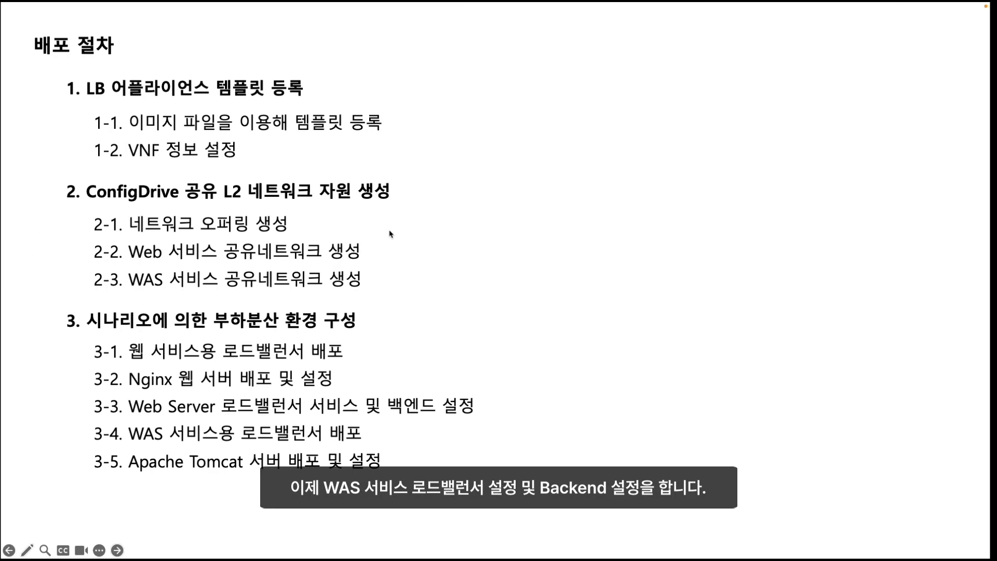
{"action": "left_click", "coordinate": [391, 234]}
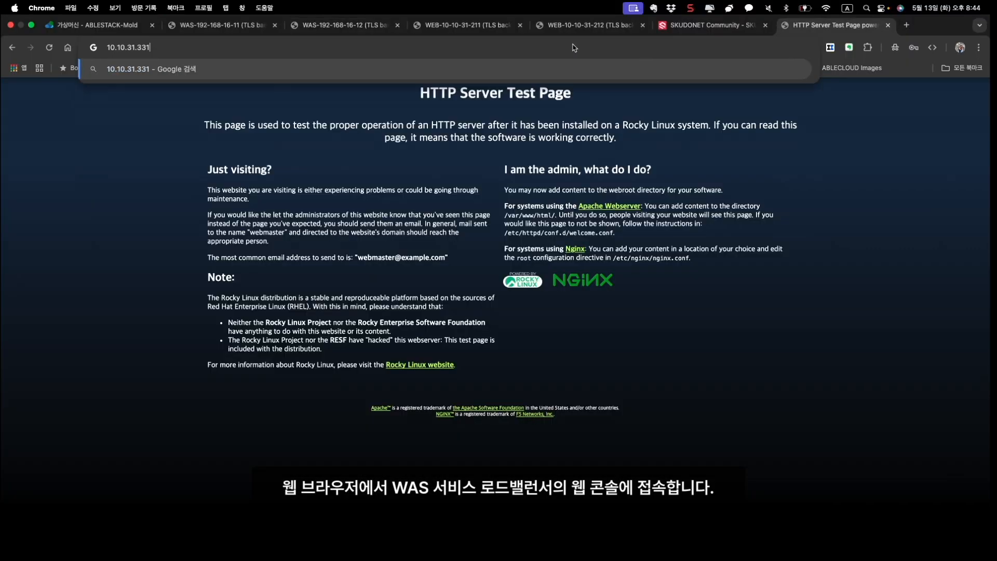
- Load 10.10.31.221:444 and proceed past the certificate warning to the SKUDONET sign-in page
{"action": "key", "text": "BackSpace"}
{"action": "key", "text": "BackSpace"}
{"action": "key", "text": "BackSpace"}
{"action": "type", "text": "221"}
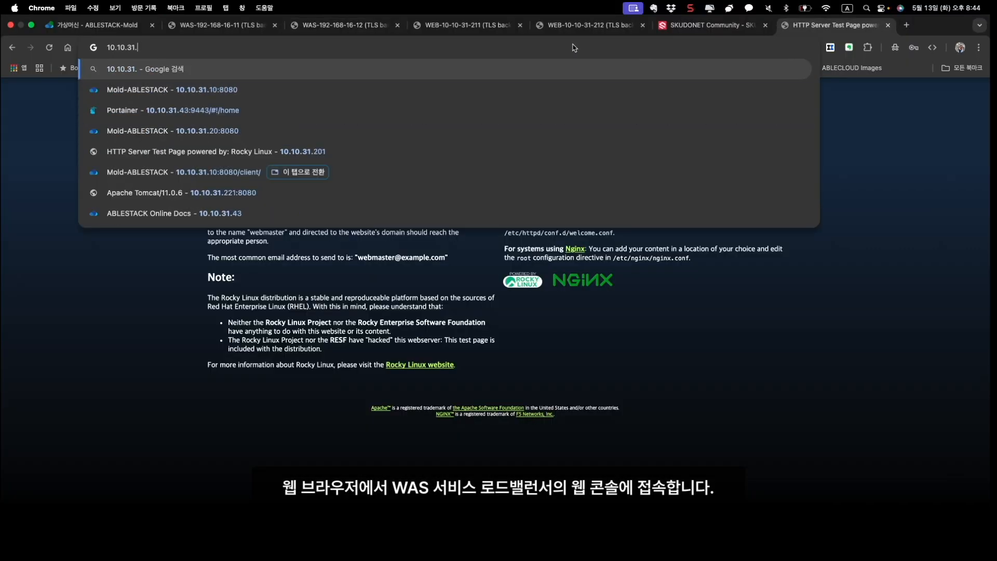
{"action": "type", "text": ":444"}
{"action": "key", "text": "Return"}
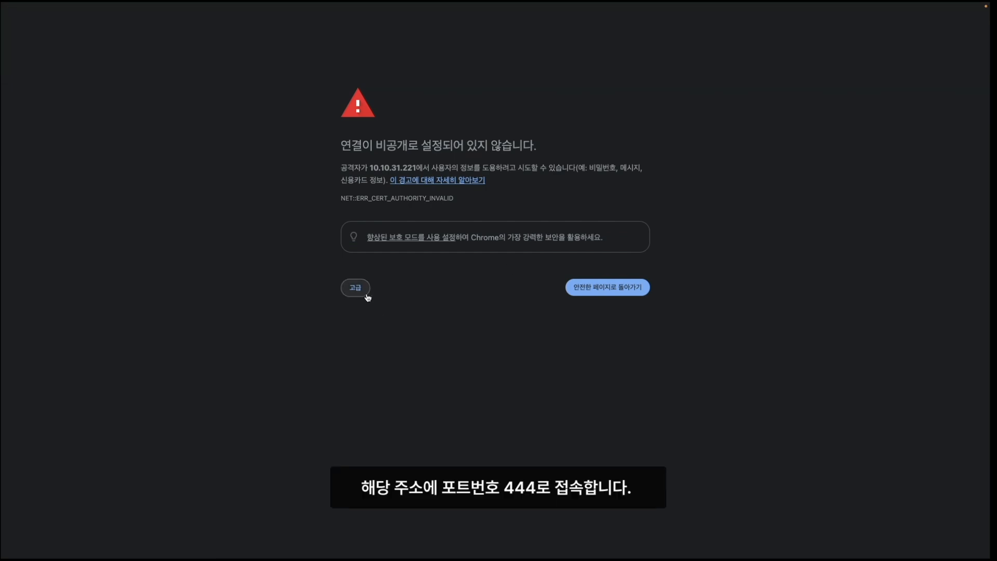
{"action": "left_click", "coordinate": [362, 290]}
{"action": "left_click", "coordinate": [362, 355]}
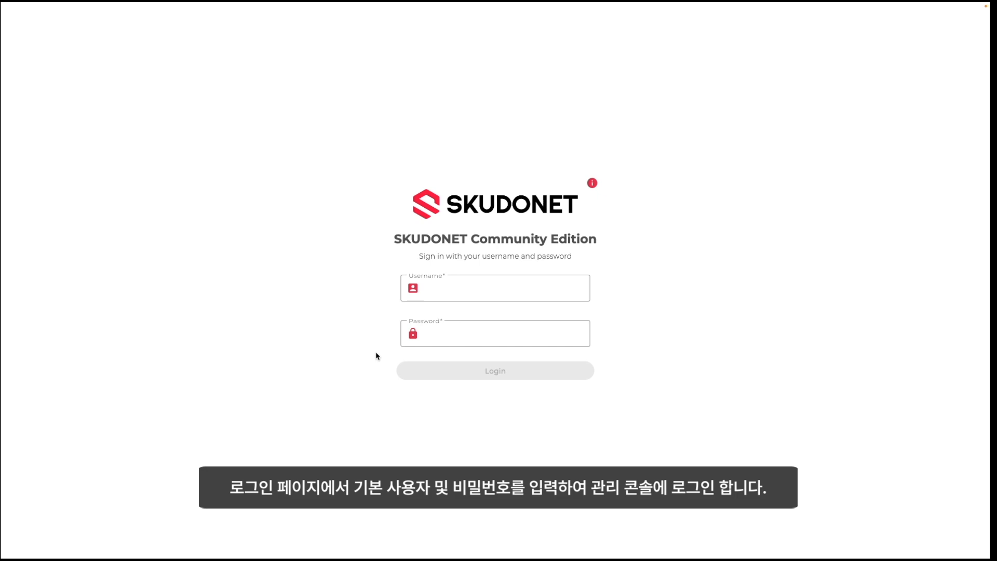
- Sign in to SKUDONET as root with the account password
{"action": "left_click", "coordinate": [467, 295]}
{"action": "type", "text": "root"}
{"action": "key", "text": "Tab"}
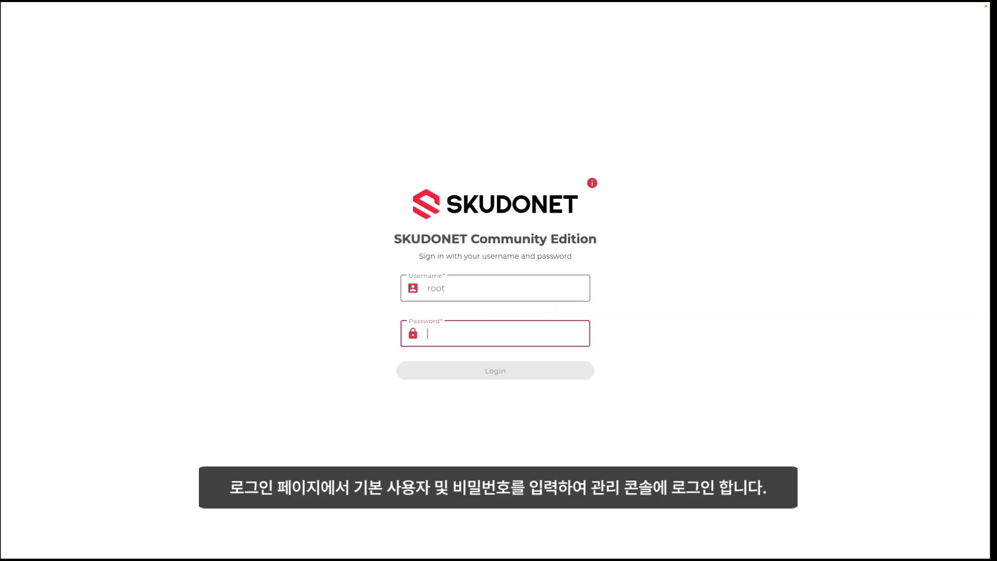
{"action": "type", "text": "****"}
{"action": "key", "text": "Return"}
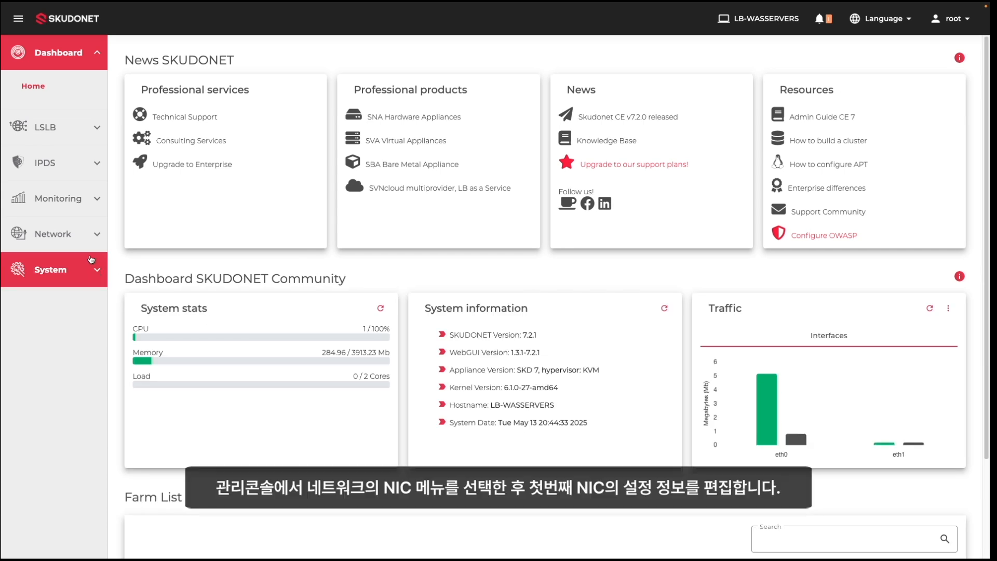
- Set eth0 to IP 10.10.31.221, netmask 16, gateway 10.10.0.1 and apply
{"action": "left_click", "coordinate": [89, 234]}
{"action": "left_click", "coordinate": [29, 228]}
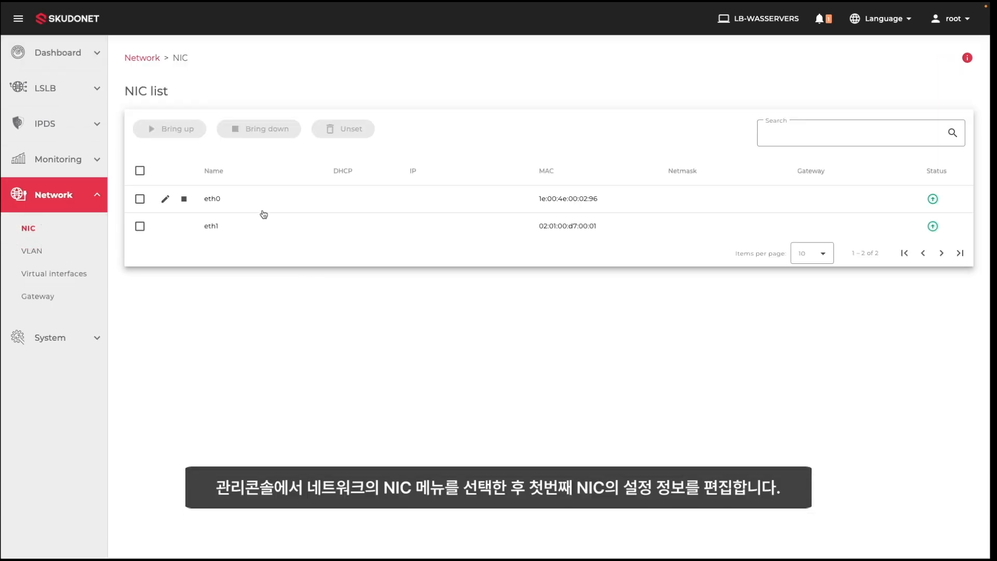
{"action": "left_click", "coordinate": [165, 199]}
{"action": "left_click", "coordinate": [245, 202]}
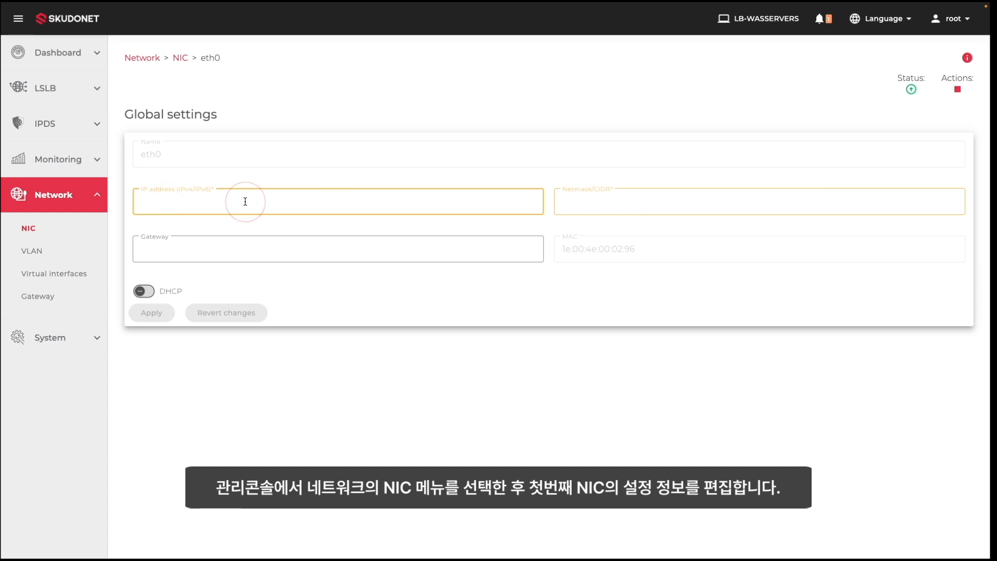
{"action": "type", "text": "10.10.31.221"}
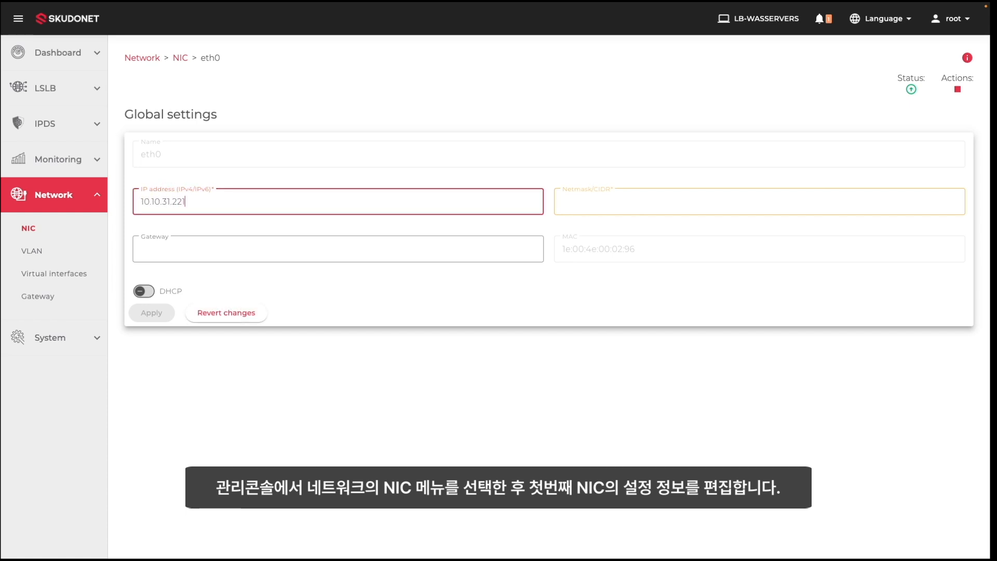
{"action": "left_click", "coordinate": [758, 202]}
{"action": "type", "text": "16"}
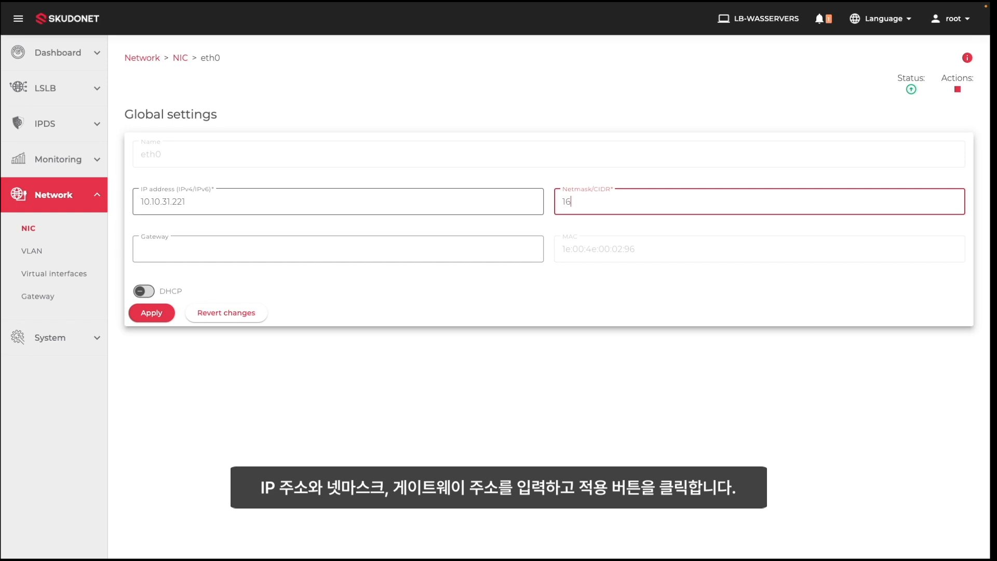
{"action": "left_click", "coordinate": [337, 248]}
{"action": "type", "text": "10.10.0.1"}
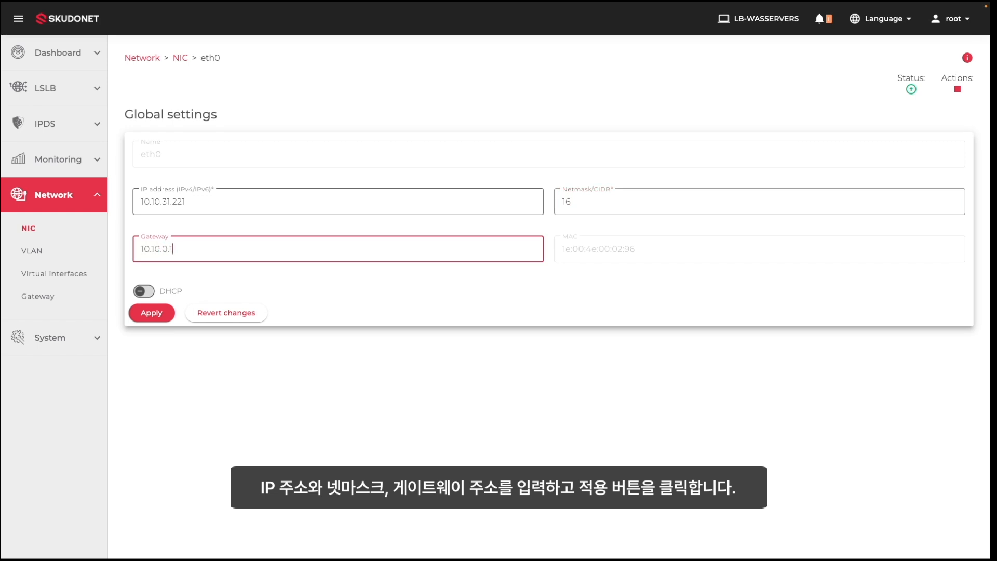
{"action": "left_click", "coordinate": [157, 313]}
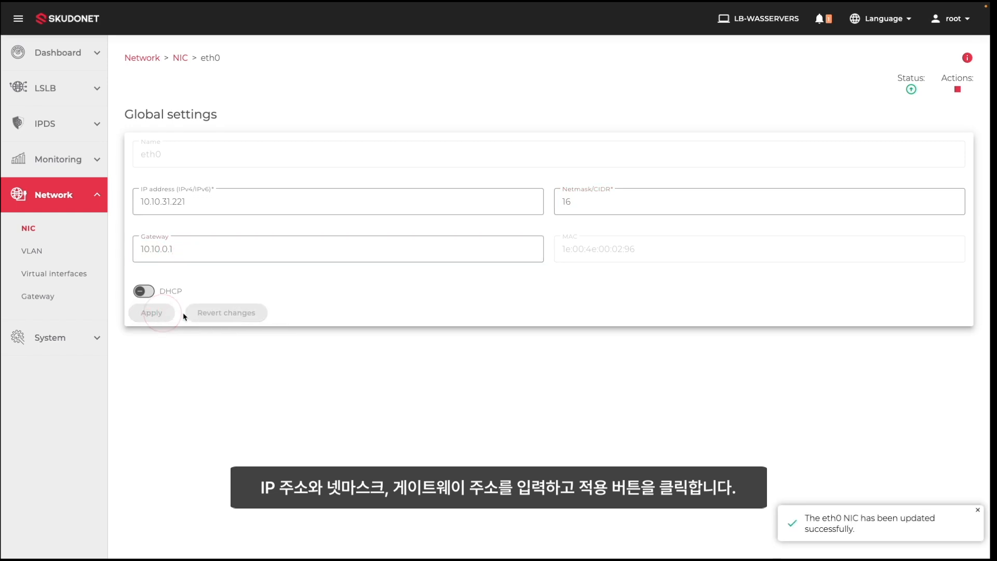
{"action": "left_click", "coordinate": [180, 58]}
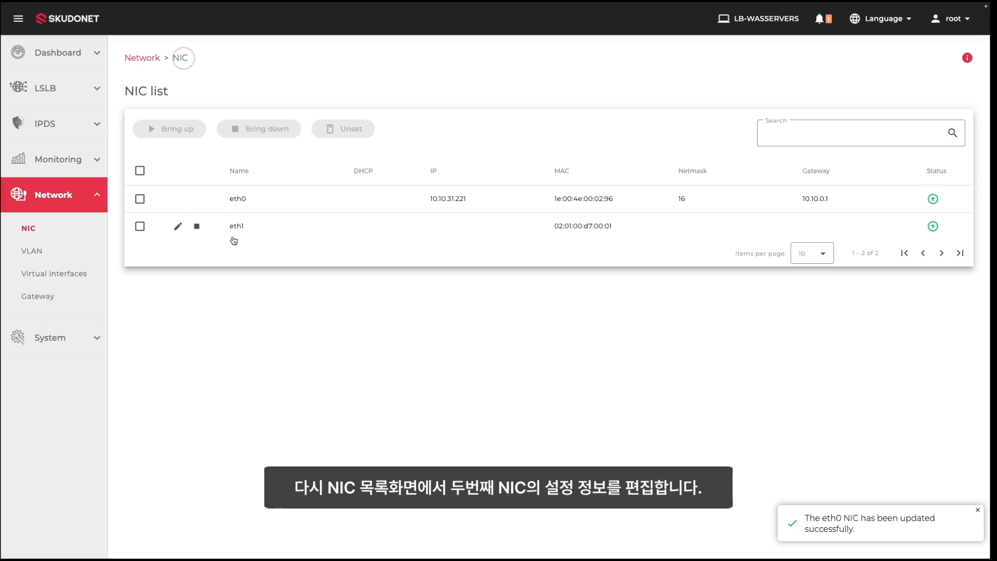
- Set eth1 to IP 192.168.16.1, netmask 24, gateway 192.168.16.254 and apply
{"action": "left_click", "coordinate": [174, 227]}
{"action": "left_click", "coordinate": [268, 200]}
{"action": "type", "text": "192.1"}
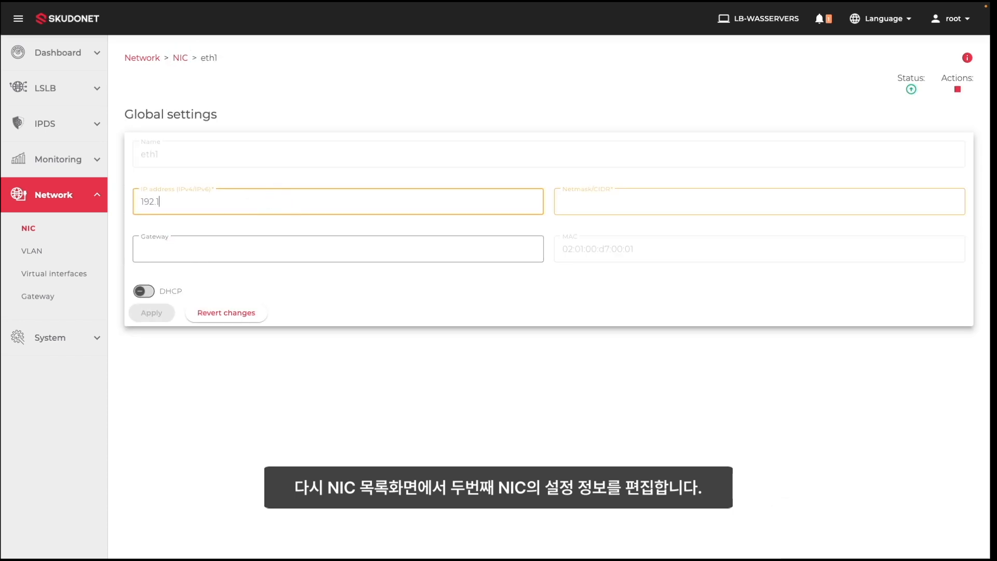
{"action": "type", "text": "68.16.1"}
{"action": "left_click", "coordinate": [758, 201]}
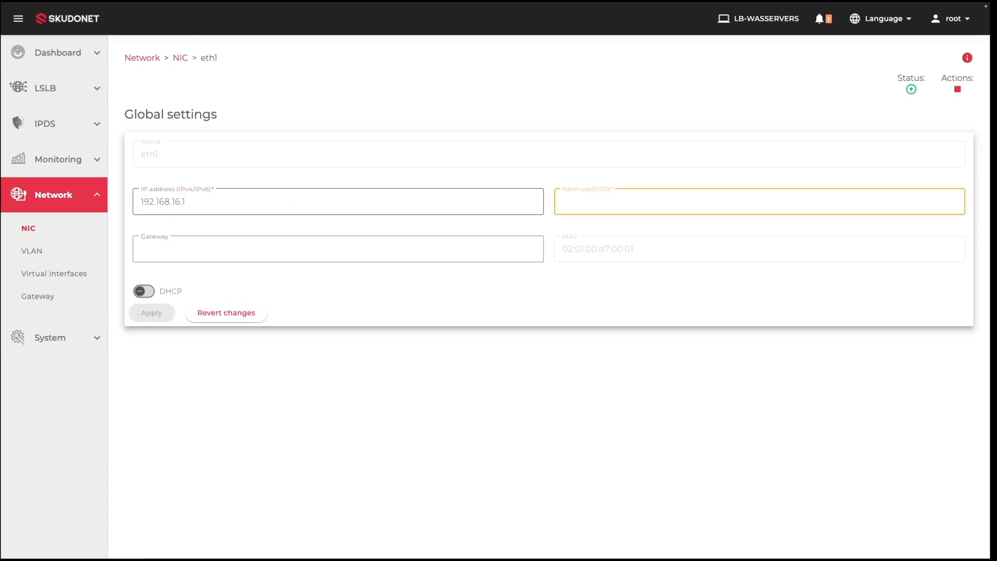
{"action": "type", "text": "24"}
{"action": "left_click", "coordinate": [337, 249]}
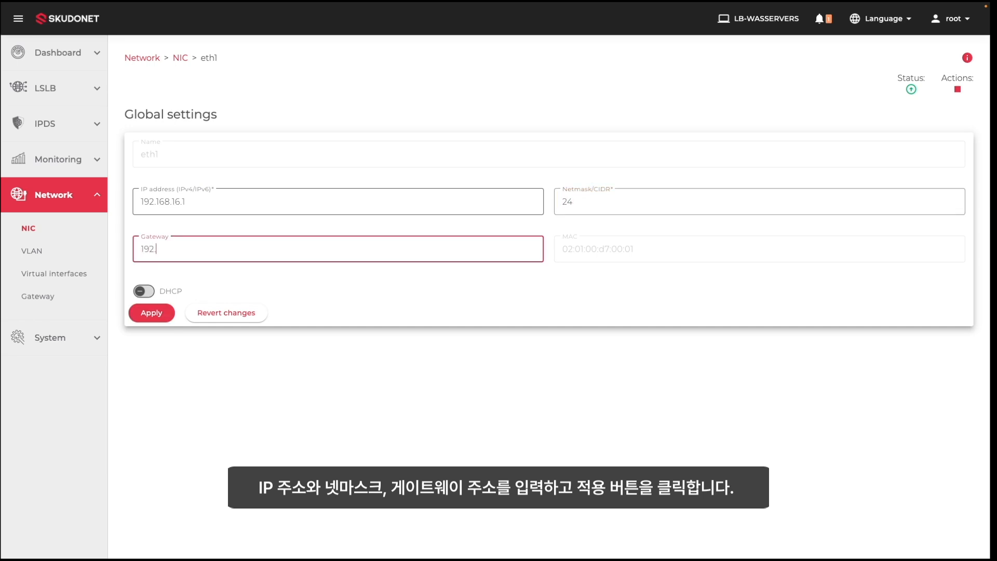
{"action": "type", "text": "192.168.16.254"}
{"action": "left_click", "coordinate": [153, 312]}
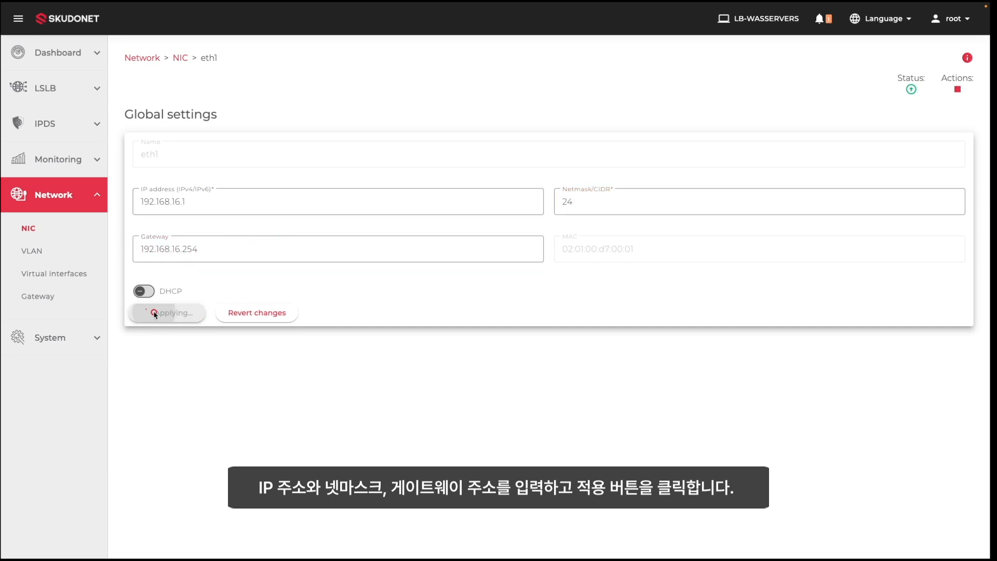
{"action": "left_click", "coordinate": [180, 58]}
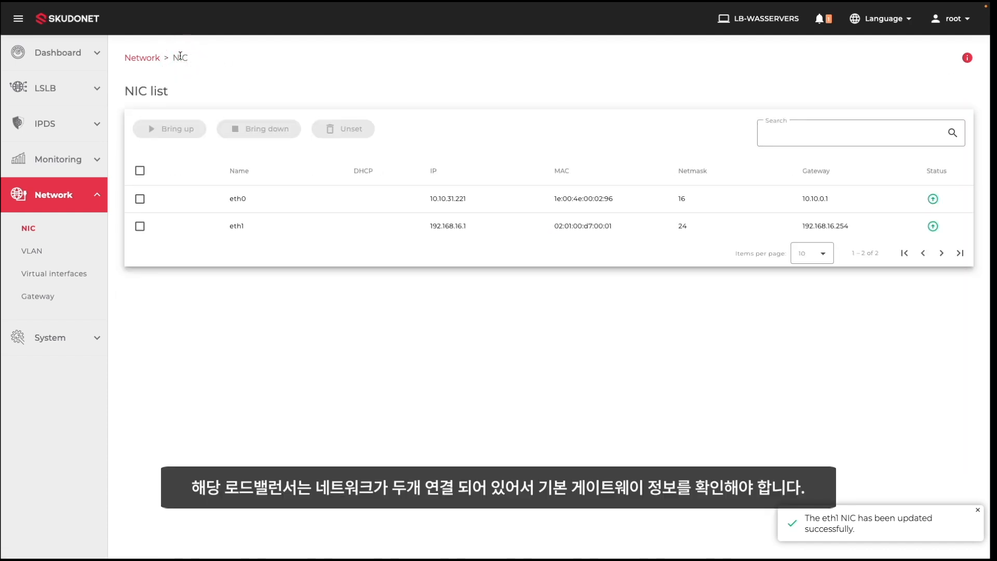
- Remove the 192.168.16.254 default gateway so 10.10.0.1 on eth0 becomes the default
{"action": "left_click", "coordinate": [52, 295]}
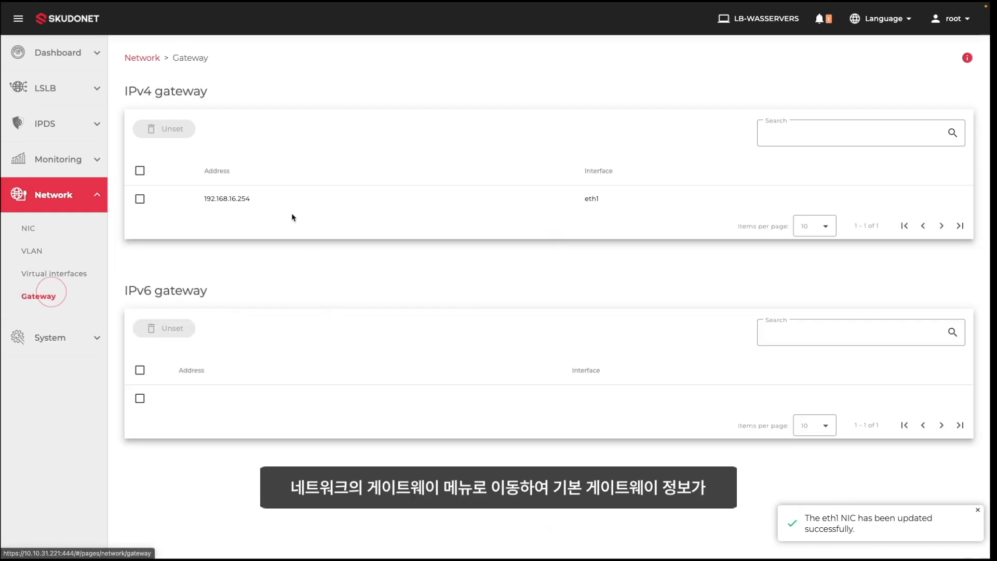
{"action": "mouse_move", "coordinate": [152, 204]}
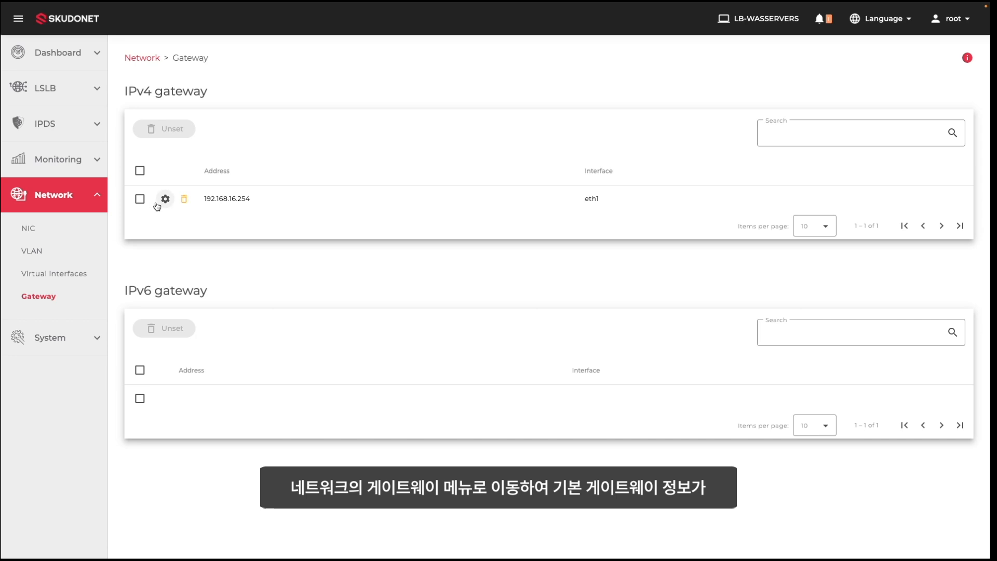
{"action": "left_click", "coordinate": [182, 201]}
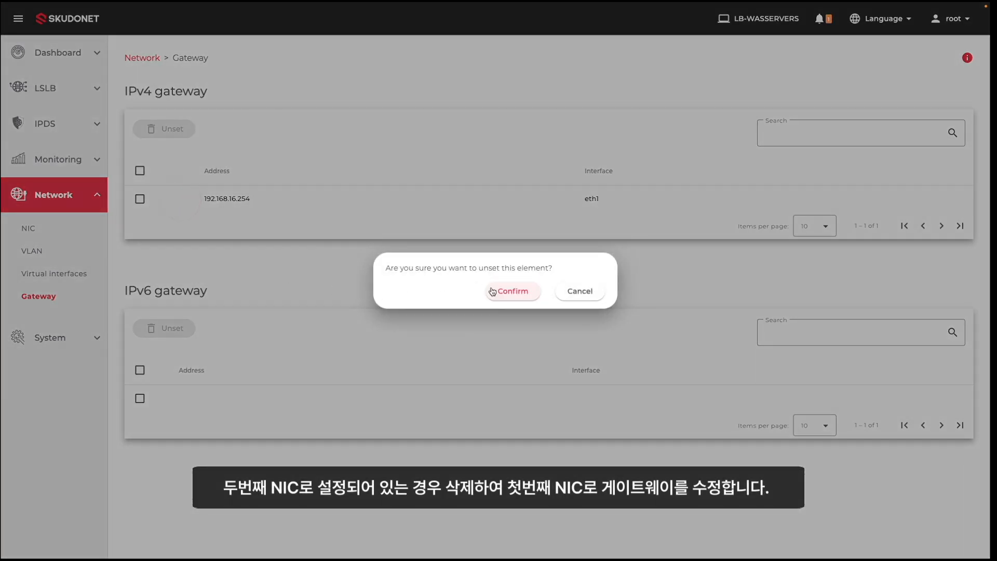
{"action": "left_click", "coordinate": [492, 291]}
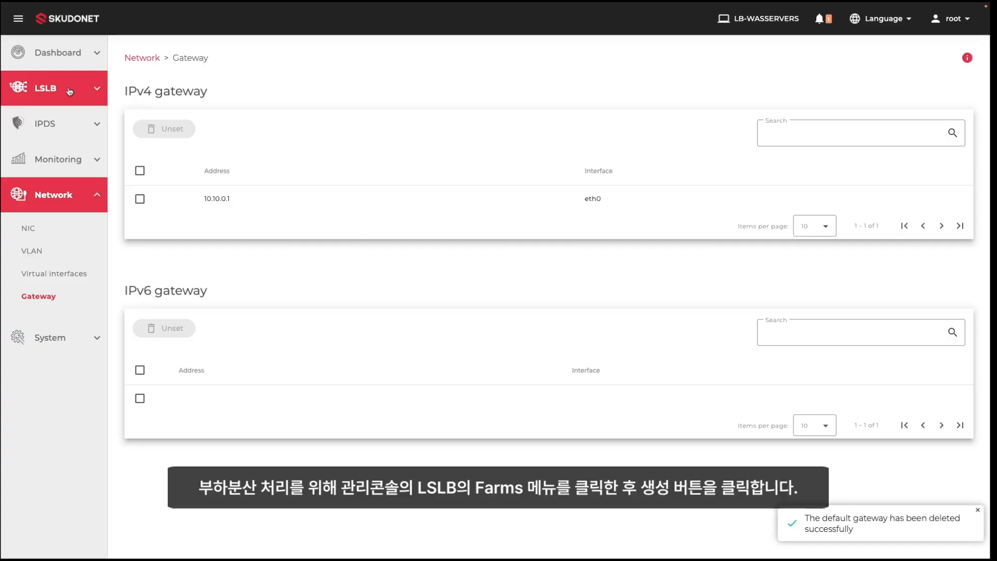
{"action": "left_click", "coordinate": [69, 89]}
- Create the HTTP farm wasserver-farm on virtual IP 10.10.31.221, port 8080
{"action": "left_click", "coordinate": [43, 125]}
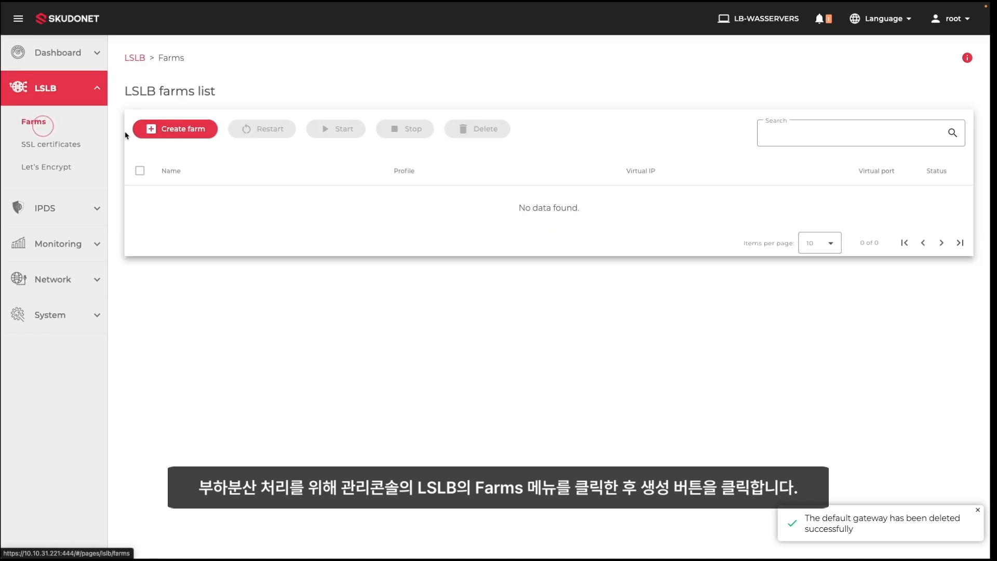
{"action": "left_click", "coordinate": [190, 129]}
{"action": "left_click", "coordinate": [190, 129]}
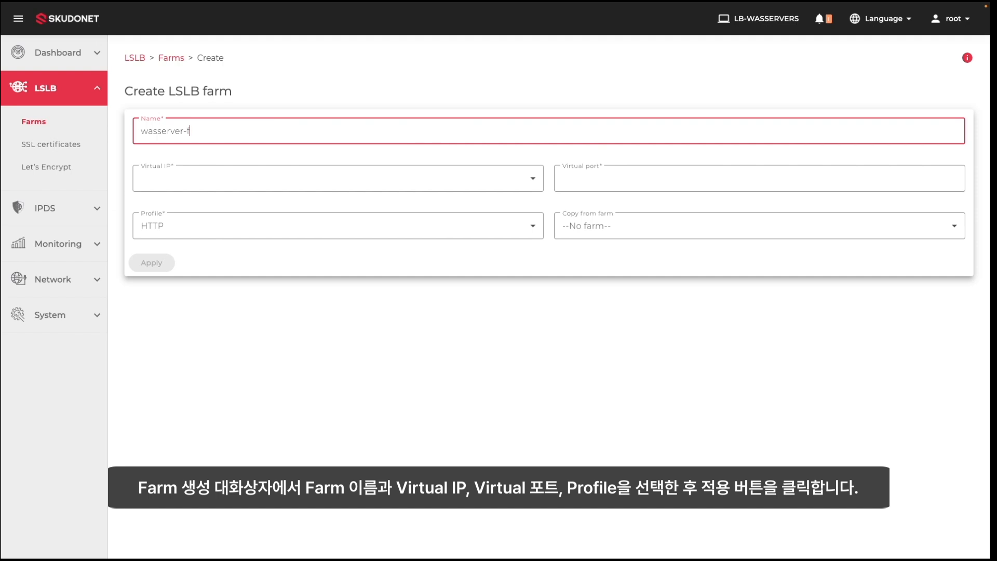
{"action": "left_click", "coordinate": [187, 179]}
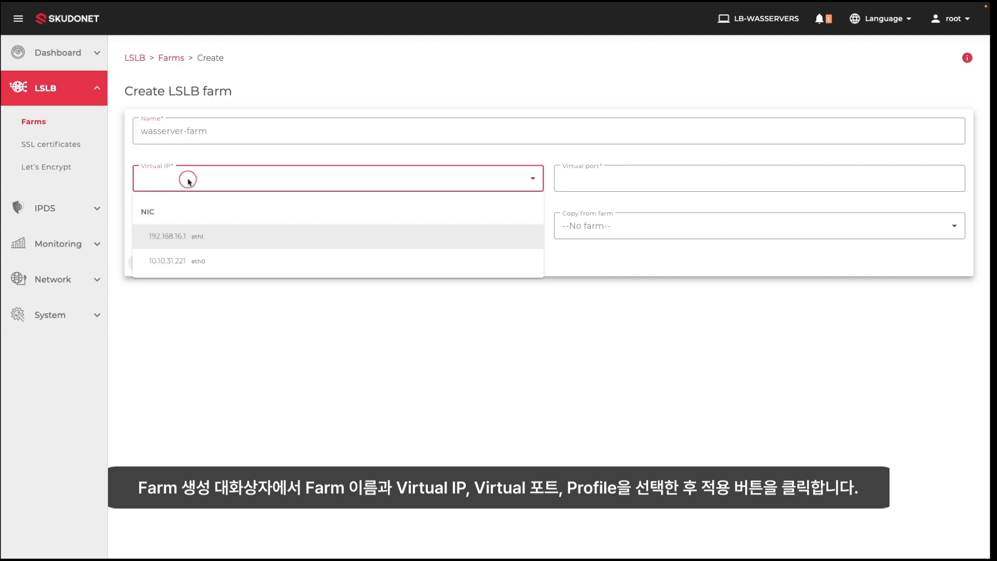
{"action": "left_click", "coordinate": [189, 261]}
{"action": "left_click", "coordinate": [581, 184]}
{"action": "type", "text": "8080"}
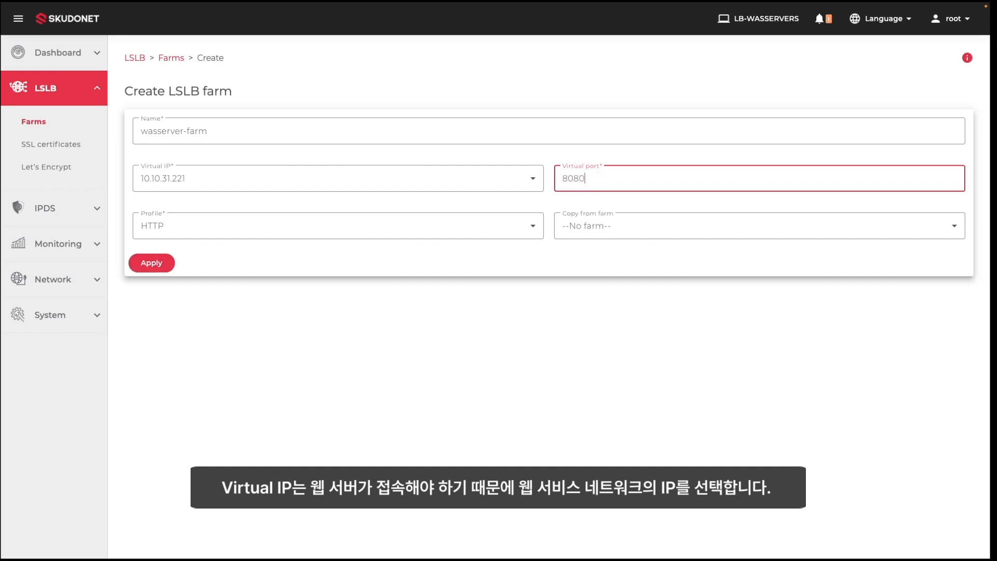
{"action": "left_click", "coordinate": [163, 263]}
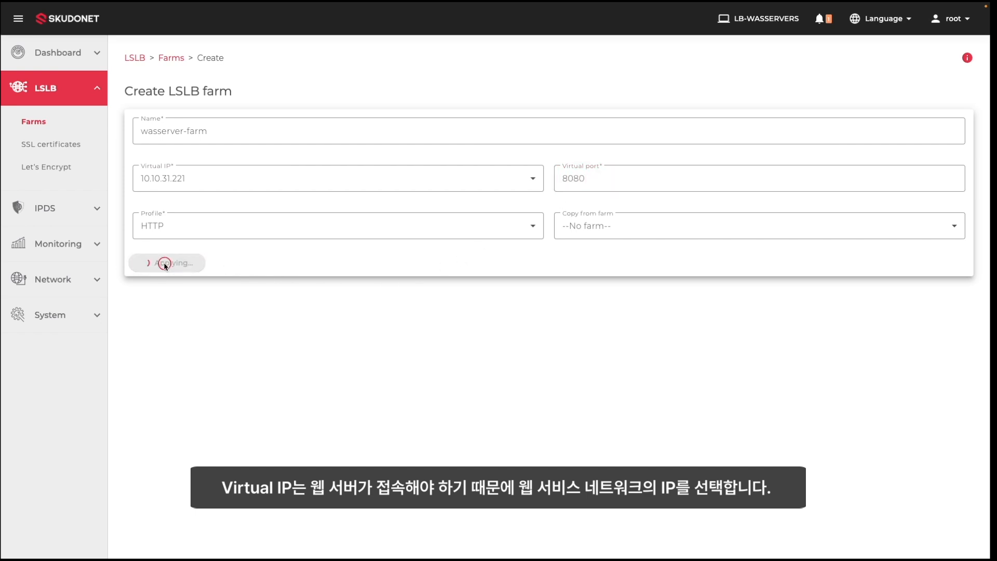
- Start a new farm service named tomcat-service
{"action": "left_click", "coordinate": [252, 107]}
{"action": "left_click", "coordinate": [180, 187]}
{"action": "left_click", "coordinate": [419, 289]}
{"action": "type", "text": "tomcat-service"}
- Create tomcat-service and set its persistence to IP: Client address
{"action": "left_click", "coordinate": [520, 328]}
{"action": "left_click", "coordinate": [427, 223]}
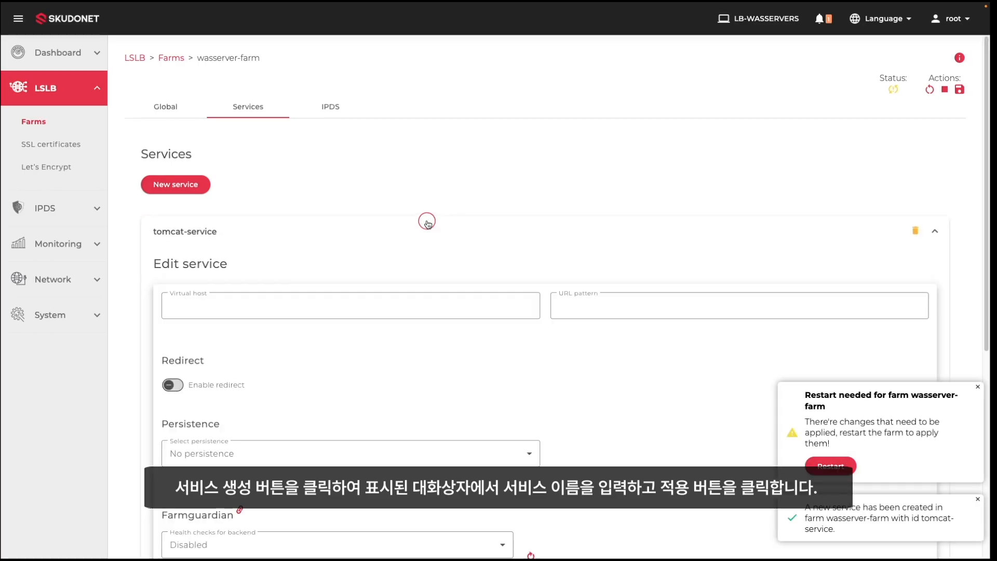
{"action": "scroll", "coordinate": [332, 364], "scroll_direction": "down", "scroll_amount": 2}
{"action": "left_click", "coordinate": [323, 362]}
{"action": "left_click", "coordinate": [262, 414]}
{"action": "scroll", "coordinate": [304, 425], "scroll_direction": "down", "scroll_amount": 1}
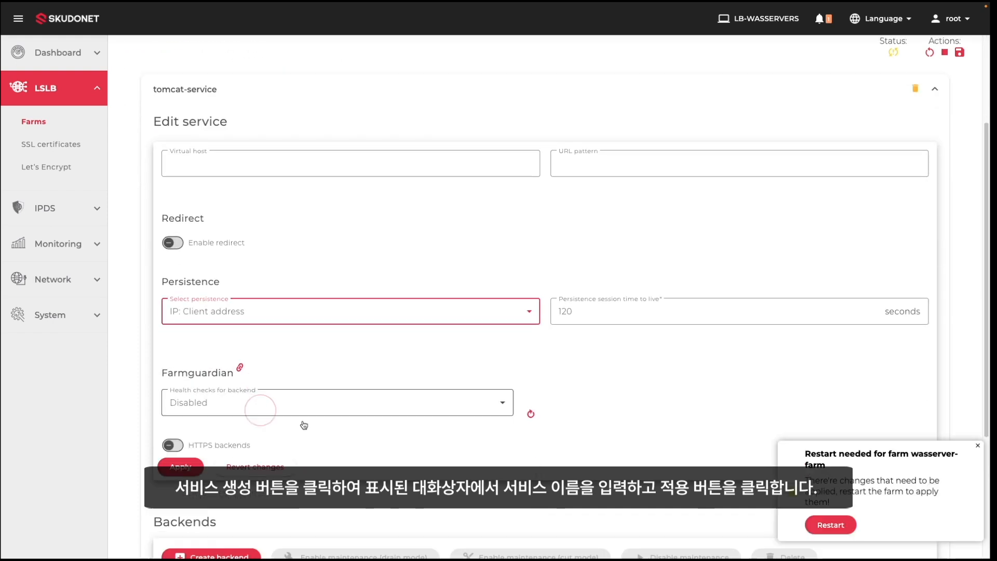
{"action": "scroll", "coordinate": [304, 425], "scroll_direction": "down", "scroll_amount": 1}
- Set the Farmguardian health check to check_ping and reconfirm IP: Client address persistence
{"action": "left_click", "coordinate": [280, 370]}
{"action": "scroll", "coordinate": [271, 403], "scroll_direction": "down", "scroll_amount": 3}
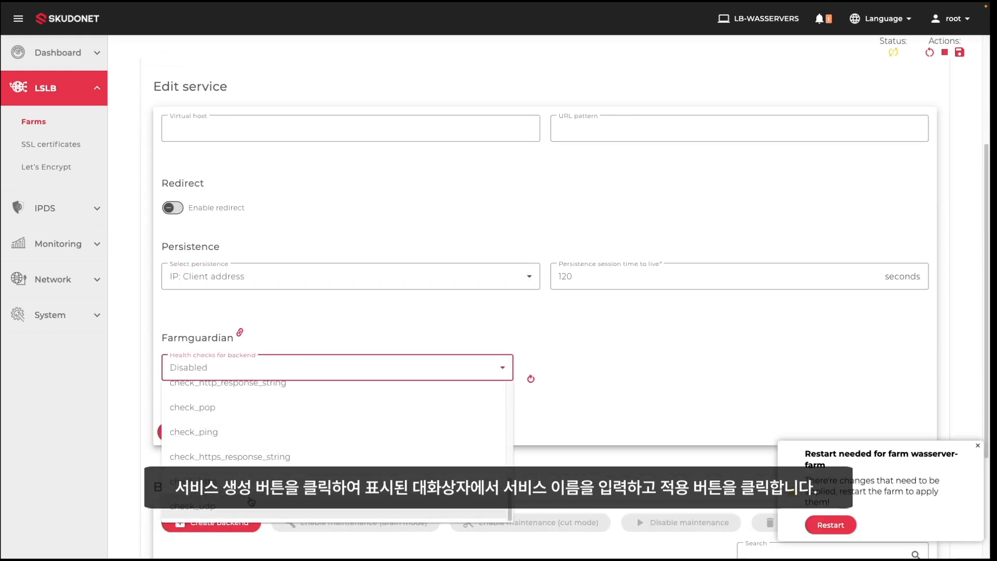
{"action": "left_click", "coordinate": [263, 434]}
{"action": "scroll", "coordinate": [341, 414], "scroll_direction": "down", "scroll_amount": 3}
{"action": "left_click", "coordinate": [284, 145]}
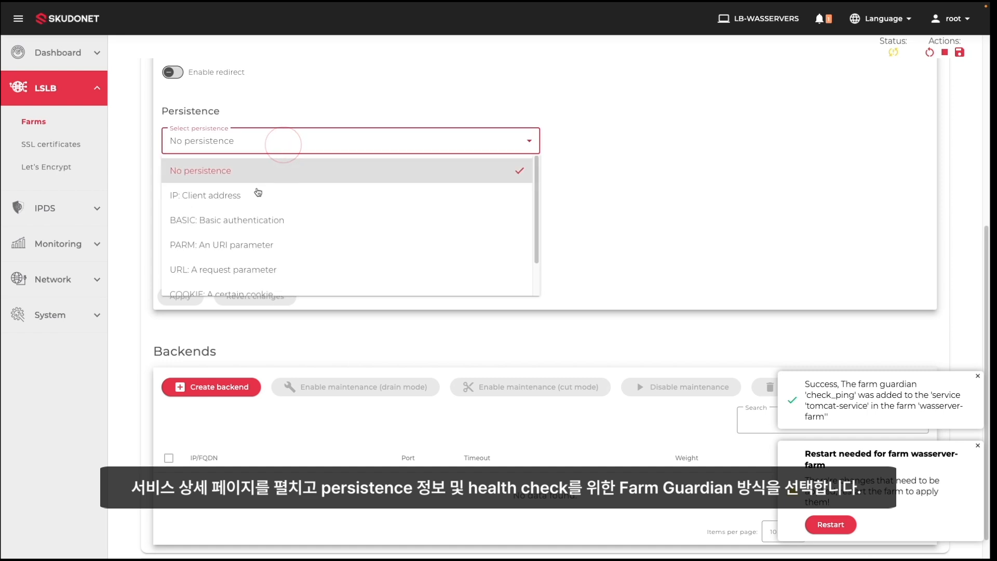
{"action": "left_click", "coordinate": [256, 195]}
{"action": "scroll", "coordinate": [410, 331], "scroll_direction": "down", "scroll_amount": 1}
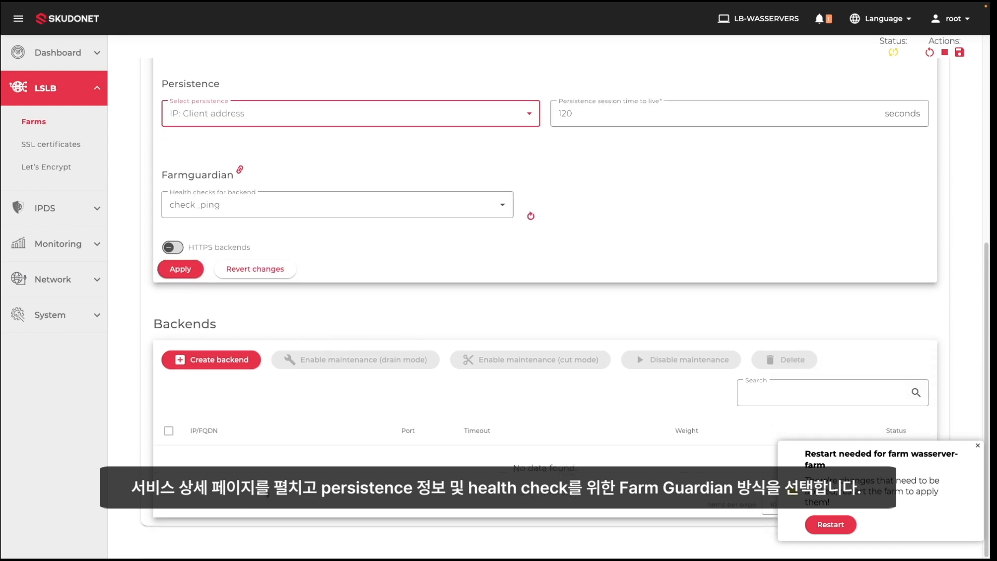
- Add backend 192.168.16.11 on port 8080
{"action": "left_click", "coordinate": [215, 359]}
{"action": "left_click", "coordinate": [328, 268]}
{"action": "type", "text": "192.168.16.11"}
{"action": "key", "text": "Tab"}
{"action": "type", "text": "8080"}
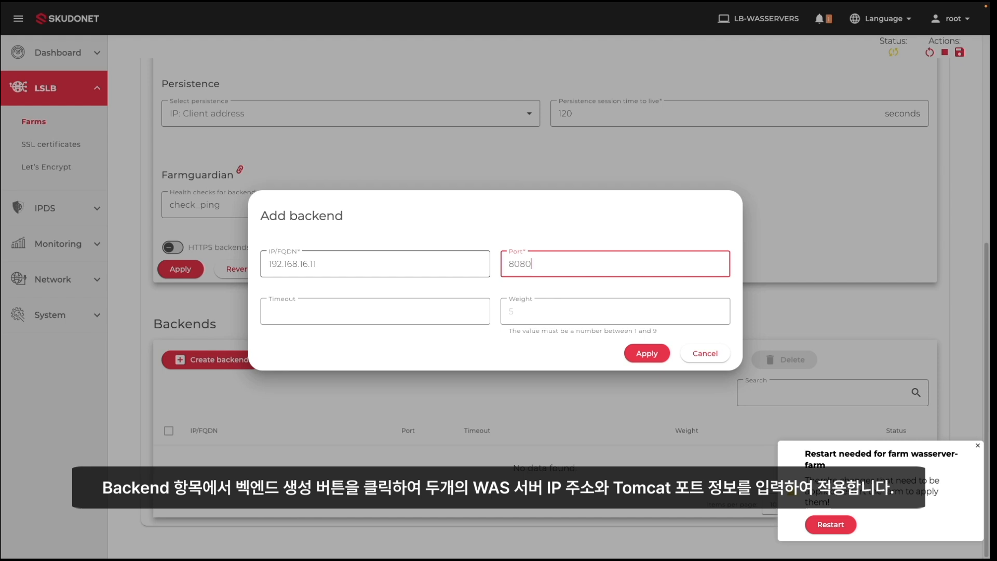
{"action": "left_click", "coordinate": [646, 353]}
- Add backend 192.168.16.12 on port 8080 and restart the farm
{"action": "left_click", "coordinate": [231, 381]}
{"action": "left_click", "coordinate": [308, 265]}
{"action": "type", "text": "192.168.16."}
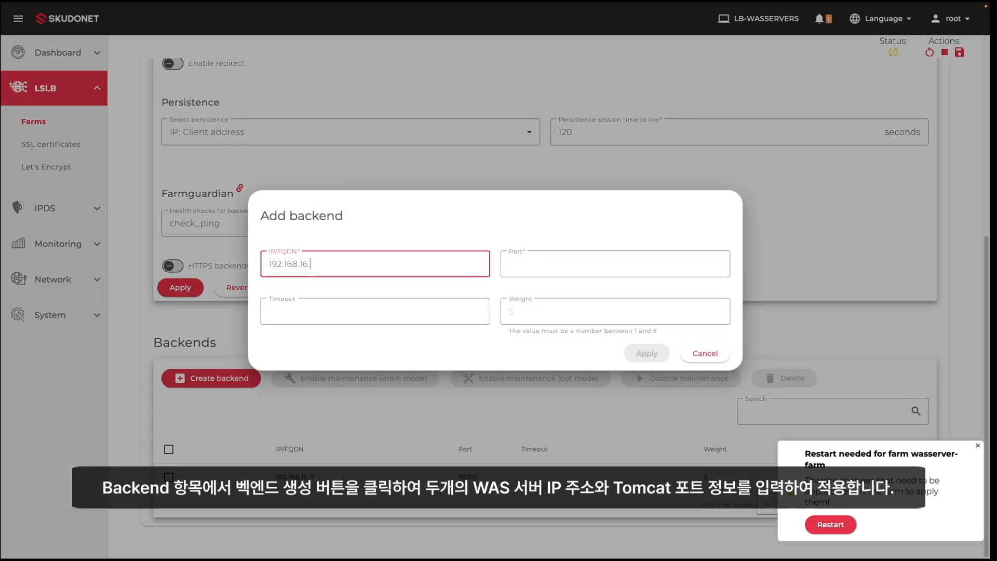
{"action": "type", "text": "12"}
{"action": "left_click", "coordinate": [542, 262]}
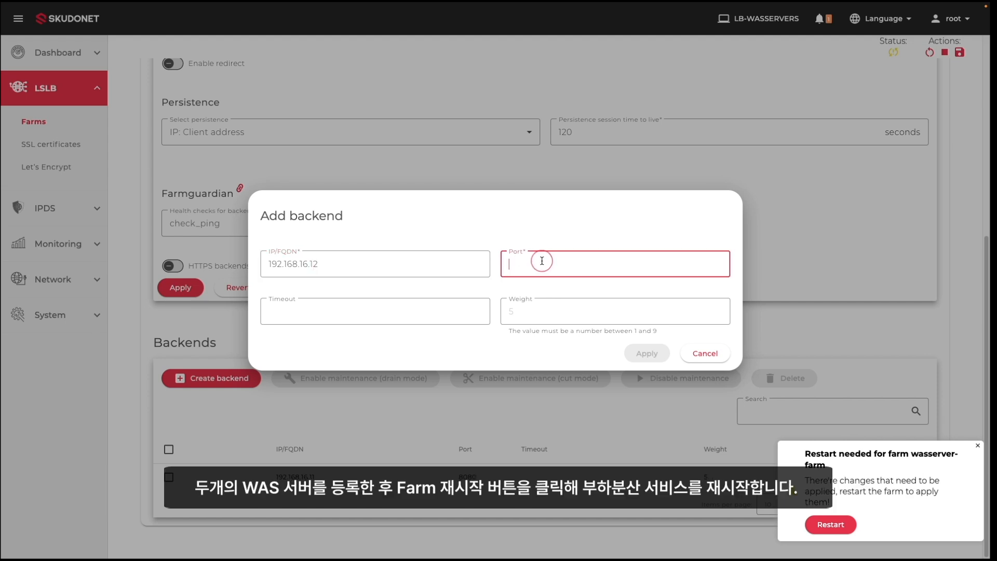
{"action": "type", "text": "8080"}
{"action": "left_click", "coordinate": [647, 353]}
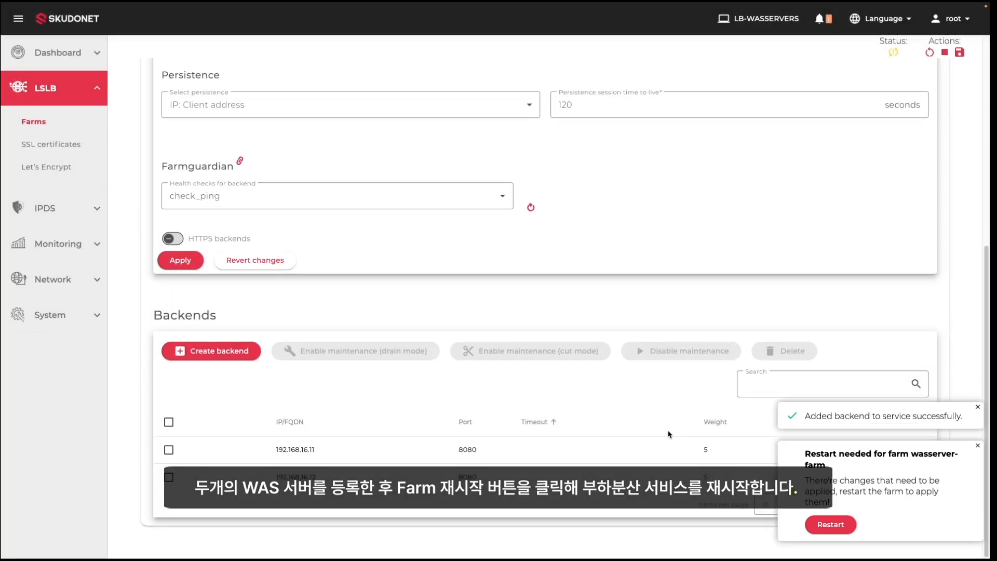
{"action": "left_click", "coordinate": [826, 525]}
{"action": "left_click", "coordinate": [977, 407]}
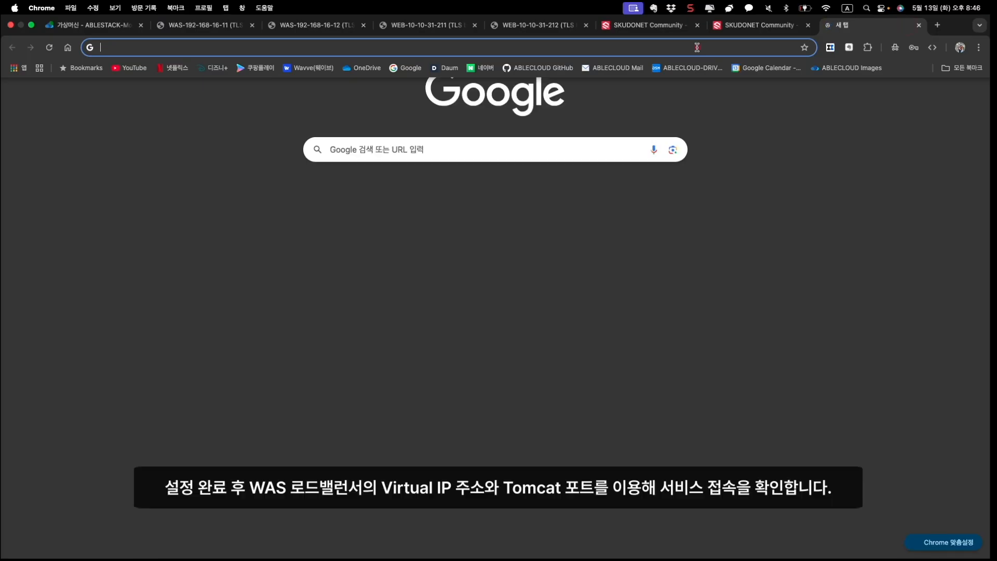
{"action": "type", "text": "http://"}
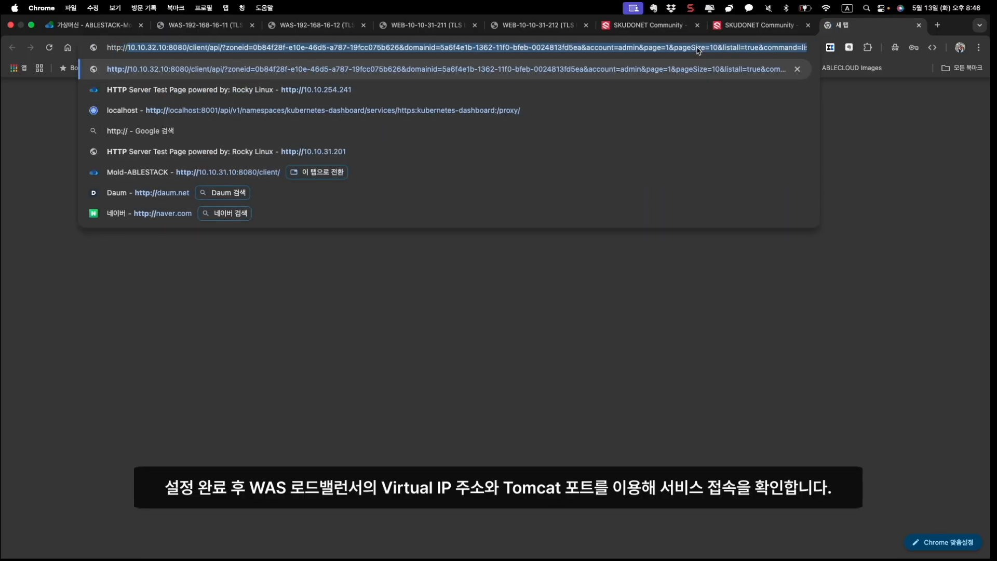
{"action": "type", "text": "10.10.31.221:8080"}
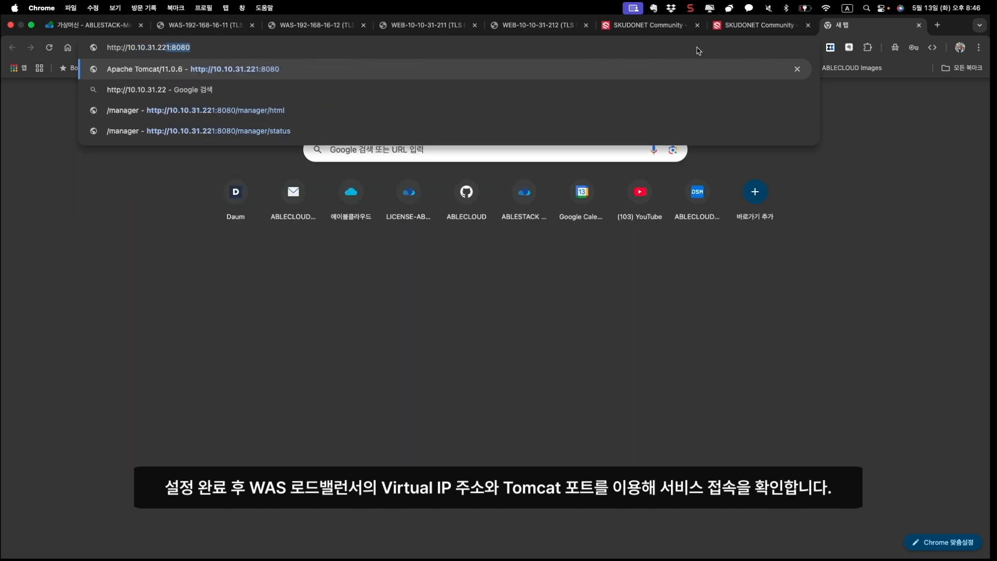
{"action": "key", "text": "Return"}
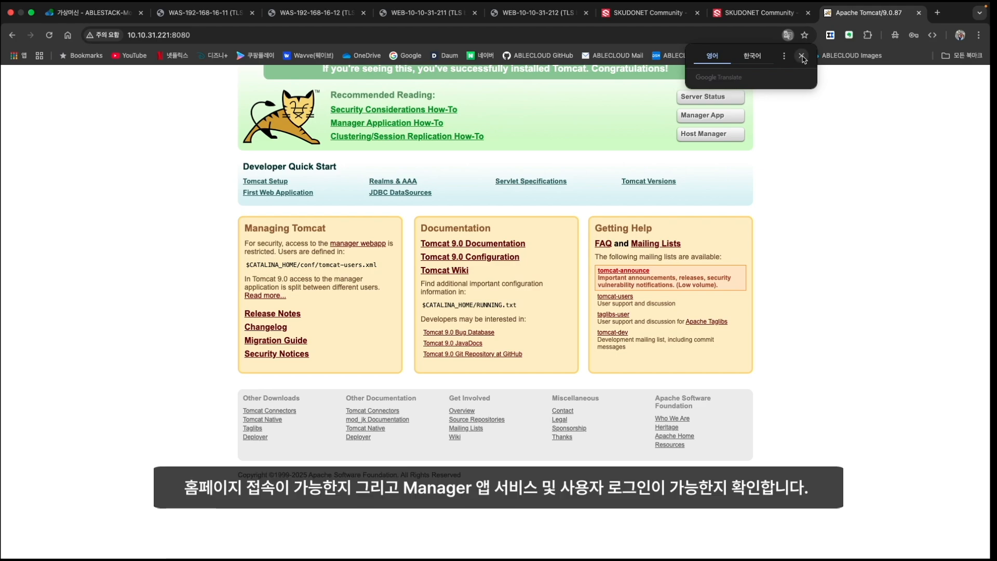
{"action": "left_click", "coordinate": [802, 57]}
- Sign in to the Tomcat Manager App with the manager username and password
{"action": "left_click", "coordinate": [707, 116]}
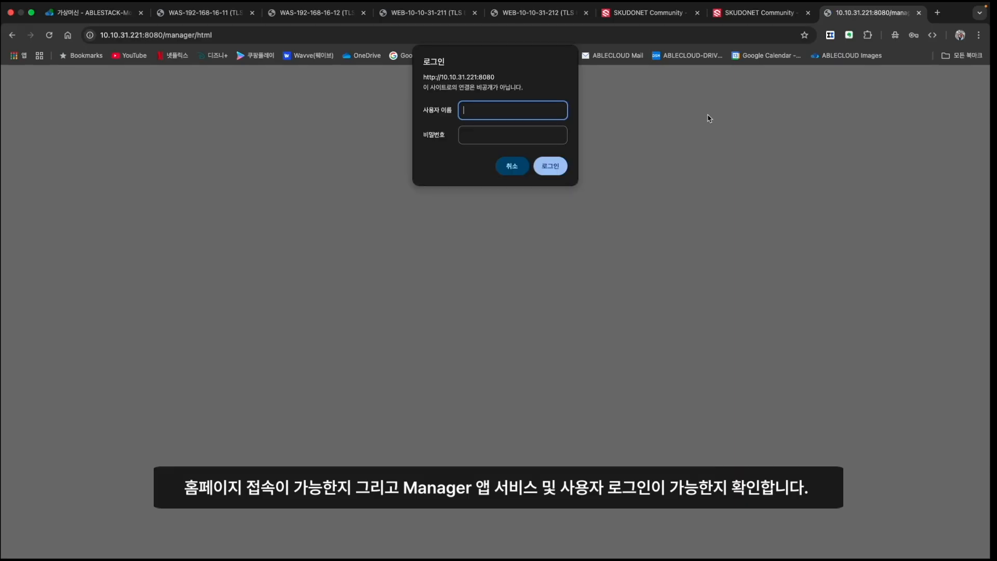
{"action": "type", "text": "admin"}
{"action": "key", "text": "Tab"}
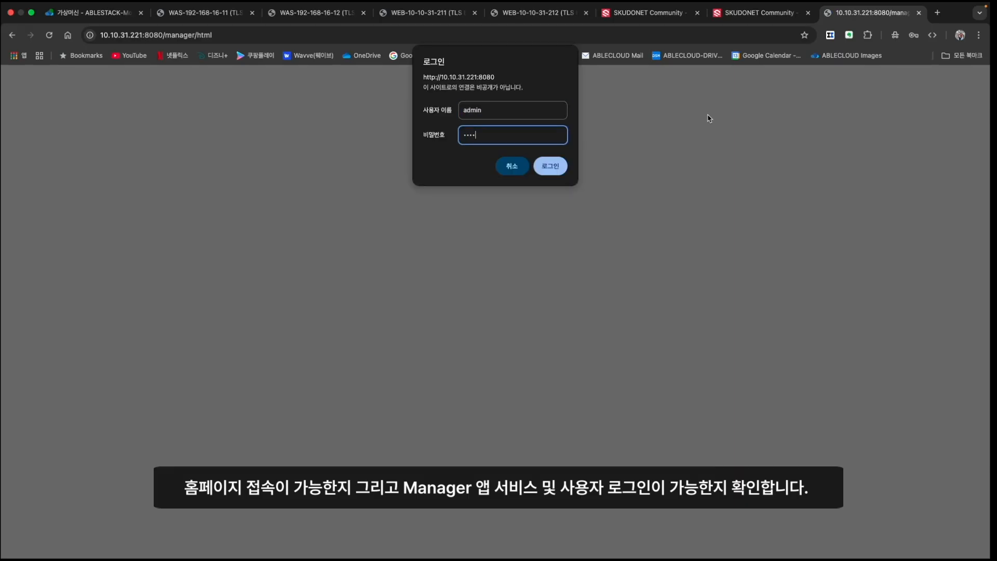
{"action": "key", "text": "Return"}
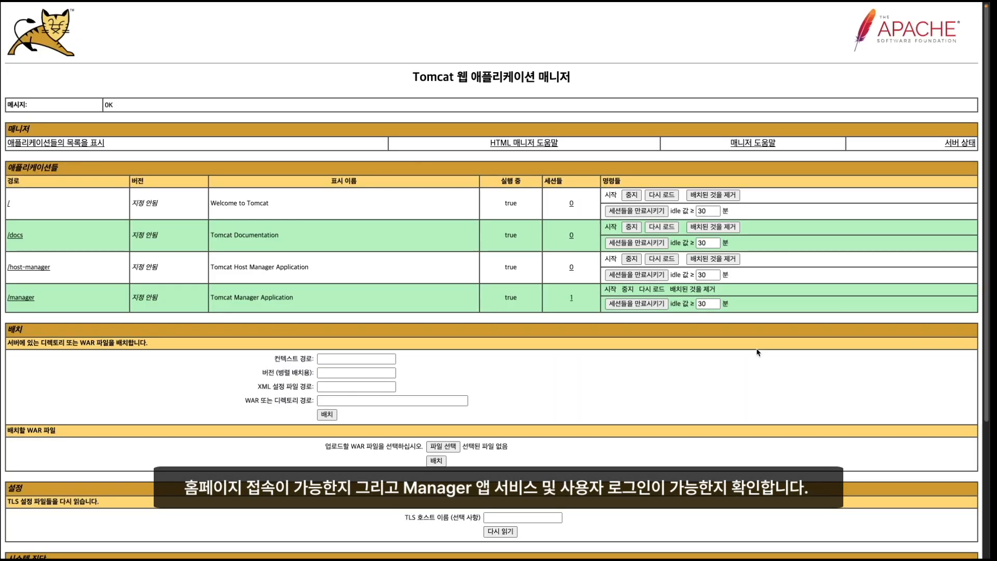
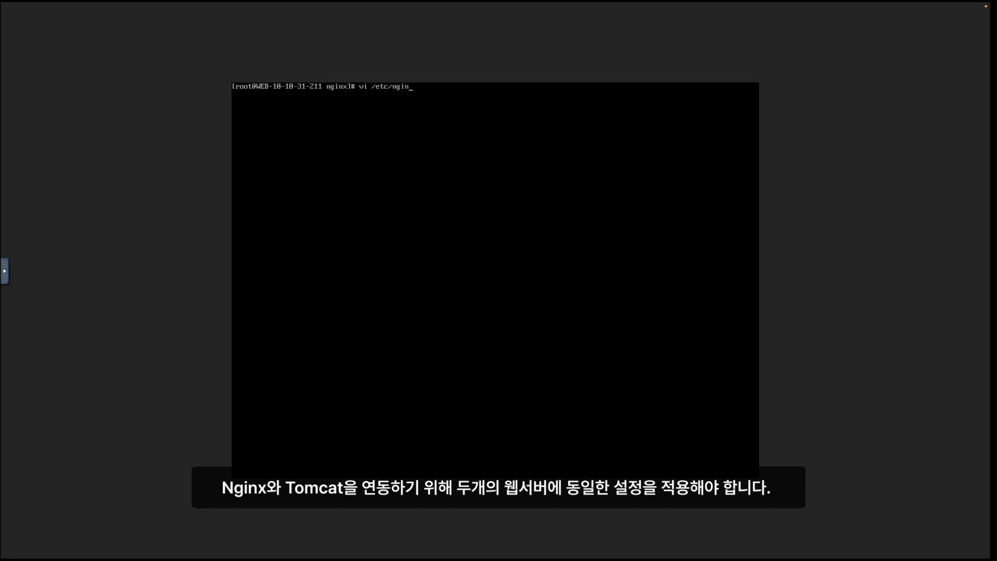
{"action": "key", "text": "Return"}
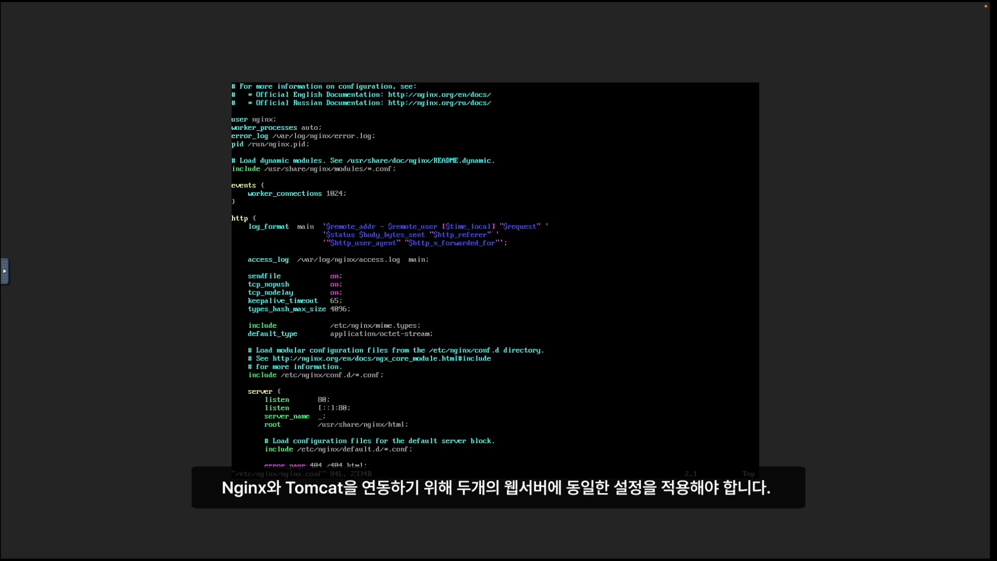
{"action": "key", "text": "Down"}
{"action": "key", "text": "Down"}
{"action": "key", "text": "Down"}
{"action": "key", "text": "Down"}
{"action": "key", "text": "Down"}
{"action": "key", "text": "Down"}
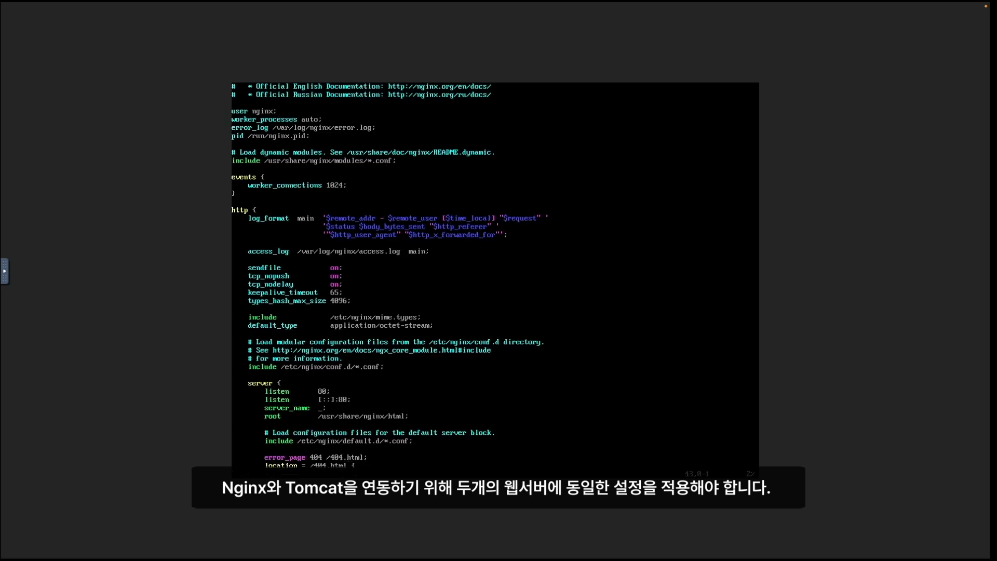
{"action": "key", "text": "i"}
{"action": "key", "text": "Return"}
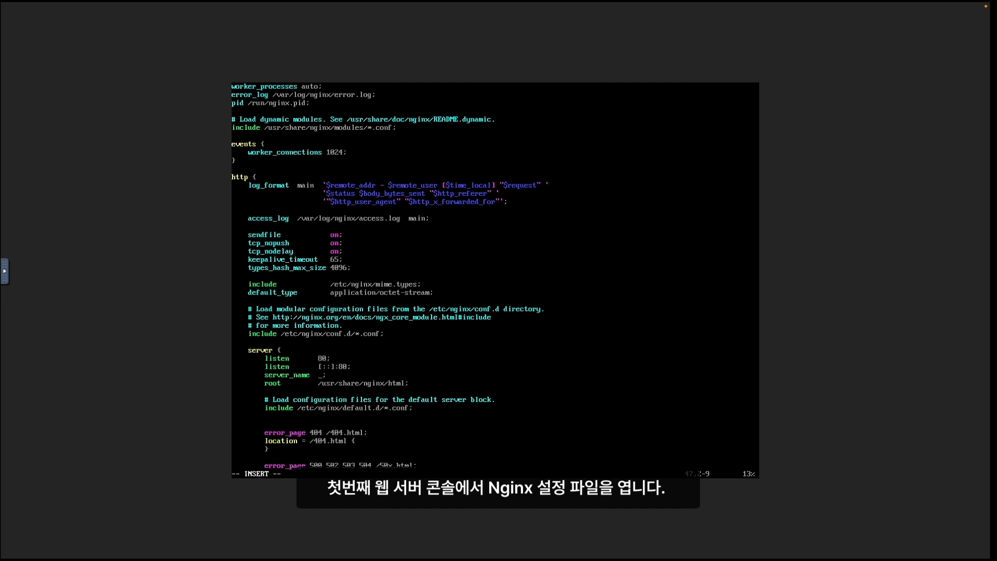
{"action": "type", "text": "location /manager {"}
{"action": "key", "text": "Return"}
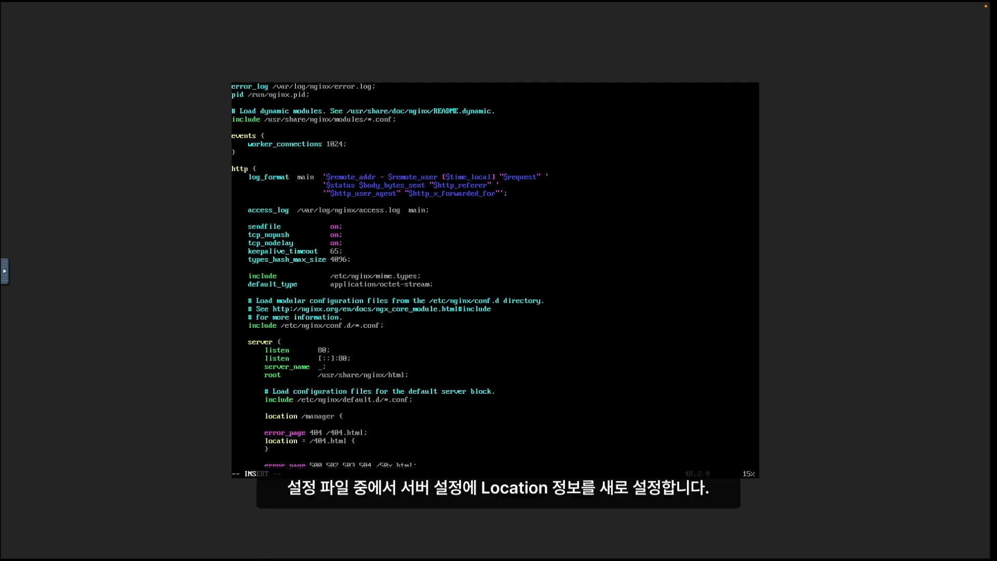
{"action": "type", "text": "proxy_pass http://10.10."}
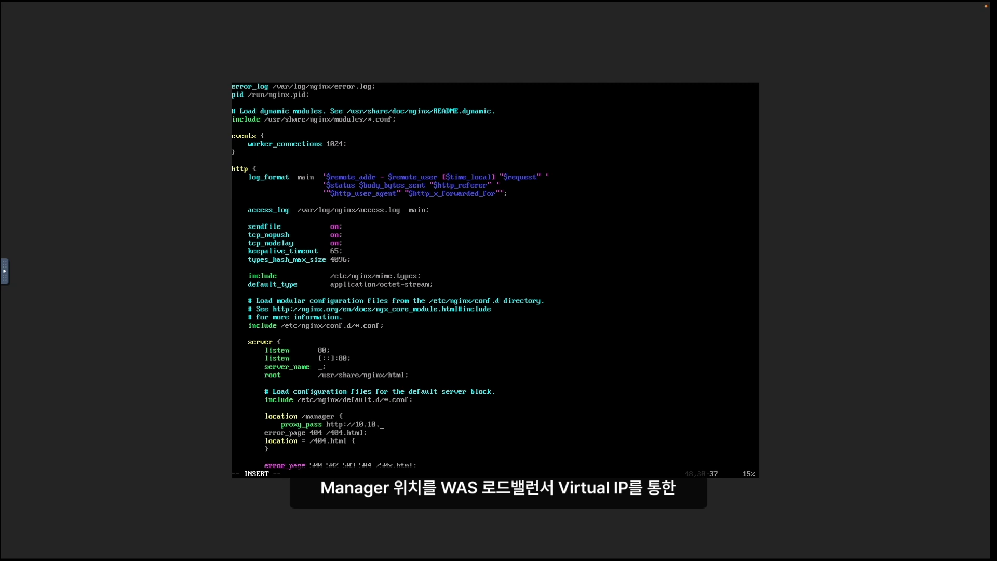
{"action": "type", "text": "31.221:8080/manager;"}
{"action": "key", "text": "Return"}
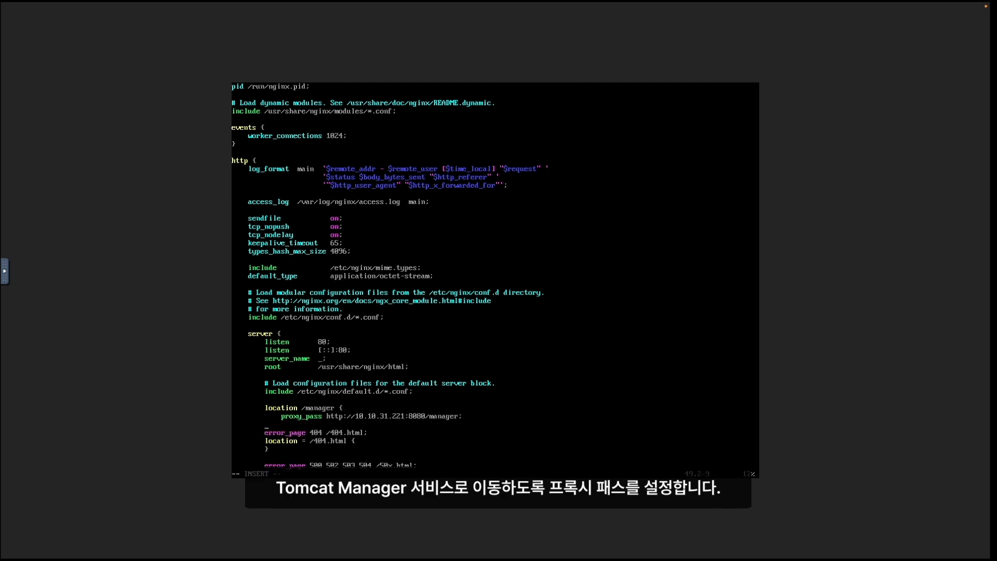
{"action": "type", "text": "}"}
{"action": "key", "text": "Return"}
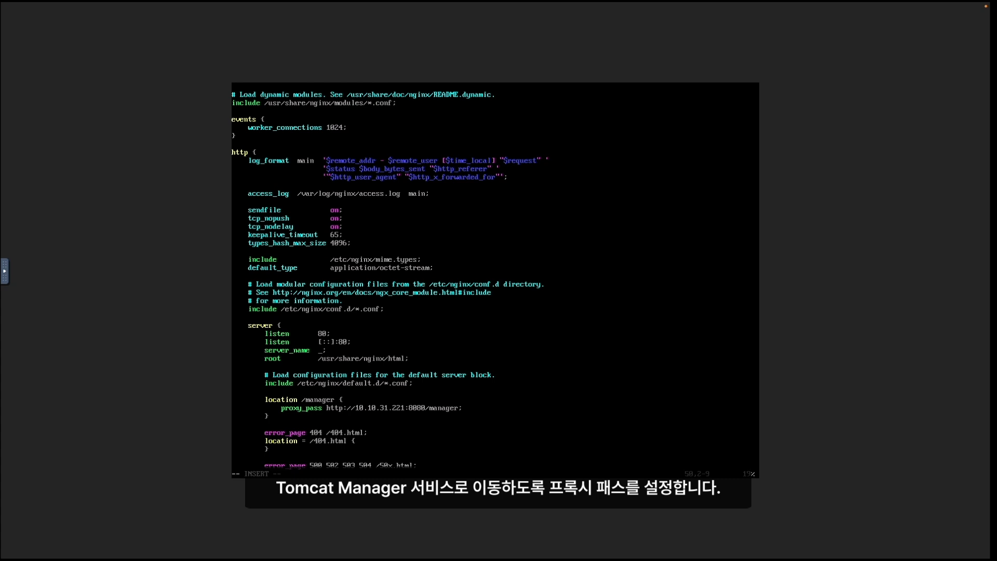
- Save nginx.conf, restart Nginx, set httpd_can_network_connect permanently, then edit WEB-212's nginx.conf
{"action": "key", "text": "Escape"}
{"action": "type", "text": ":wq"}
{"action": "key", "text": "Return"}
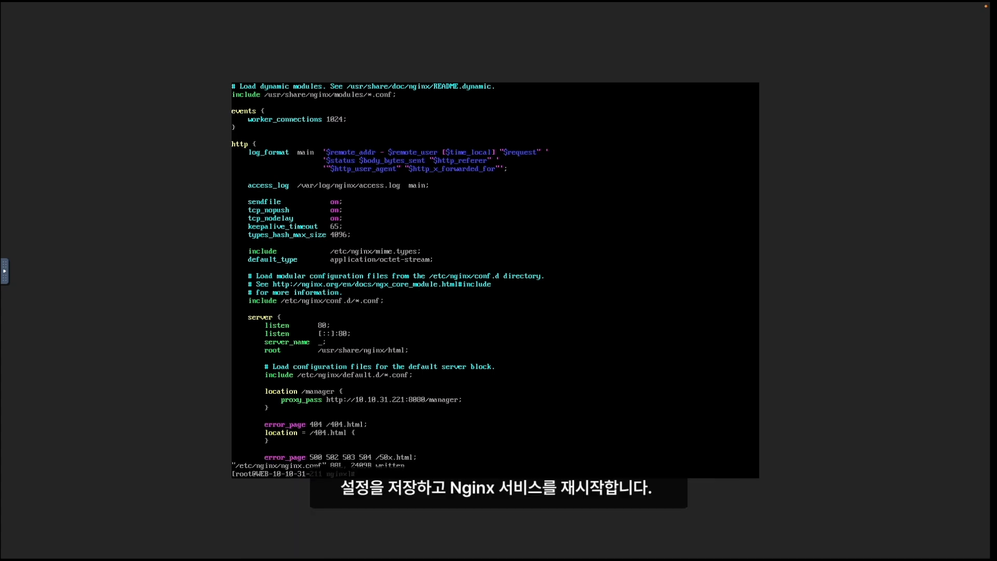
{"action": "type", "text": "systemctl restart nginx"}
{"action": "key", "text": "Return"}
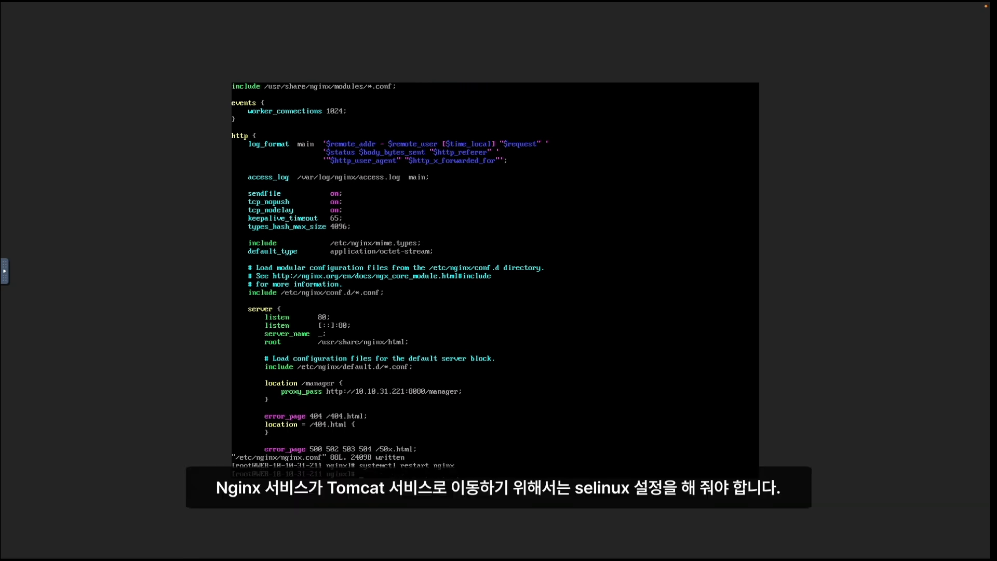
{"action": "type", "text": "setsebool -P httpd_can_network_connect 1"}
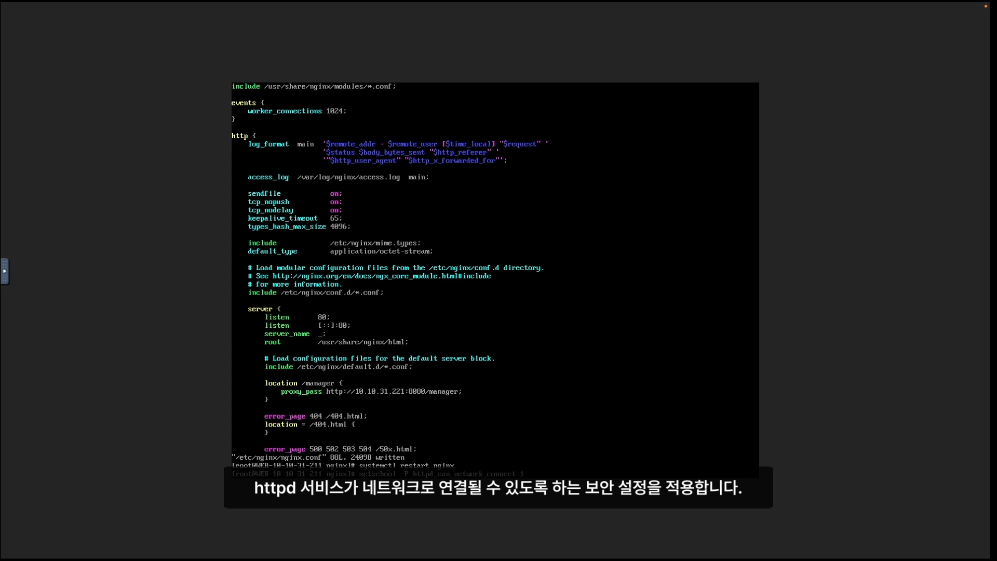
{"action": "key", "text": "Return"}
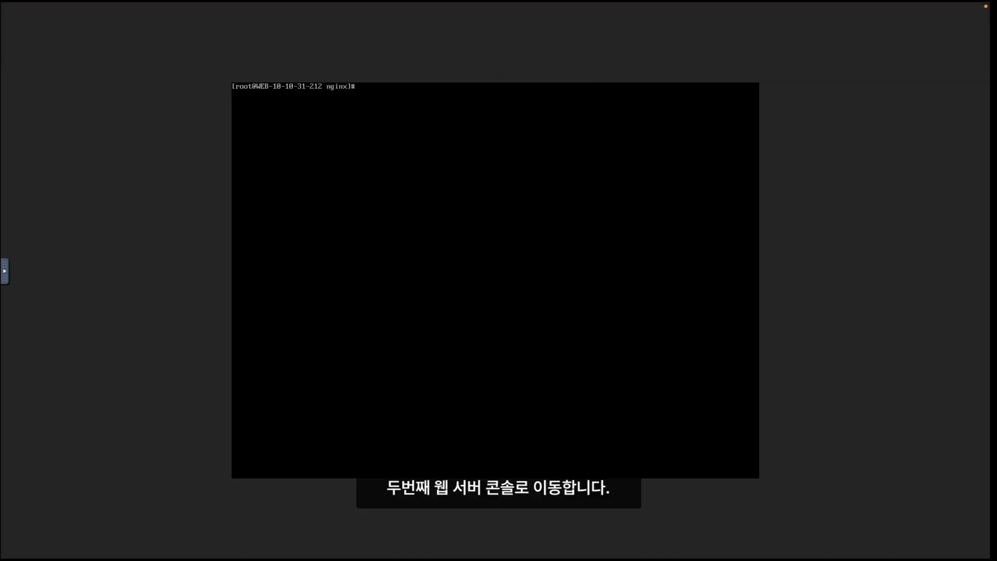
{"action": "type", "text": "vi /etc/nginx/nginx.conf"}
{"action": "key", "text": "Return"}
{"action": "key", "text": "Down"}
{"action": "key", "text": "Down"}
{"action": "key", "text": "Down"}
{"action": "key", "text": "Down"}
{"action": "key", "text": "Down"}
{"action": "key", "text": "Down"}
{"action": "key", "text": "Down"}
{"action": "key", "text": "Down"}
{"action": "key", "text": "Down"}
{"action": "key", "text": "Down"}
{"action": "key", "text": "Down"}
{"action": "key", "text": "Down"}
{"action": "key", "text": "Down"}
{"action": "key", "text": "Down"}
{"action": "key", "text": "Down"}
{"action": "key", "text": "shift+o"}
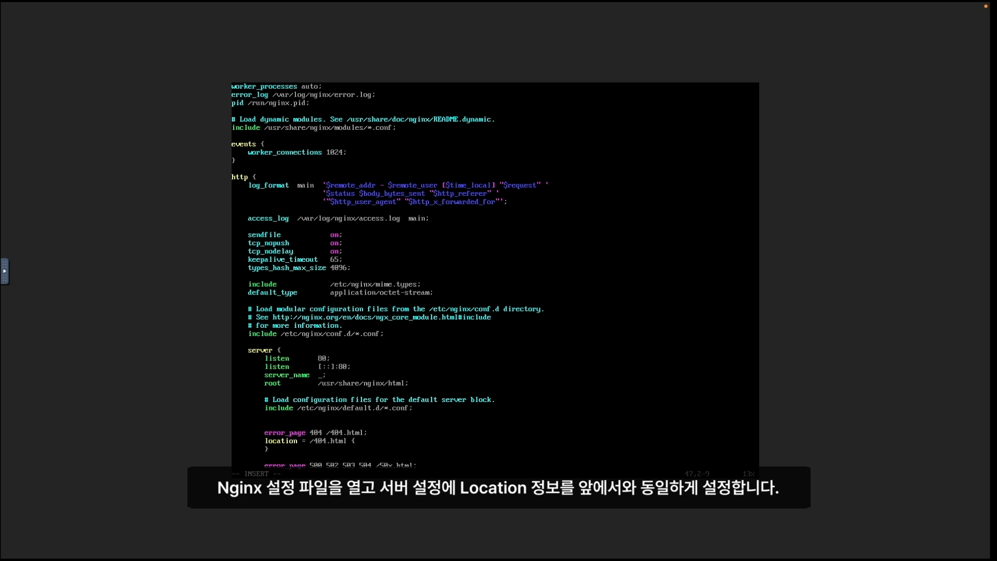
{"action": "type", "text": "location /manager {"}
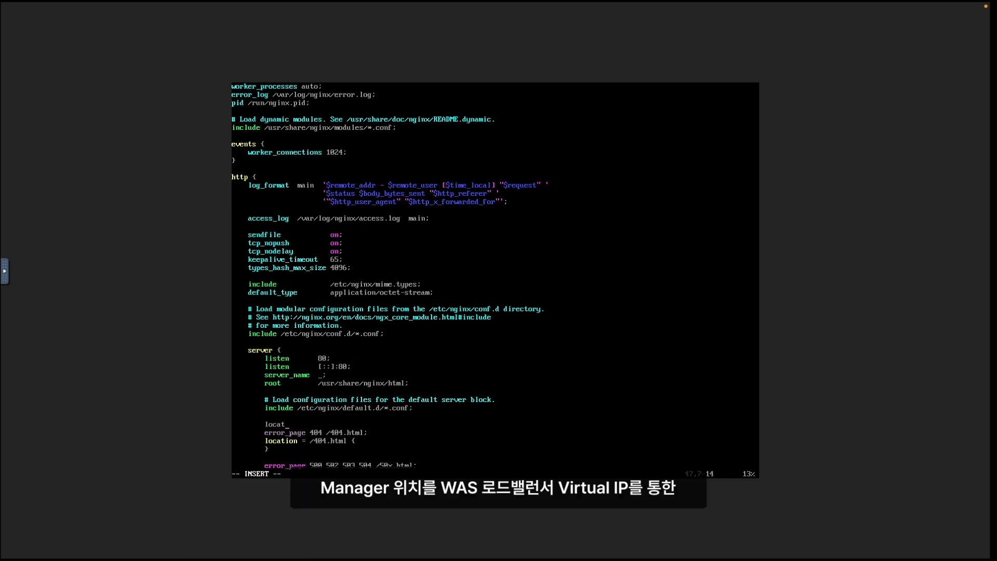
{"action": "key", "text": "Return"}
{"action": "type", "text": "proxy_pass http:/"}
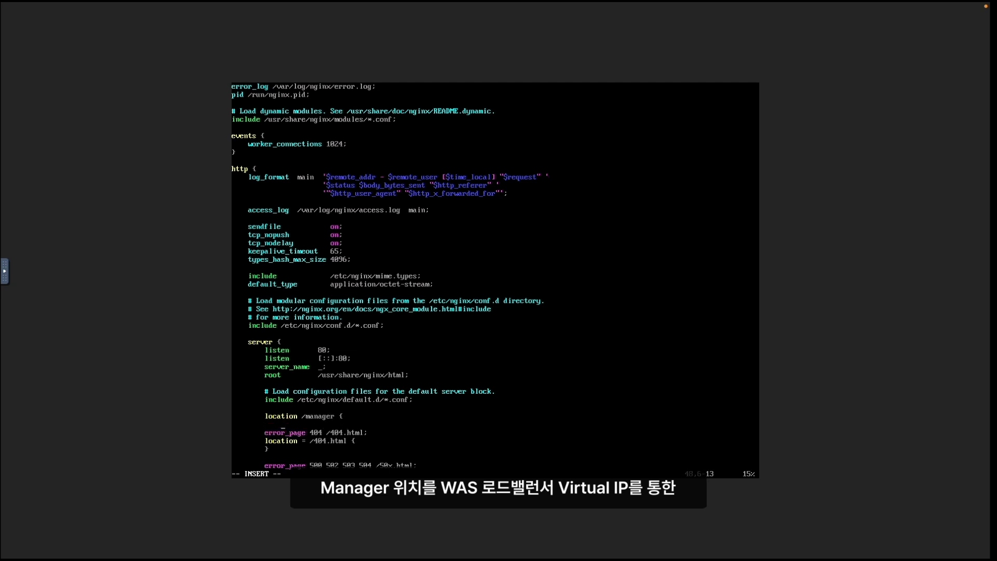
{"action": "type", "text": "/10.10."}
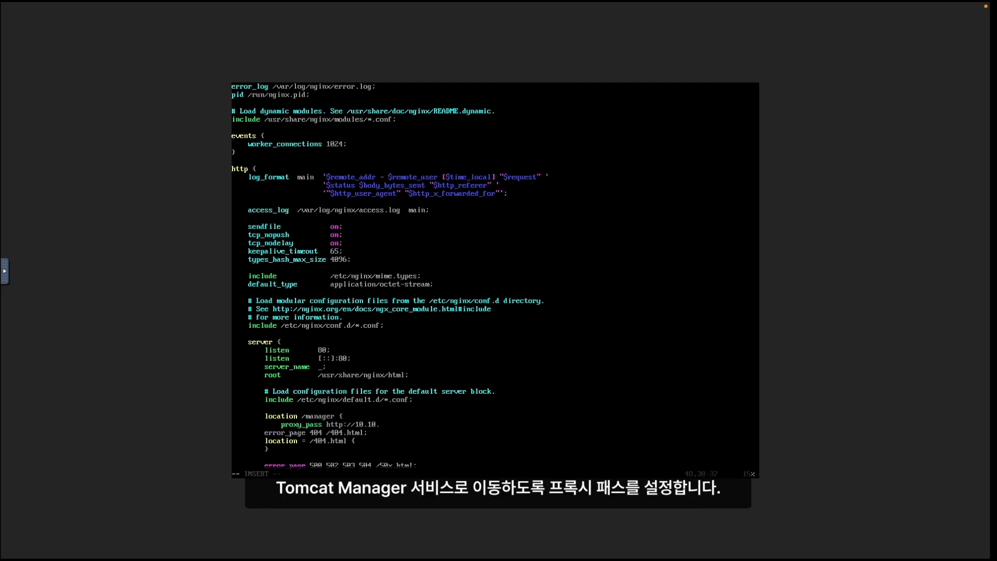
{"action": "type", "text": "31.221:8080/manager;"}
{"action": "key", "text": "Return"}
{"action": "type", "text": "}"}
{"action": "key", "text": "Return"}
- Save nginx.conf, restart Nginx, and run setsebool -P httpd_can_network_connect 1
{"action": "key", "text": "Escape"}
{"action": "type", "text": ":wq"}
{"action": "key", "text": "Return"}
{"action": "type", "text": "systemctl restart nginx"}
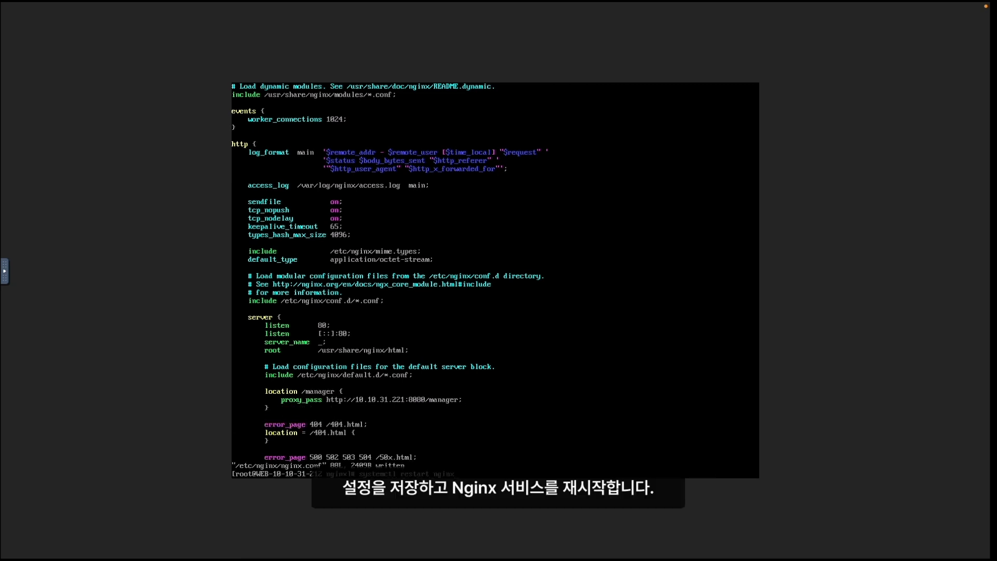
{"action": "key", "text": "Return"}
{"action": "type", "text": "setsebool -P h"}
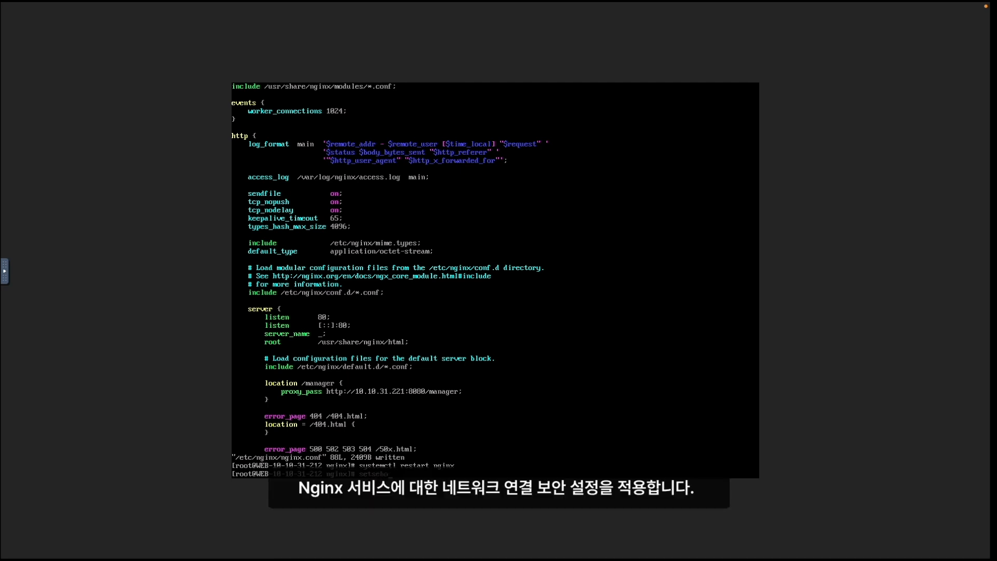
{"action": "type", "text": "ttpd_can_network_connect 1"}
{"action": "key", "text": "Return"}
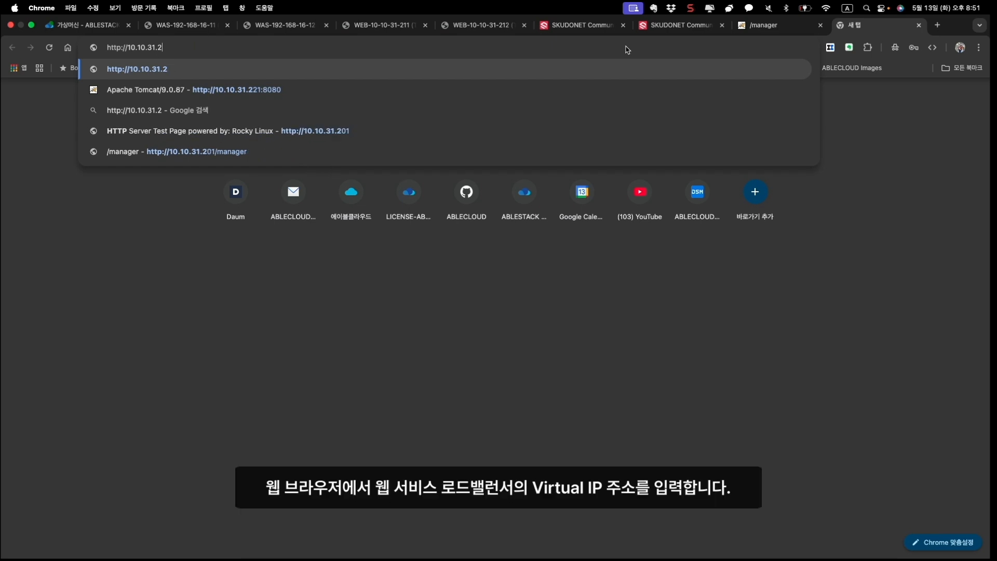
{"action": "type", "text": "01"}
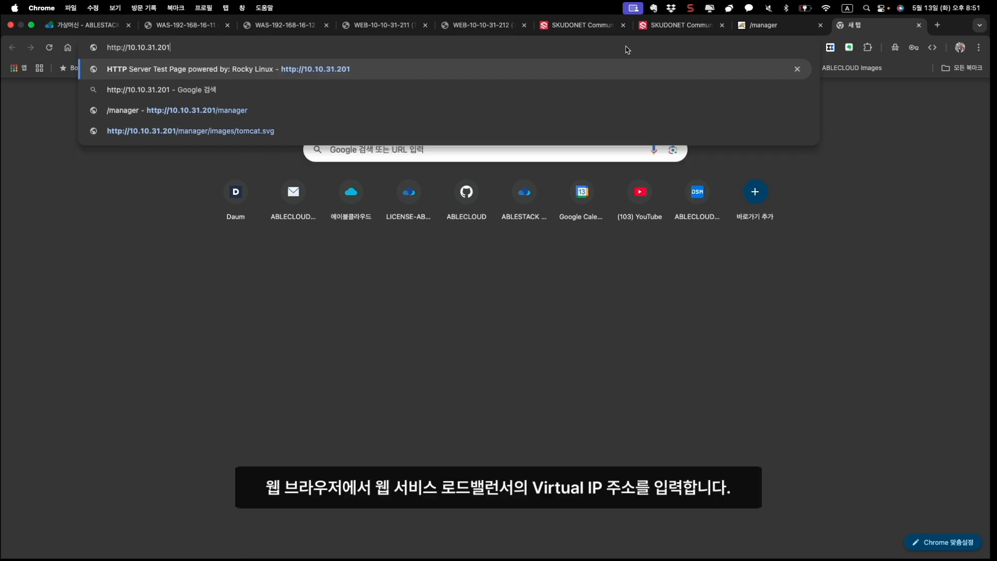
{"action": "key", "text": "Return"}
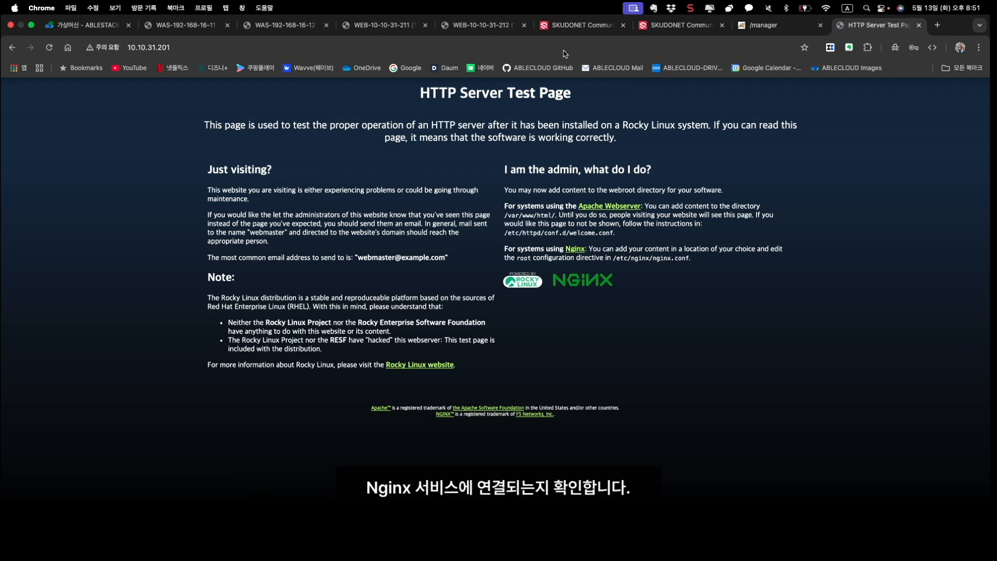
{"action": "left_click", "coordinate": [281, 48]}
{"action": "left_click", "coordinate": [283, 50]}
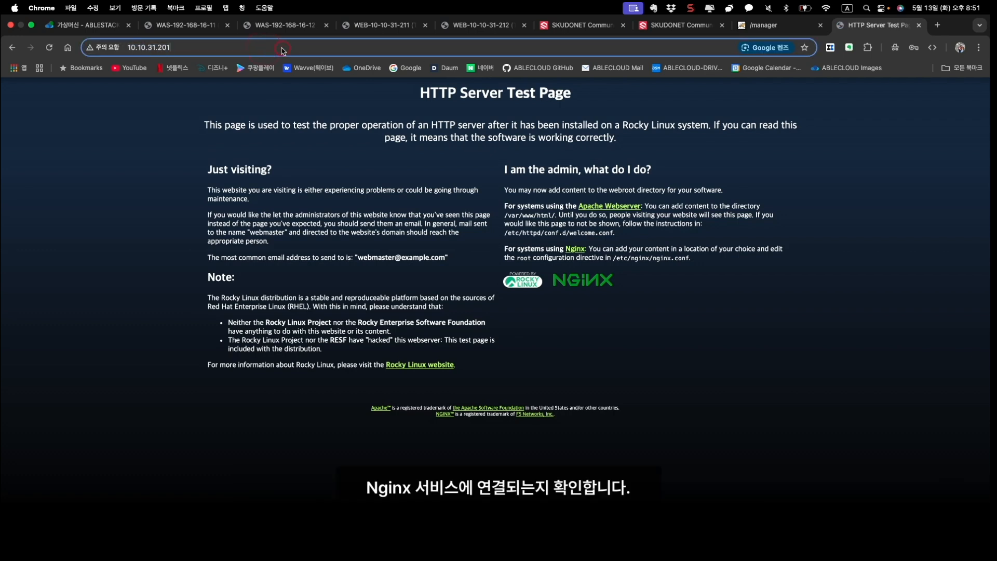
{"action": "type", "text": "/manager"}
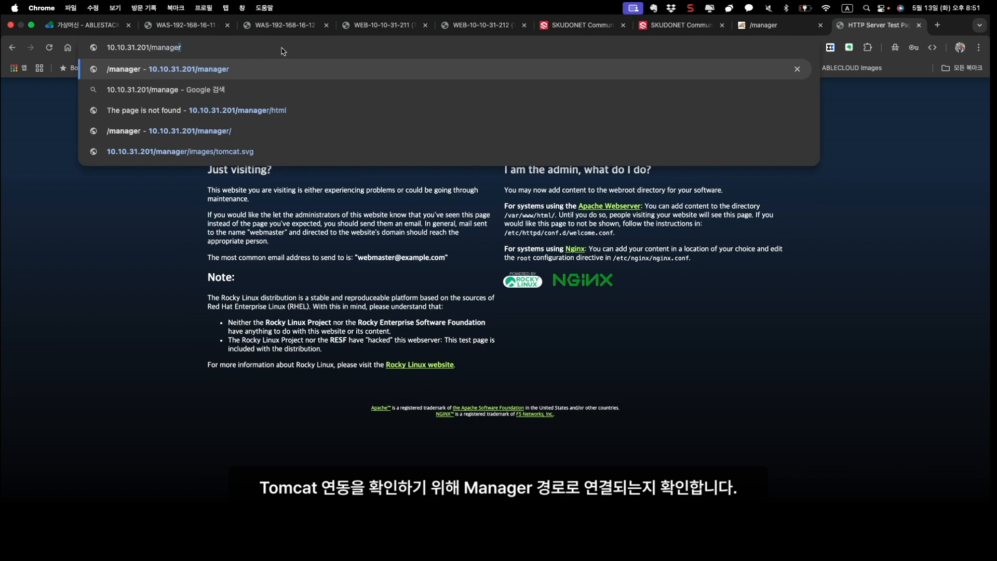
{"action": "key", "text": "Return"}
- Log in to Tomcat Manager with the manager username and password
{"action": "type", "text": "admin"}
{"action": "key", "text": "Tab"}
{"action": "type", "text": "***********"}
{"action": "key", "text": "Return"}
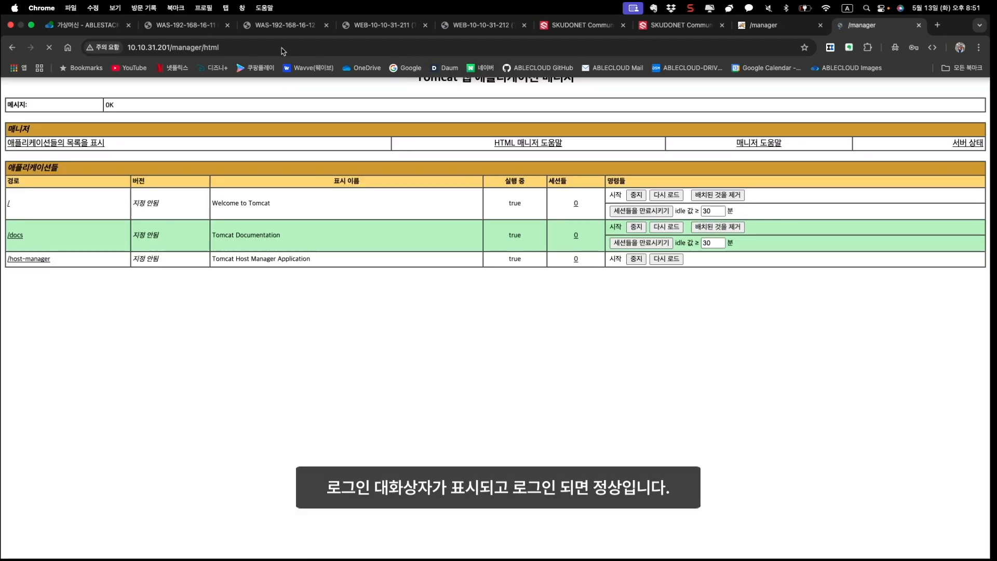